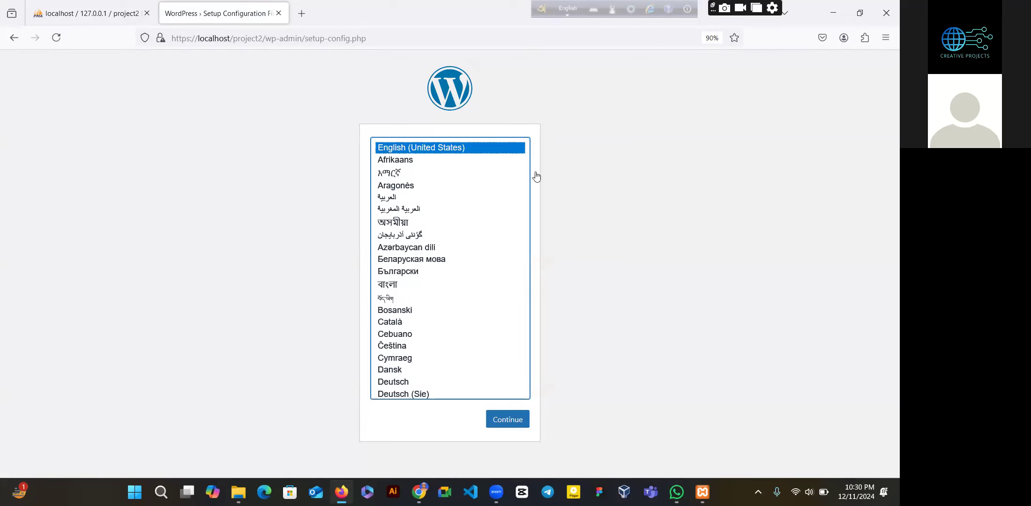
- Continue the WordPress setup with English (United States) as the language
{"action": "left_click", "coordinate": [518, 425]}
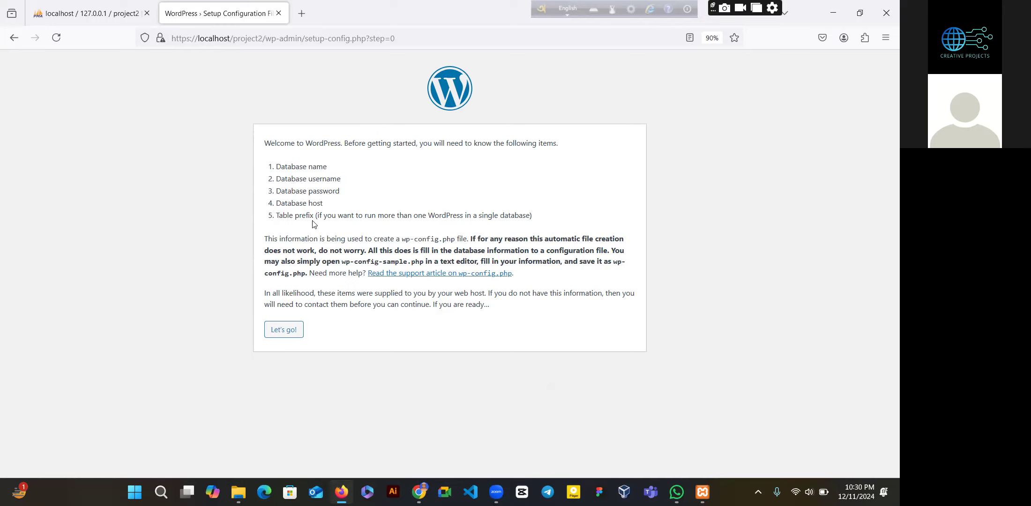
- Submit database name project2, username root and table prefix pr_ for the connection
{"action": "left_click", "coordinate": [279, 330]}
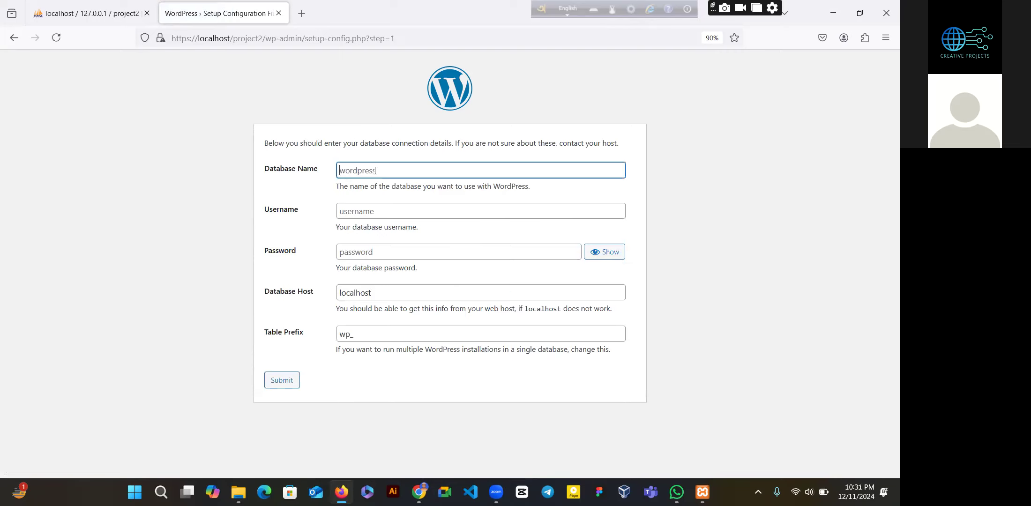
{"action": "left_click", "coordinate": [375, 170]}
{"action": "type", "text": "p"}
{"action": "key", "text": "BackSpace"}
{"action": "type", "text": "project2"}
{"action": "left_click", "coordinate": [374, 211]}
{"action": "type", "text": "root"}
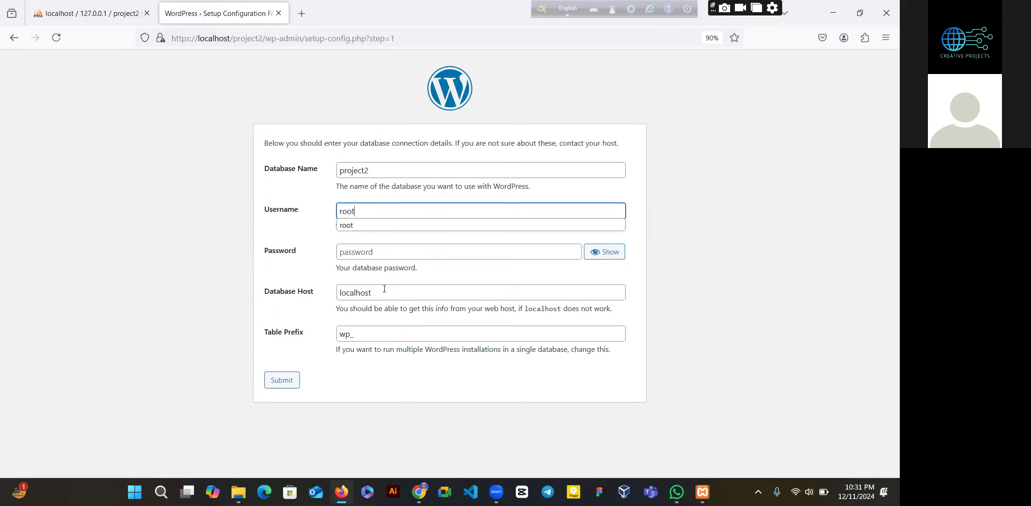
{"action": "left_click", "coordinate": [350, 339]}
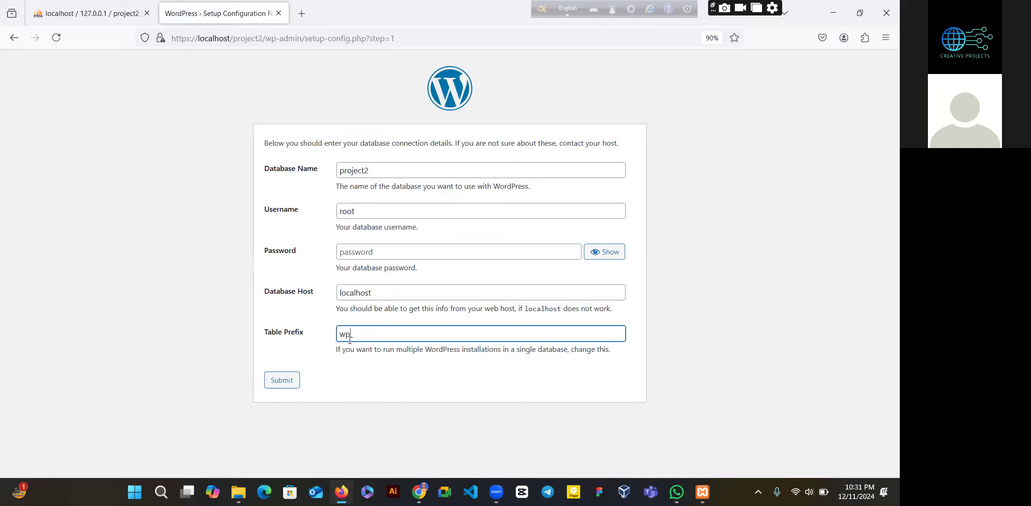
{"action": "key", "text": "BackSpace"}
{"action": "key", "text": "BackSpace"}
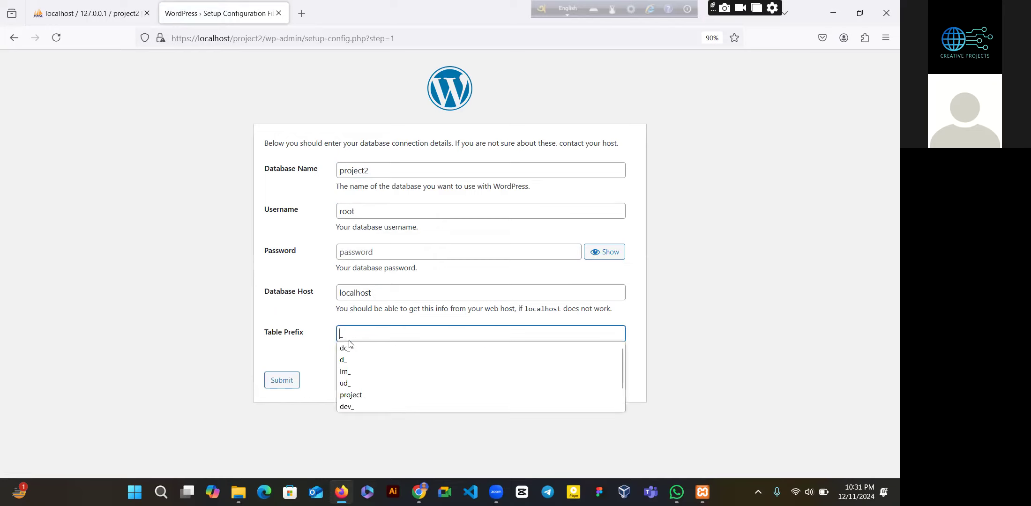
{"action": "type", "text": "pr"}
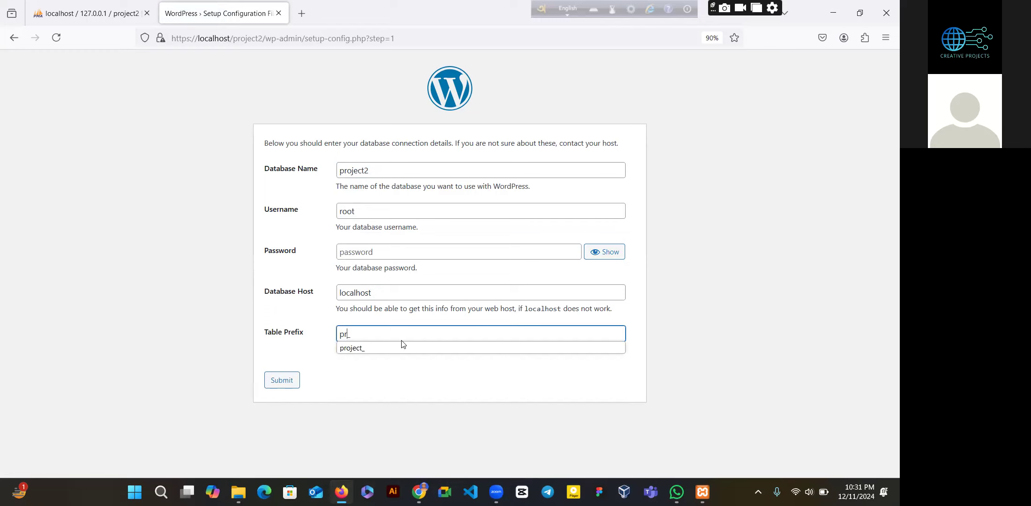
{"action": "left_click", "coordinate": [282, 381]}
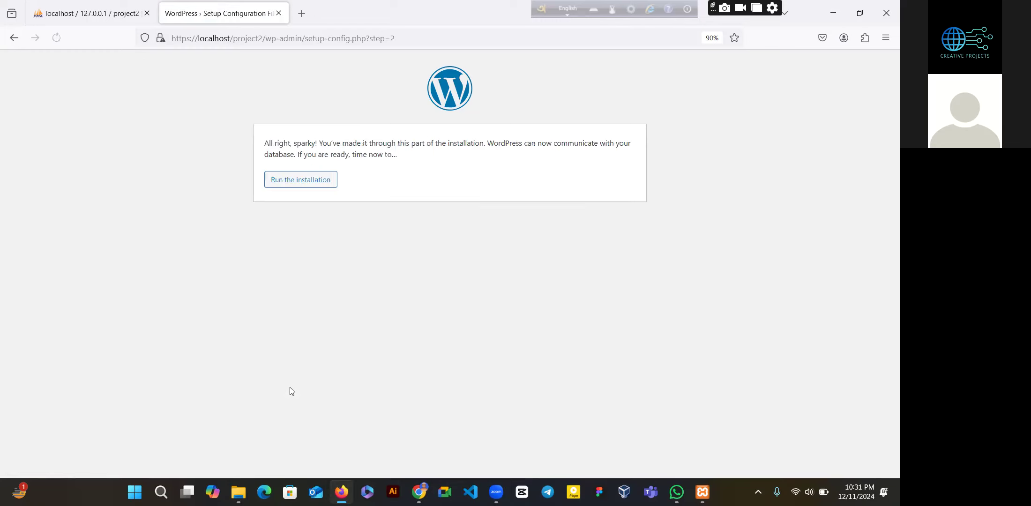
- Begin the installation, titling the site 'Demo site import' and entering the admin username
{"action": "left_click", "coordinate": [329, 181]}
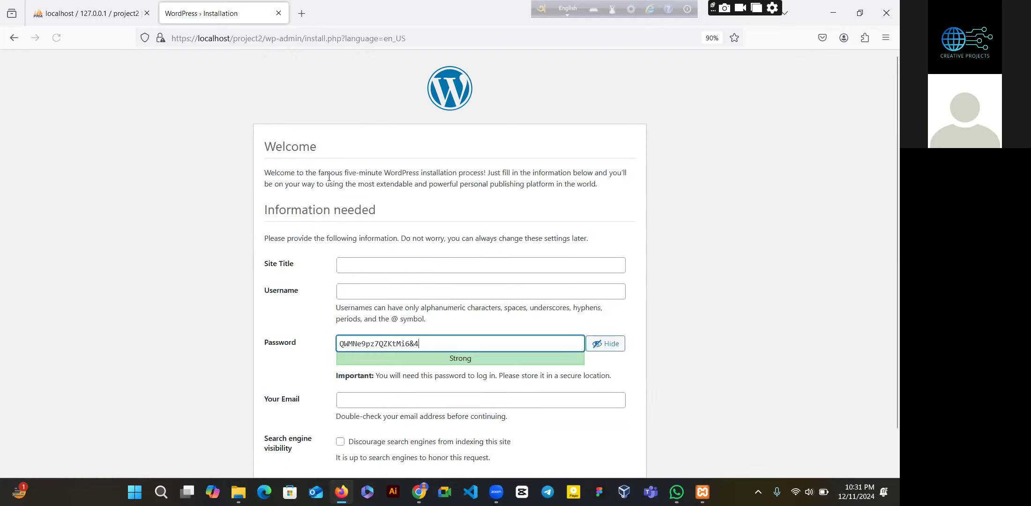
{"action": "left_click", "coordinate": [420, 260]}
{"action": "type", "text": "Demo imprter"}
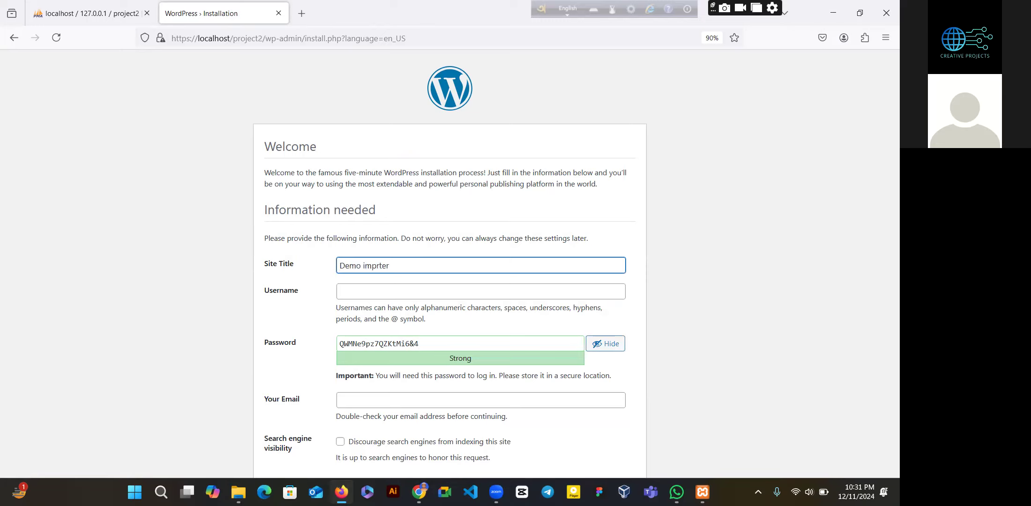
{"action": "key", "text": "BackSpace"}
{"action": "key", "text": "BackSpace"}
{"action": "key", "text": "BackSpace"}
{"action": "key", "text": "BackSpace"}
{"action": "key", "text": "BackSpace"}
{"action": "key", "text": "BackSpace"}
{"action": "type", "text": "site import"}
{"action": "left_click", "coordinate": [400, 290]}
{"action": "type", "text": "admin"}
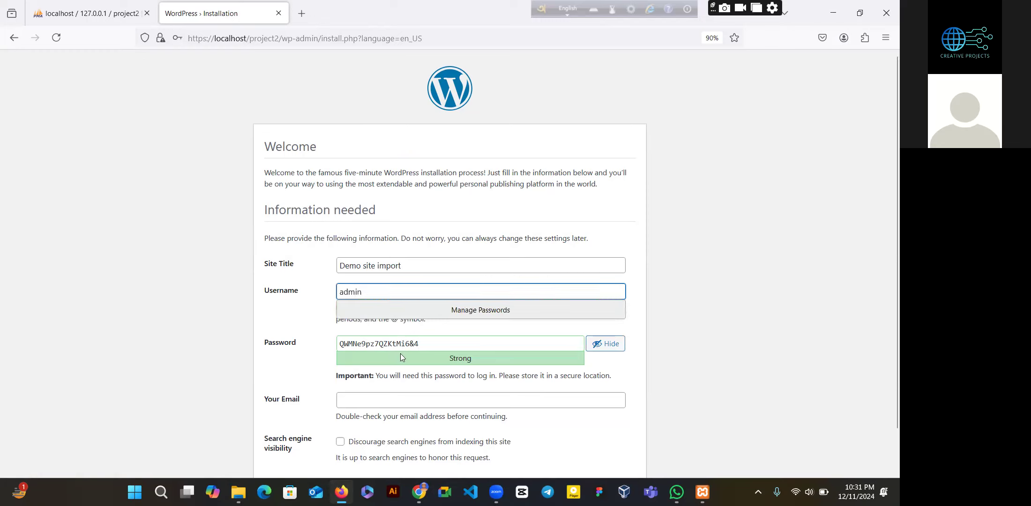
- Set a confirmed weak admin password and the admin's e-mail, discourage search engines, and install
{"action": "double_click", "coordinate": [418, 349]}
{"action": "key", "text": "ctrl+a"}
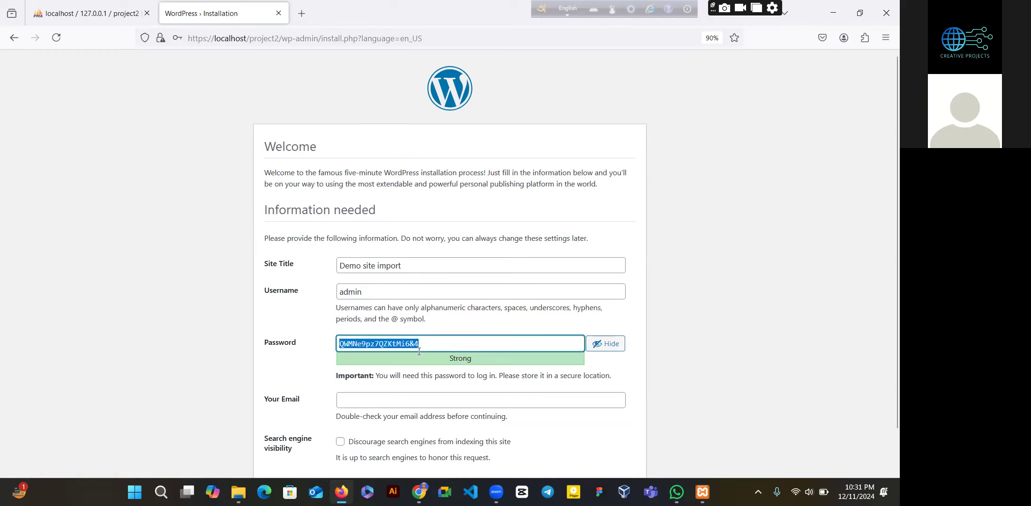
{"action": "type", "text": "ad"}
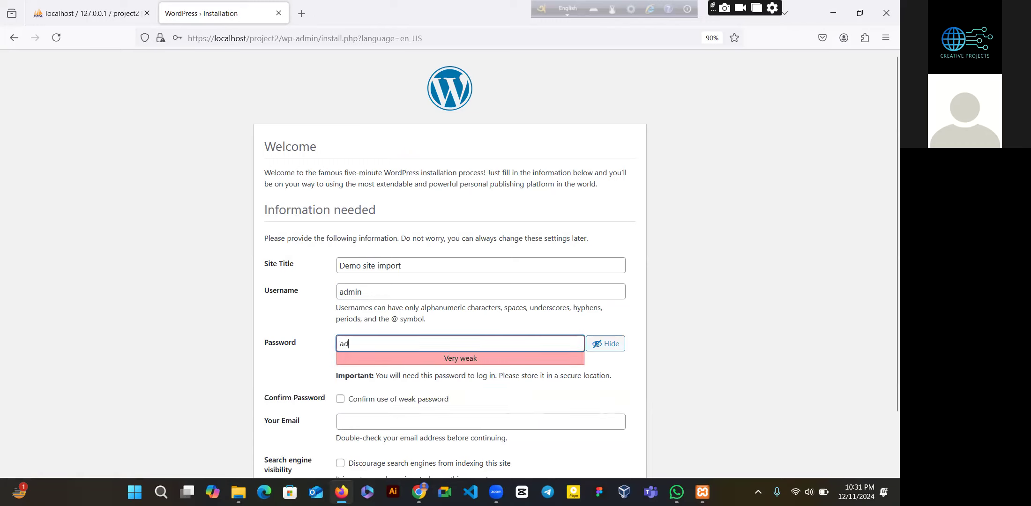
{"action": "type", "text": "mi"}
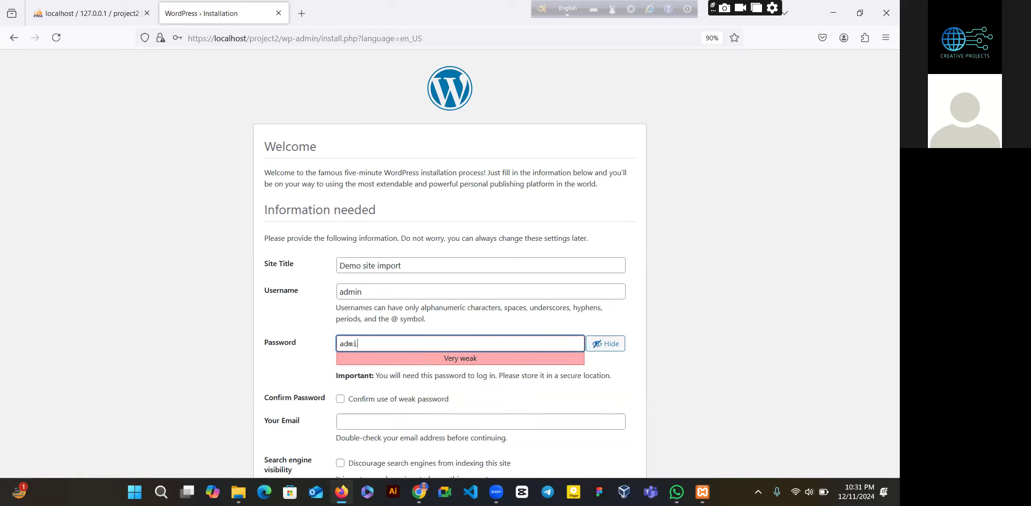
{"action": "type", "text": "nmin"}
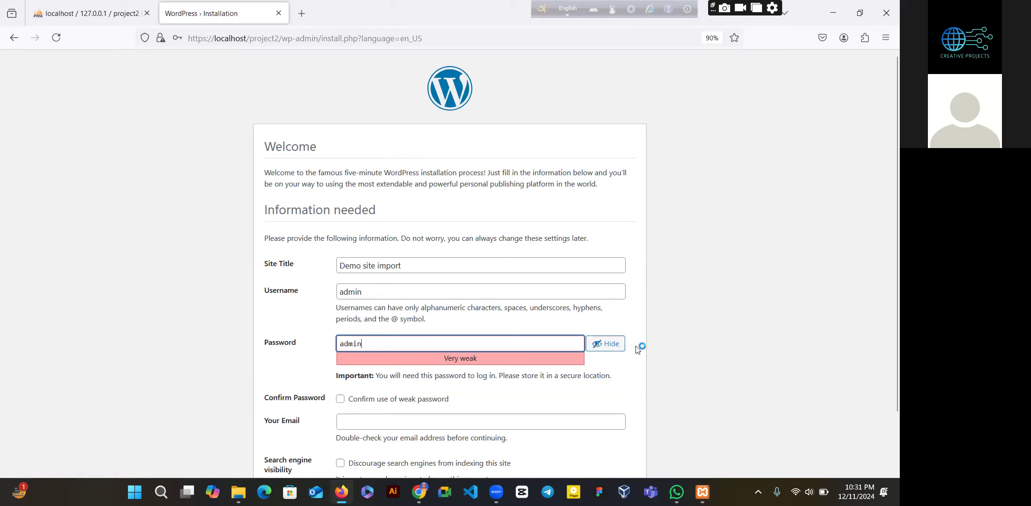
{"action": "left_click", "coordinate": [339, 401]}
{"action": "left_click", "coordinate": [338, 400]}
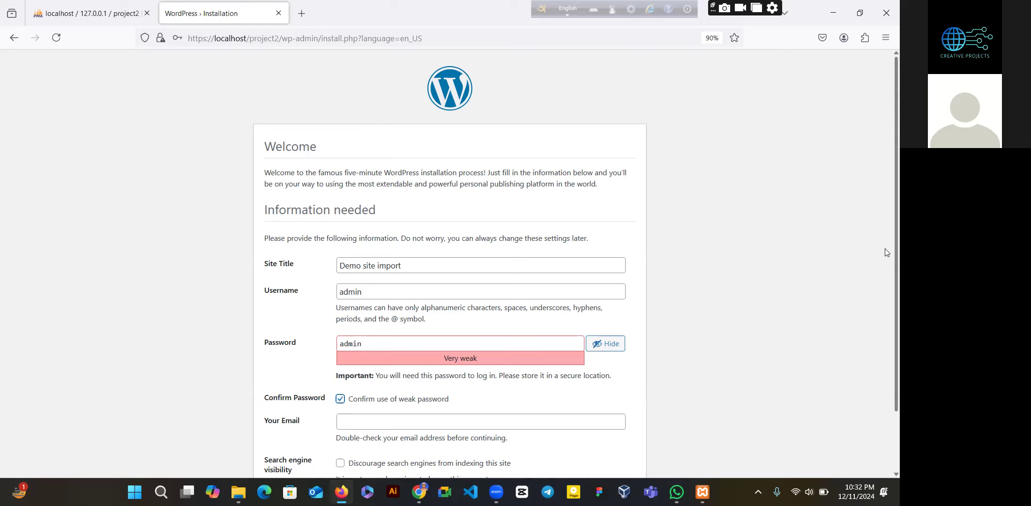
{"action": "scroll", "coordinate": [886, 328], "scroll_direction": "down", "scroll_amount": 2}
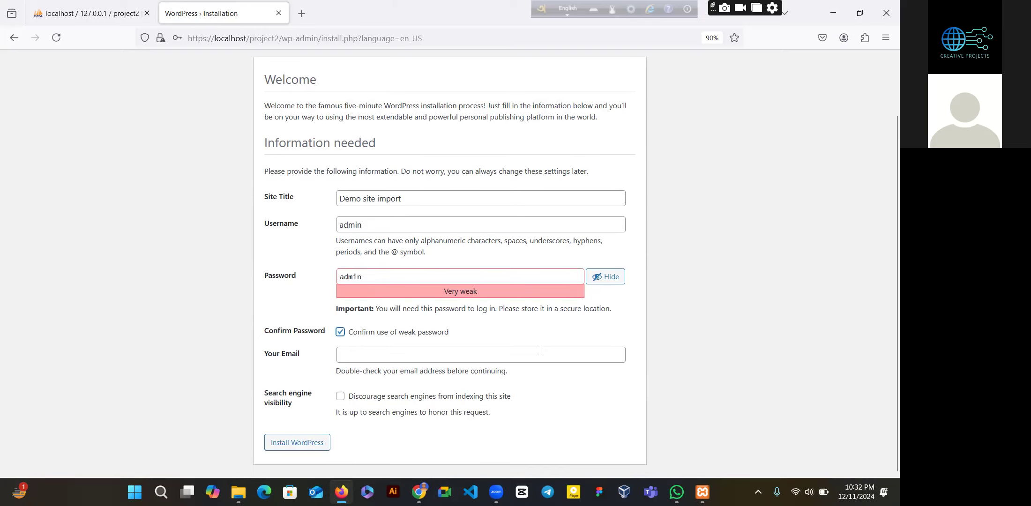
{"action": "key", "text": "Tab"}
{"action": "key", "text": "ctrl+v"}
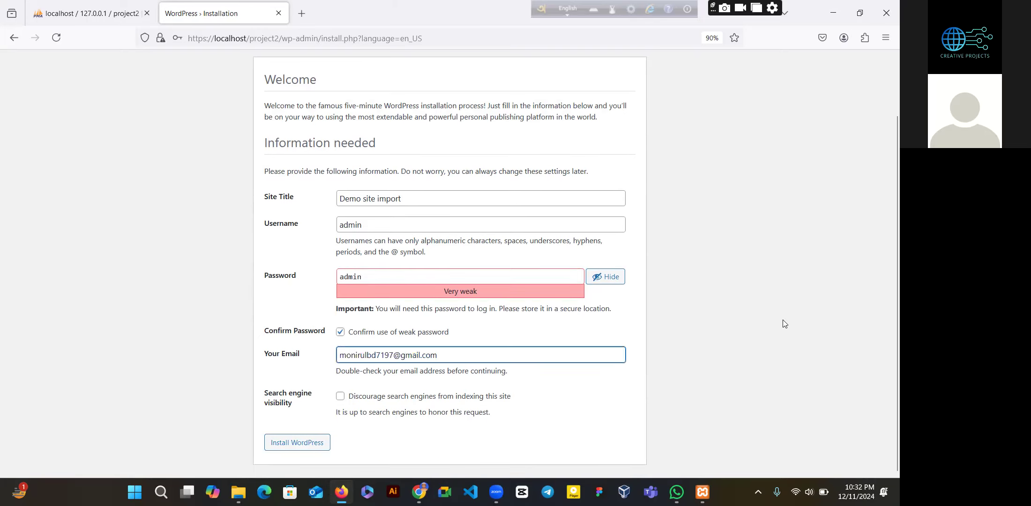
{"action": "double_click", "coordinate": [341, 398]}
{"action": "key", "text": "space"}
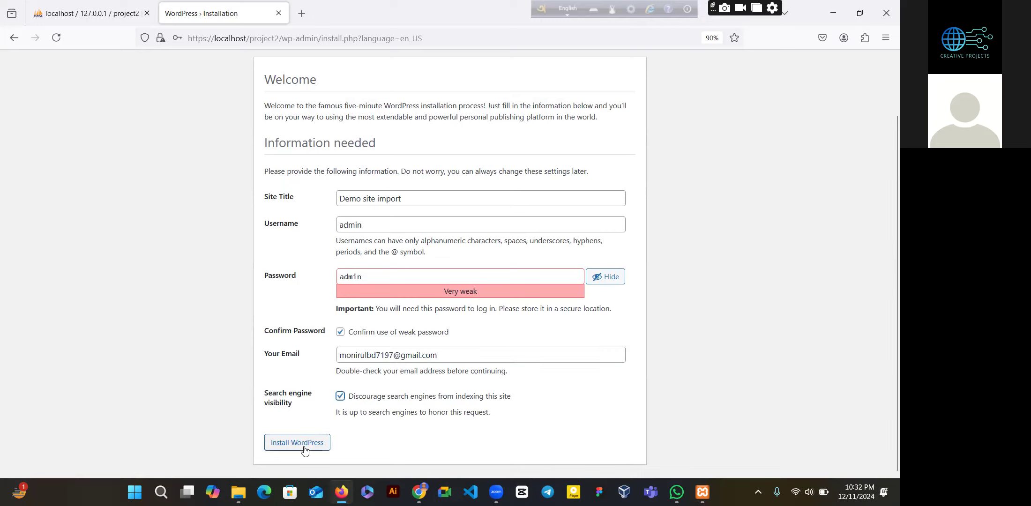
{"action": "left_click", "coordinate": [304, 450]}
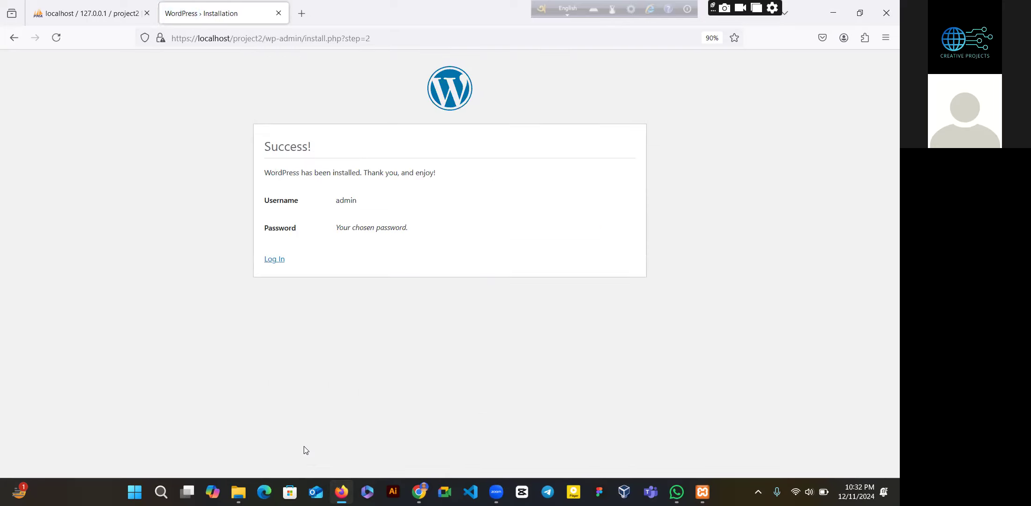
- Log in as admin with Remember Me ticked to reach the Dashboard
{"action": "left_click", "coordinate": [275, 261]}
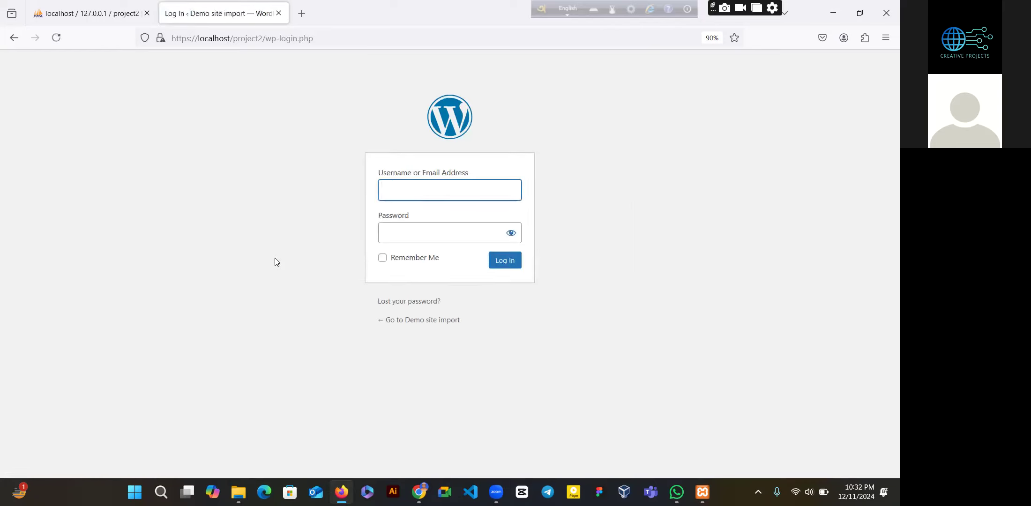
{"action": "type", "text": "admin"}
{"action": "key", "text": "Tab"}
{"action": "key", "text": "Tab"}
{"action": "type", "text": "admin"}
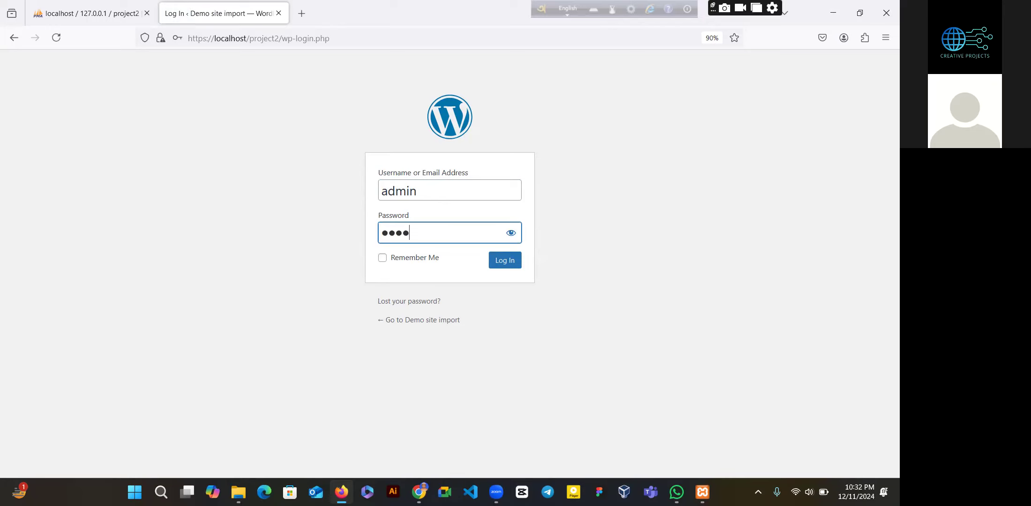
{"action": "left_click", "coordinate": [382, 259]}
{"action": "left_click", "coordinate": [502, 262]}
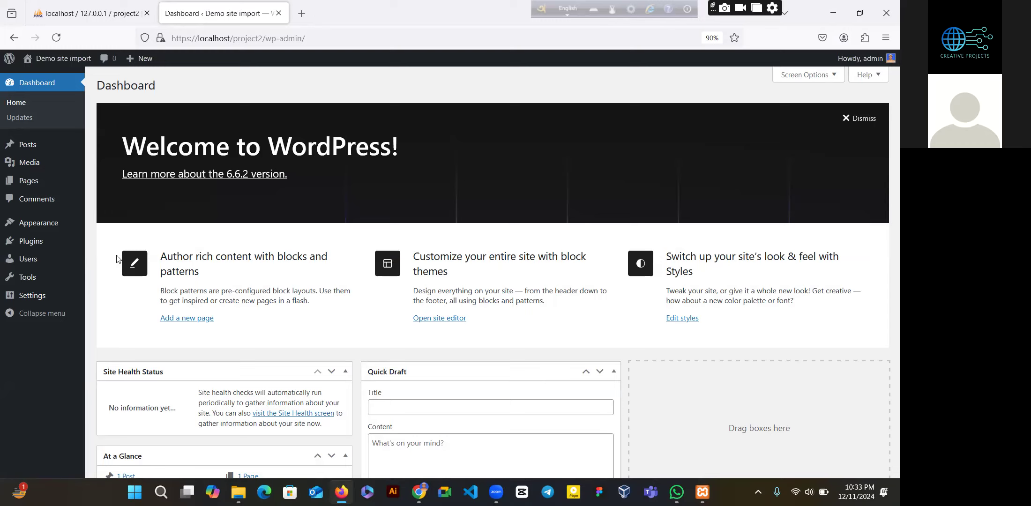
- In General Settings, set timezone UTC+6 and week start Saturday, then save
{"action": "left_click", "coordinate": [31, 306]}
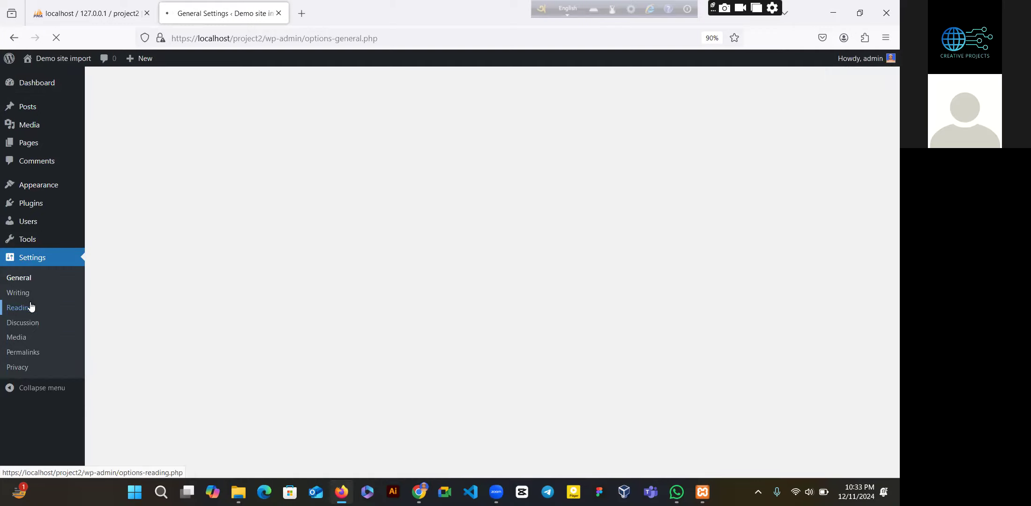
{"action": "left_click", "coordinate": [32, 280]}
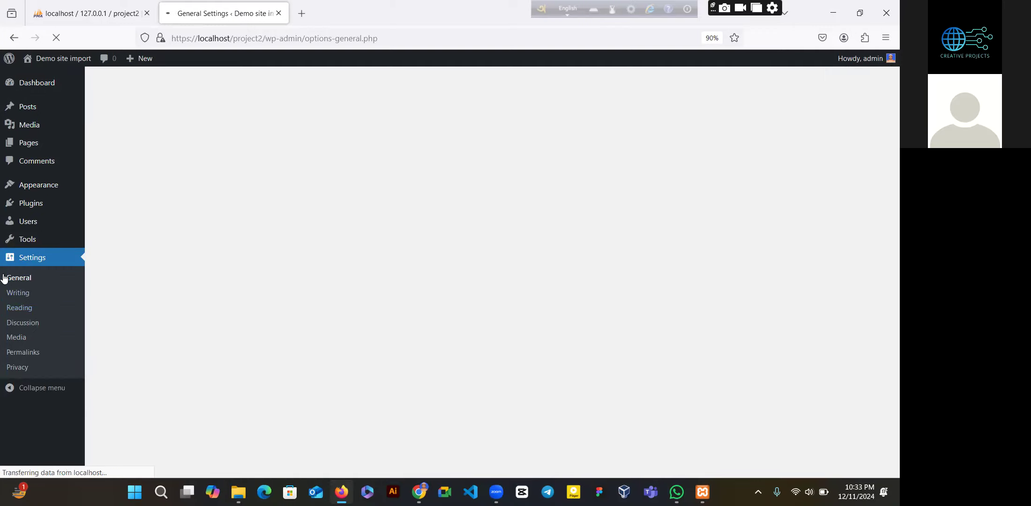
{"action": "left_click", "coordinate": [33, 324]}
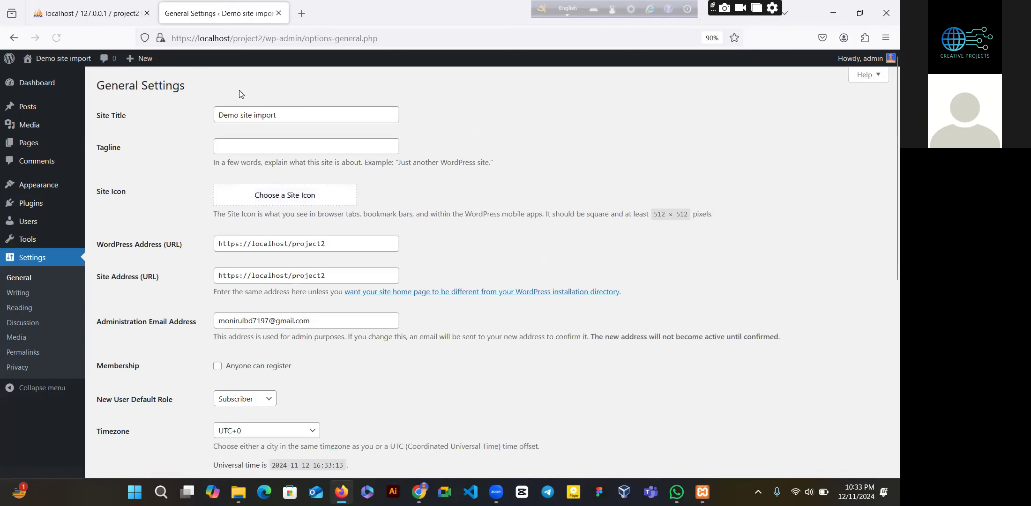
{"action": "left_click", "coordinate": [286, 114]}
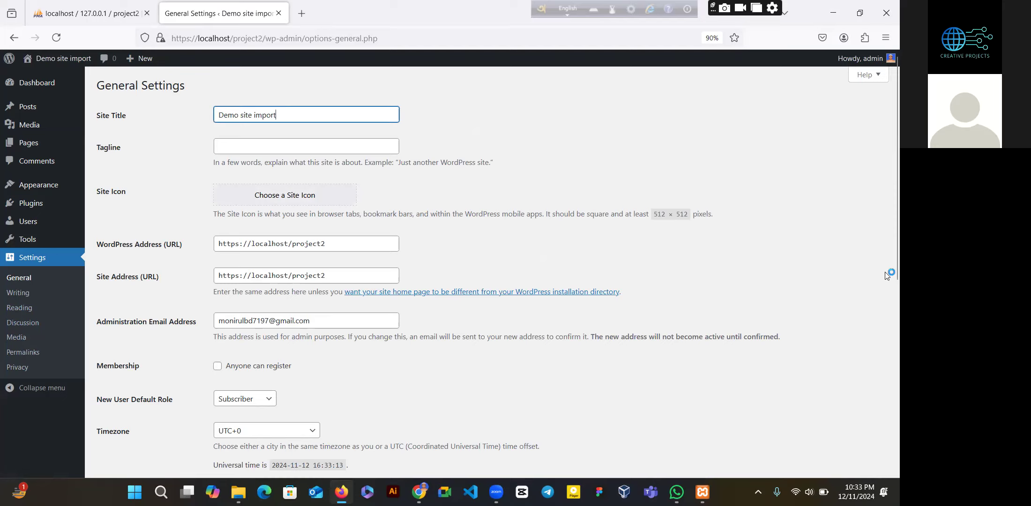
{"action": "scroll", "coordinate": [301, 334], "scroll_direction": "down", "scroll_amount": 4}
{"action": "left_click", "coordinate": [301, 334]}
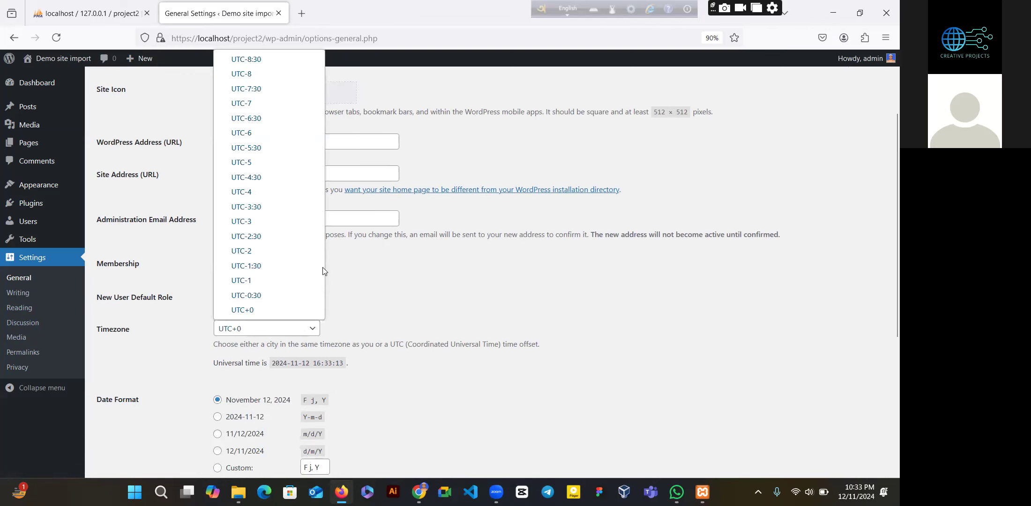
{"action": "scroll", "coordinate": [281, 209], "scroll_direction": "down", "scroll_amount": 10}
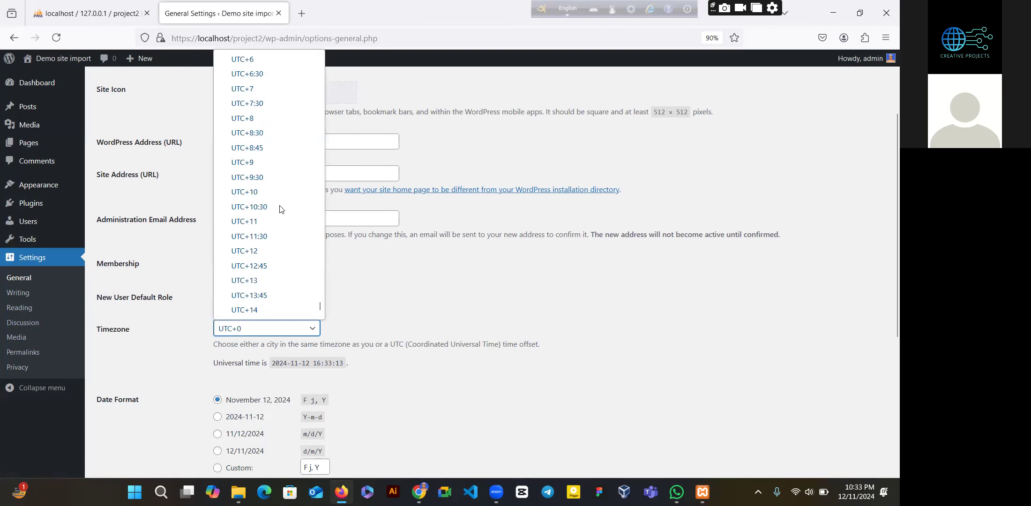
{"action": "left_click", "coordinate": [257, 61]}
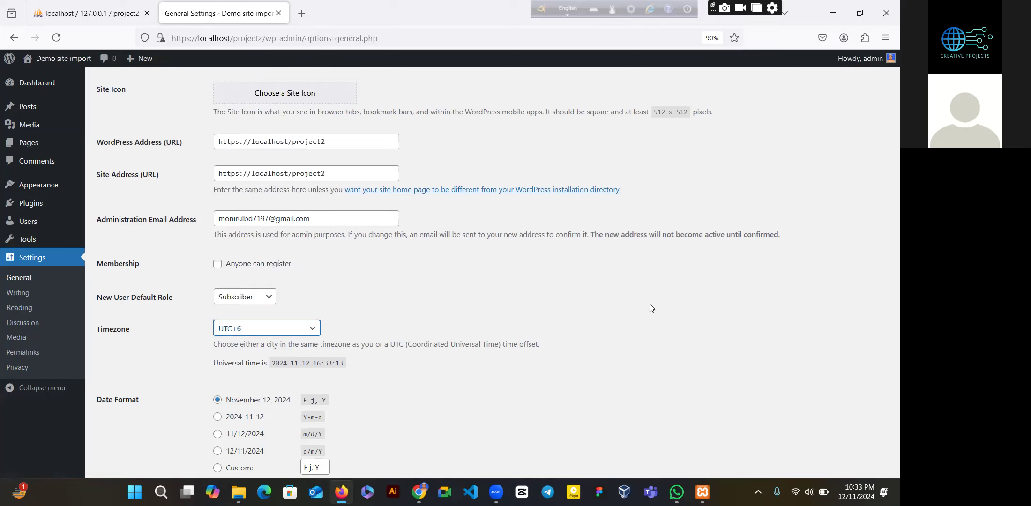
{"action": "scroll", "coordinate": [448, 389], "scroll_direction": "down", "scroll_amount": 5}
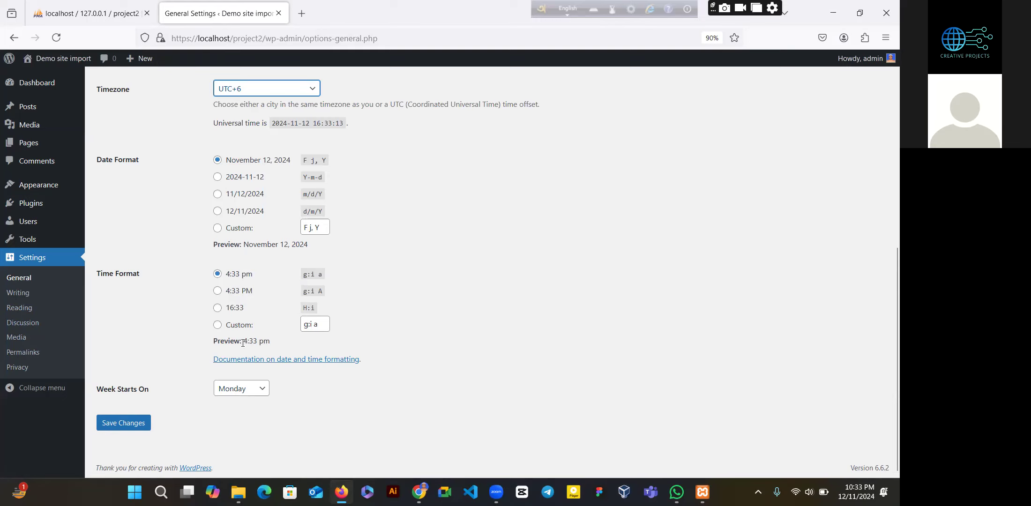
{"action": "left_click", "coordinate": [251, 394]}
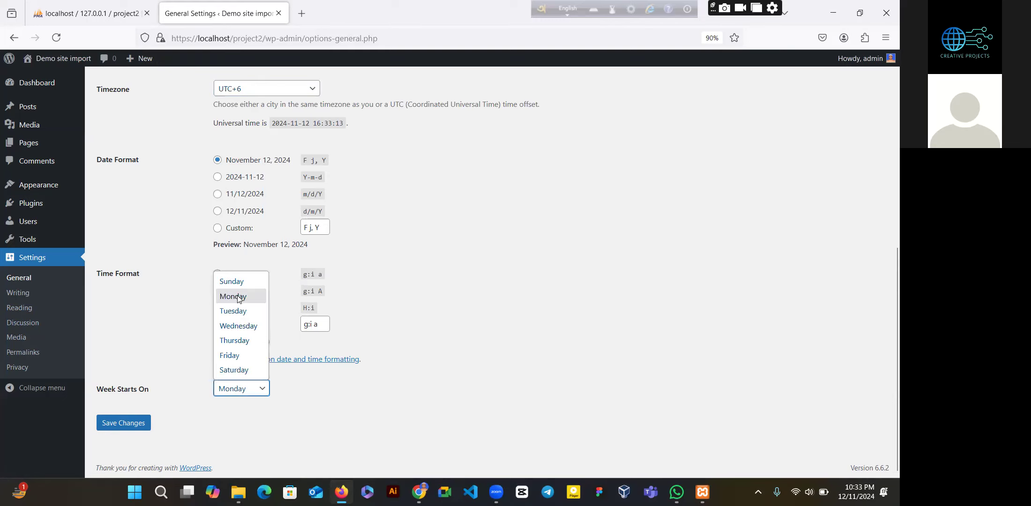
{"action": "left_click", "coordinate": [251, 371]}
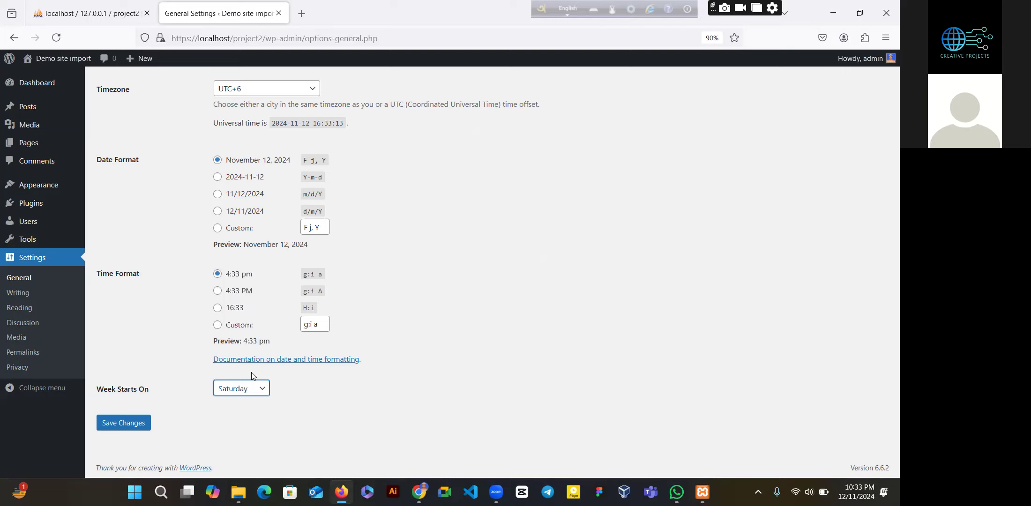
{"action": "left_click", "coordinate": [118, 425]}
{"action": "left_click", "coordinate": [118, 425]}
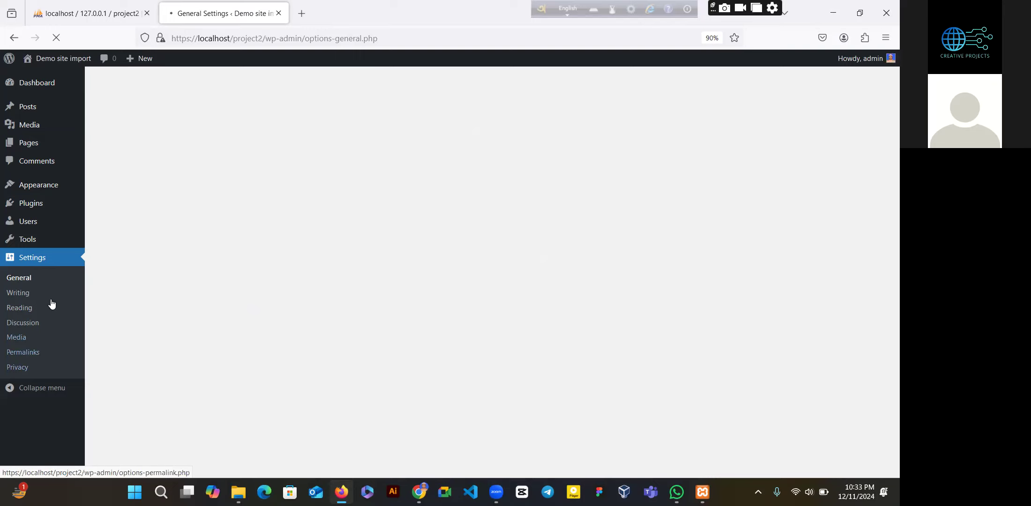
- Switch permalinks to the Post name structure and save
{"action": "left_click", "coordinate": [30, 352]}
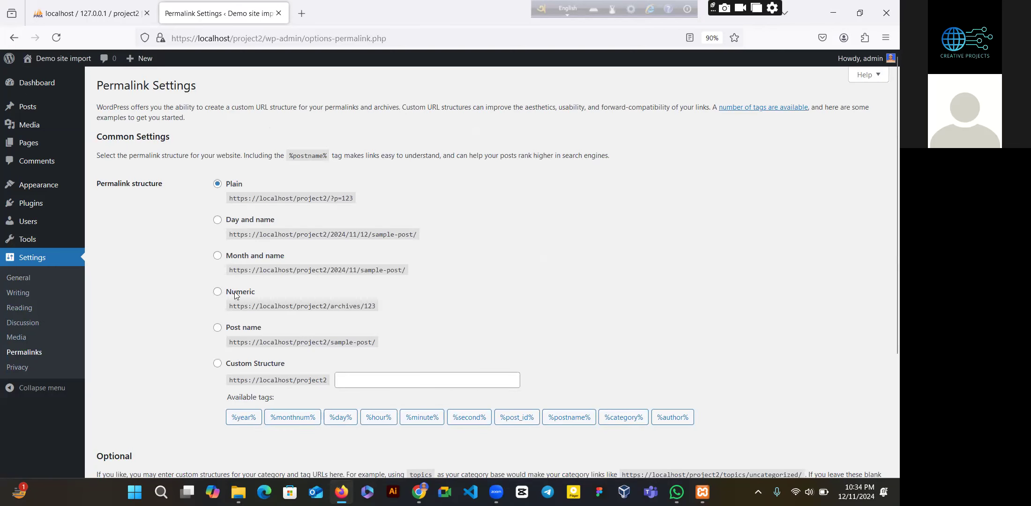
{"action": "left_click", "coordinate": [216, 327]}
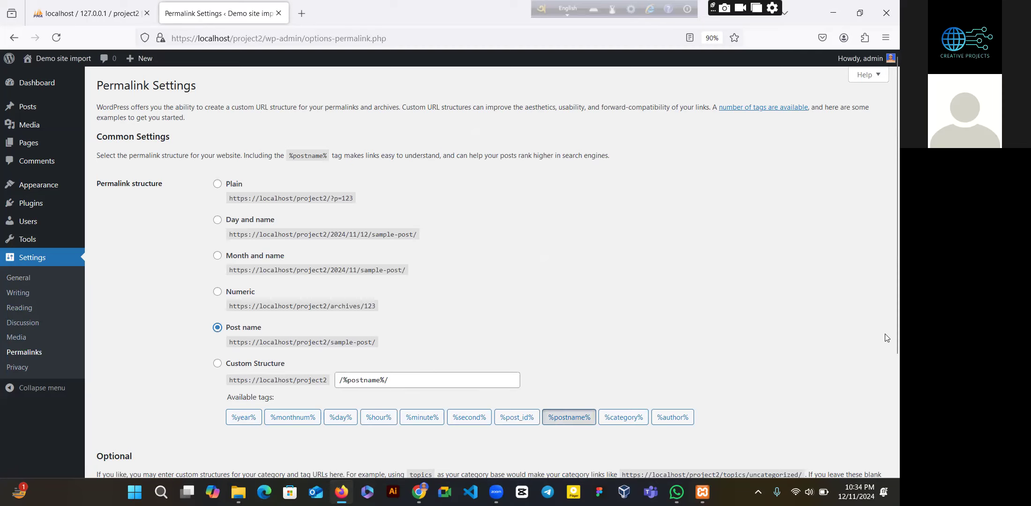
{"action": "scroll", "coordinate": [431, 398], "scroll_direction": "down", "scroll_amount": 3}
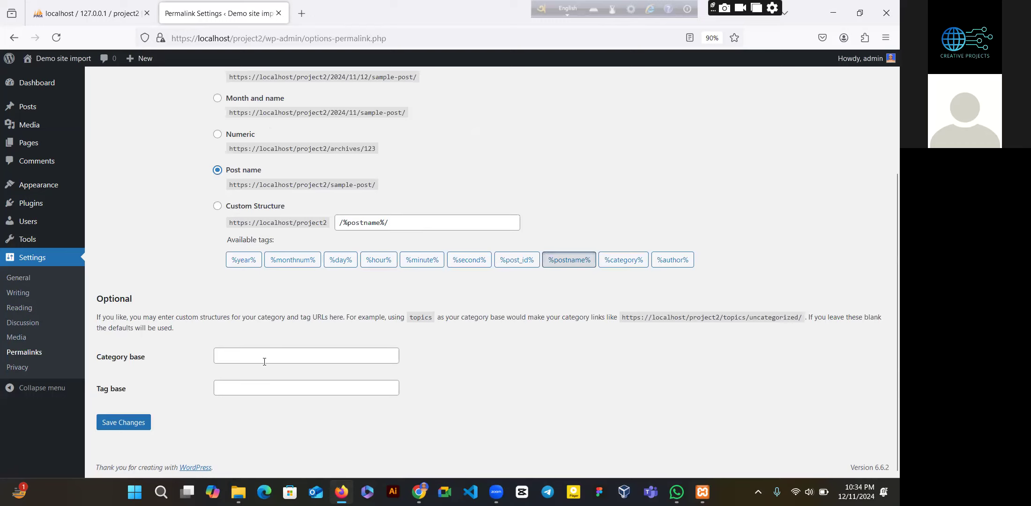
{"action": "left_click", "coordinate": [133, 422]}
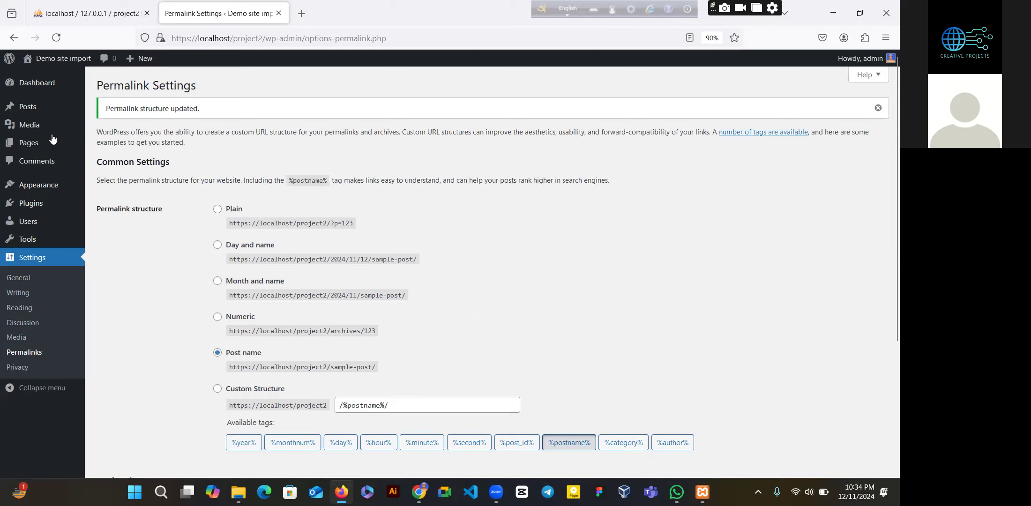
- Move both existing pages to the trash with a bulk action
{"action": "left_click", "coordinate": [32, 149]}
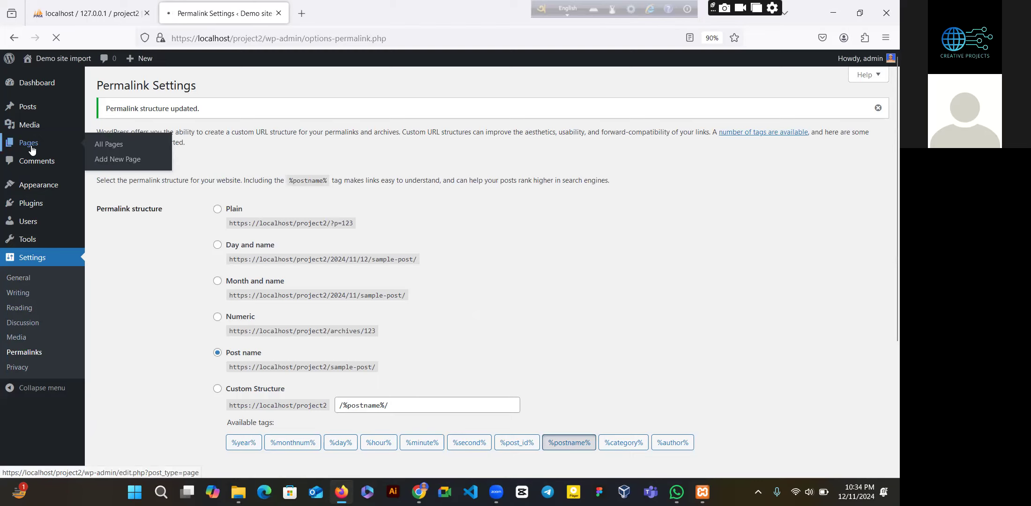
{"action": "left_click", "coordinate": [107, 155]}
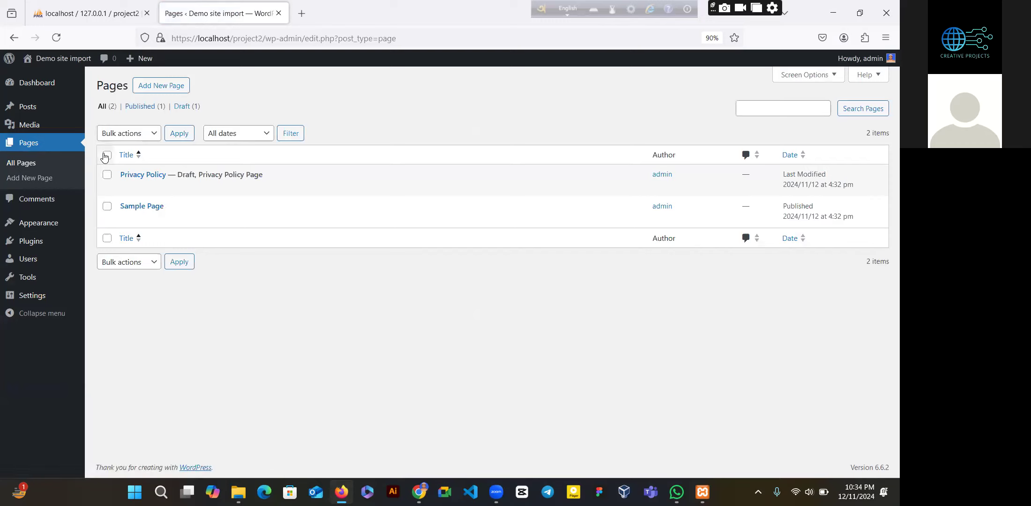
{"action": "left_click", "coordinate": [143, 136]}
{"action": "left_click", "coordinate": [129, 180]}
{"action": "left_click", "coordinate": [184, 147]}
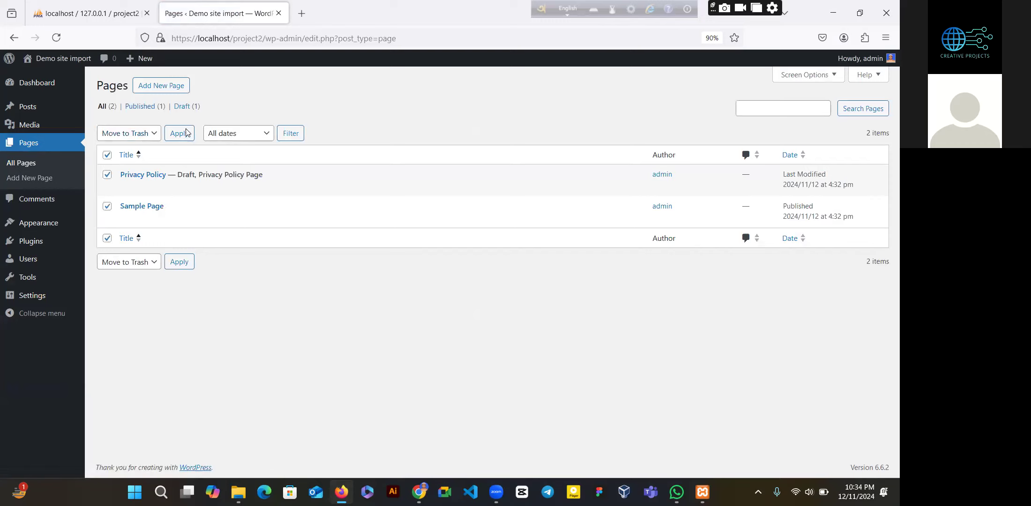
{"action": "left_click", "coordinate": [186, 133]}
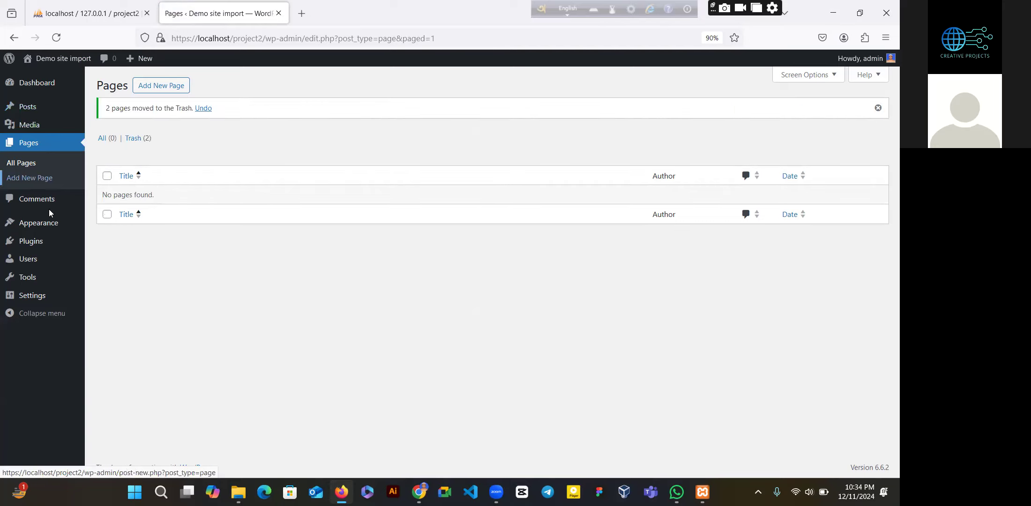
- Bulk-delete the Akismet and Hello Dolly plugins, confirming the deletion
{"action": "left_click", "coordinate": [47, 245]}
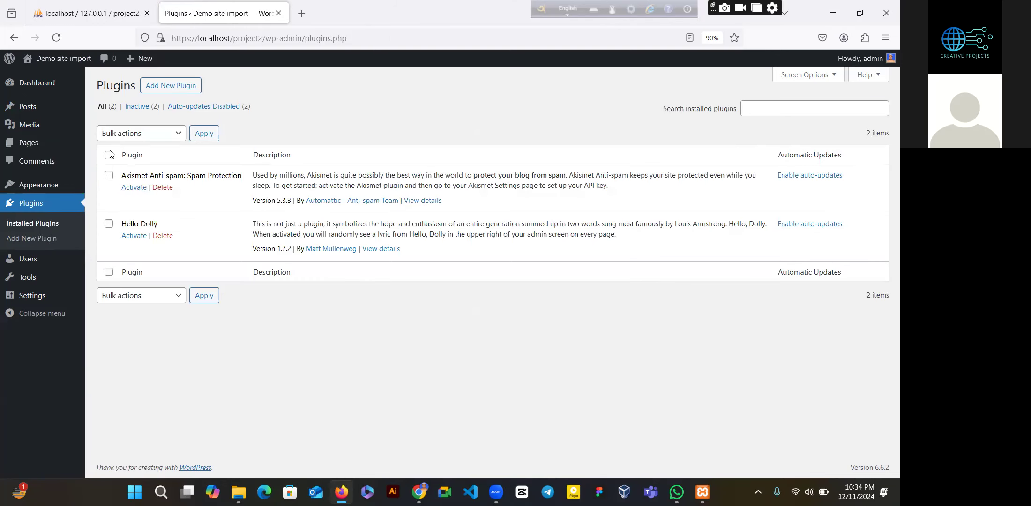
{"action": "left_click", "coordinate": [109, 155]}
{"action": "left_click", "coordinate": [164, 138]}
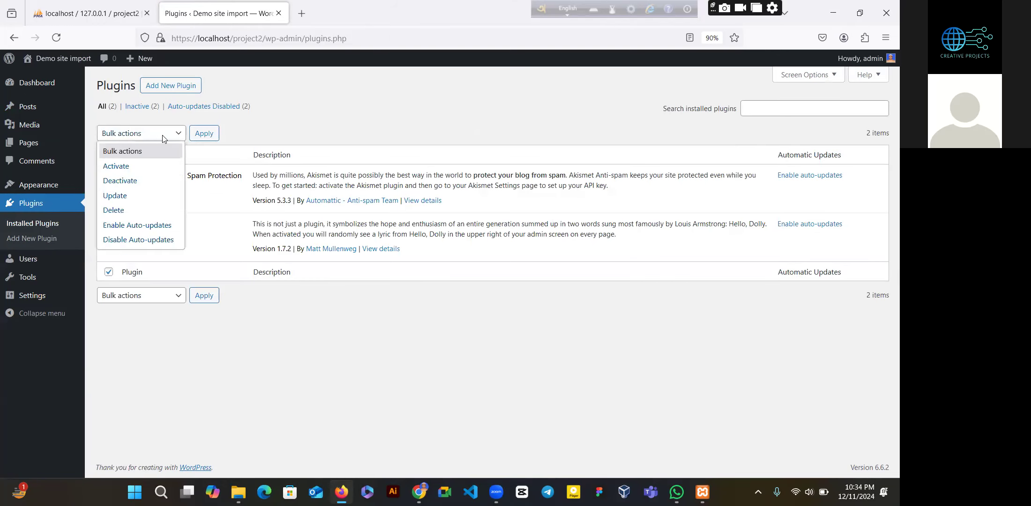
{"action": "left_click", "coordinate": [126, 214]}
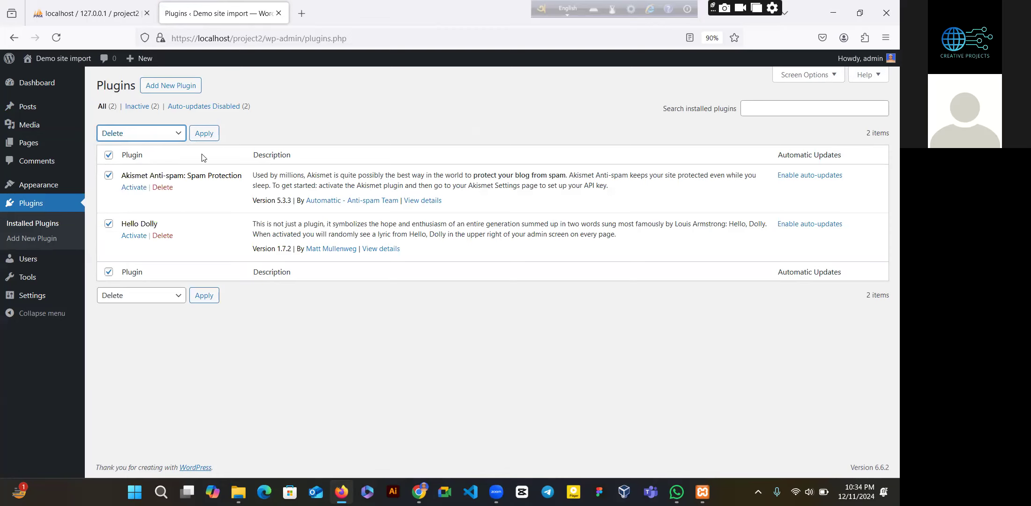
{"action": "left_click", "coordinate": [218, 138]}
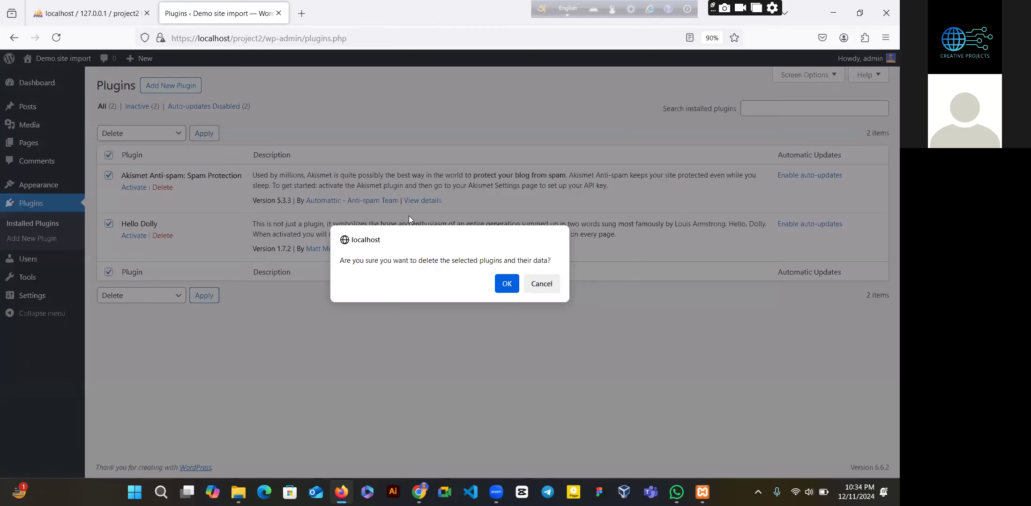
{"action": "key", "text": "Return"}
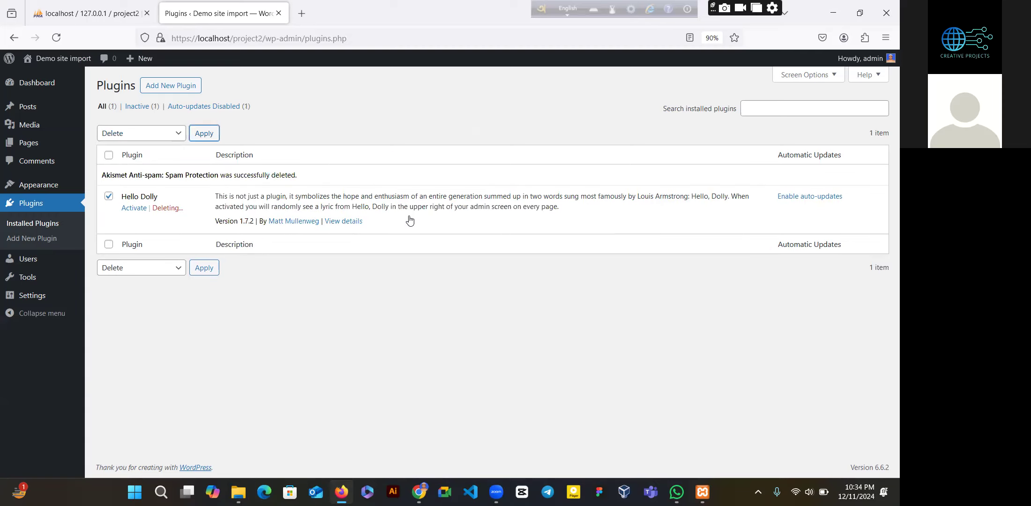
{"action": "mouse_move", "coordinate": [55, 145]}
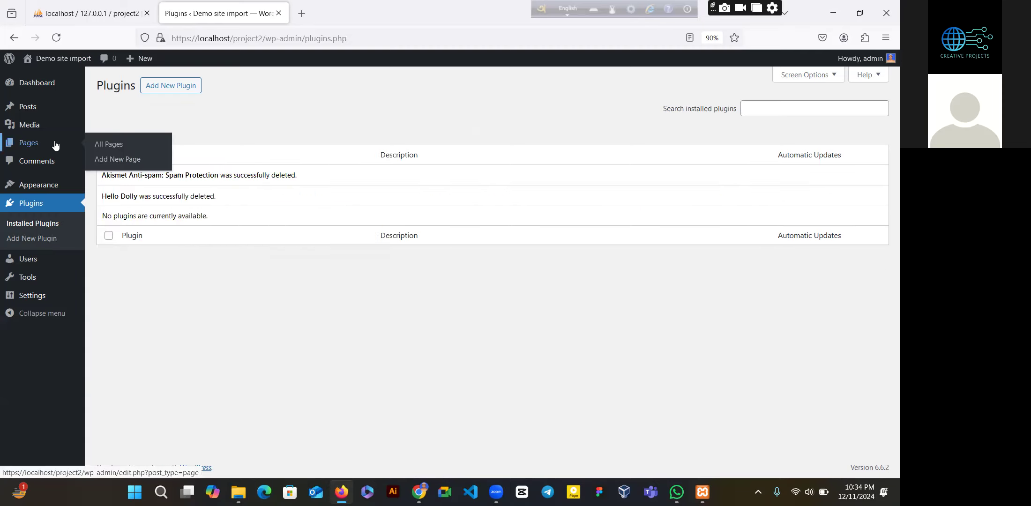
{"action": "left_click", "coordinate": [44, 192]}
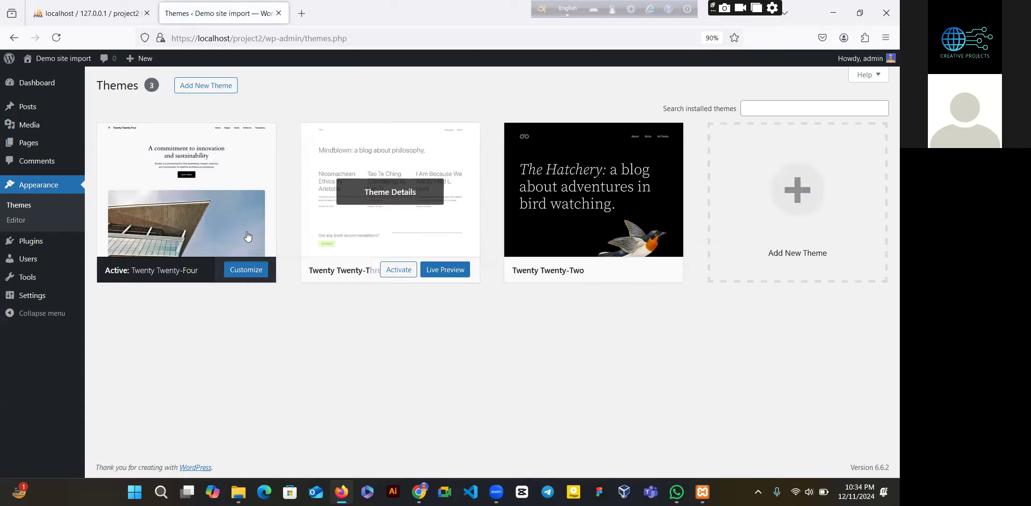
- Delete Twenty Twenty-Three, then Twenty Twenty-Two, from their theme details, confirming each
{"action": "left_click", "coordinate": [378, 217]}
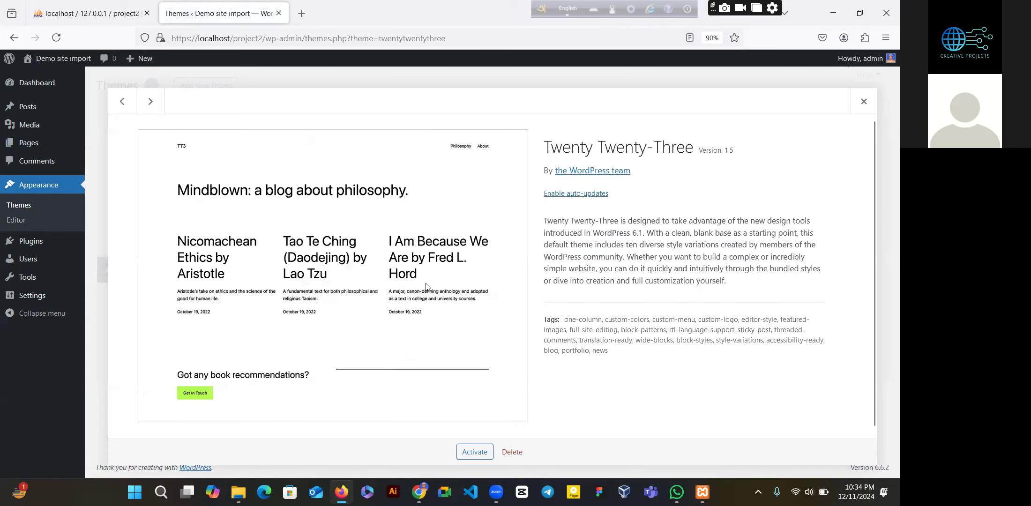
{"action": "left_click", "coordinate": [515, 452]}
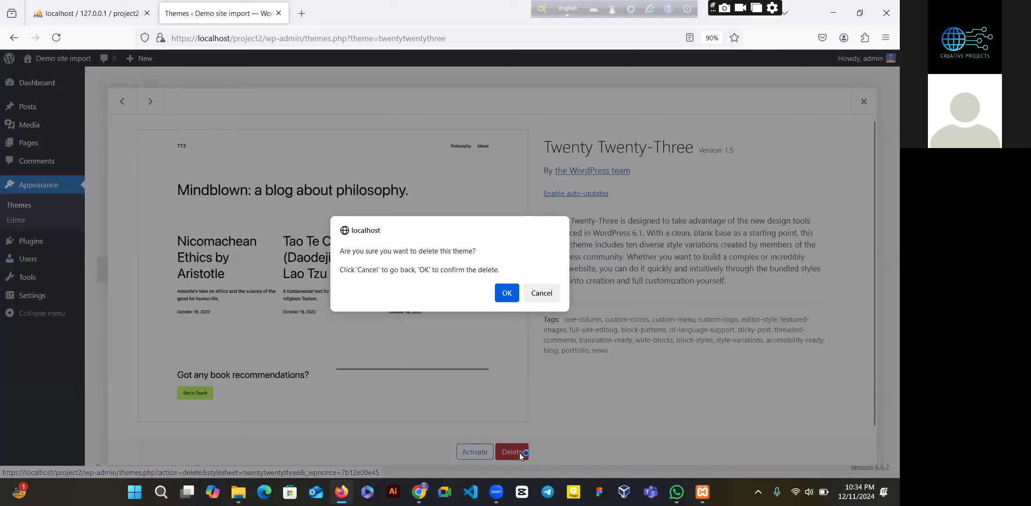
{"action": "key", "text": "Return"}
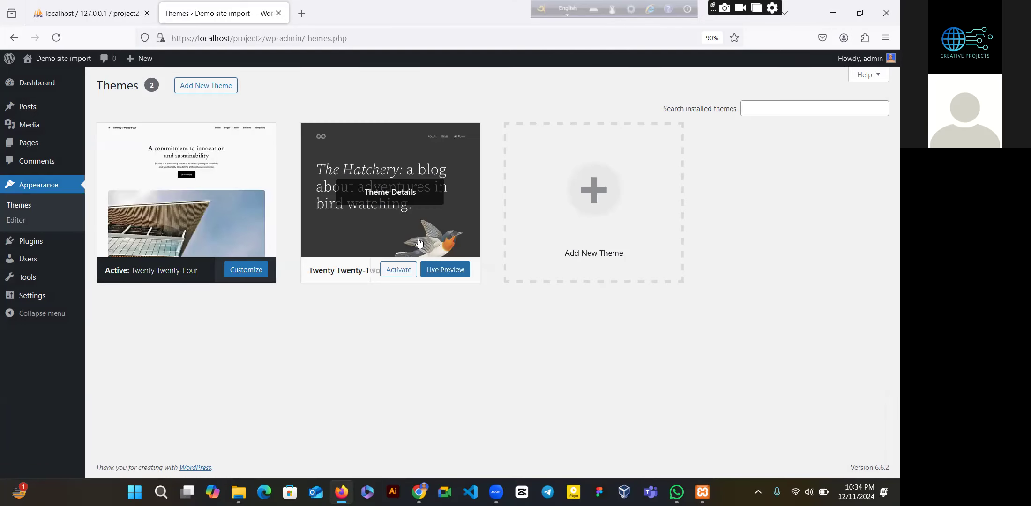
{"action": "left_click", "coordinate": [419, 240]}
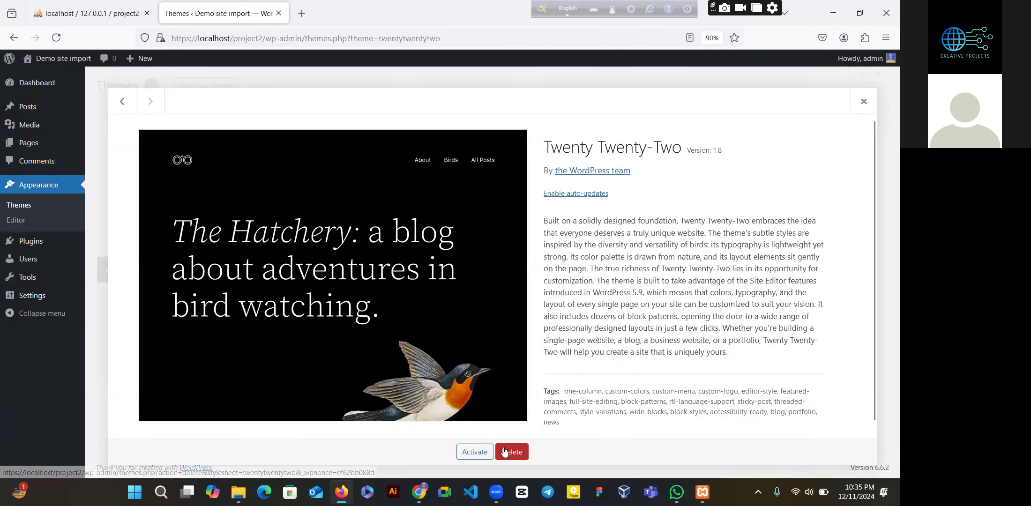
{"action": "left_click", "coordinate": [504, 452]}
{"action": "key", "text": "Return"}
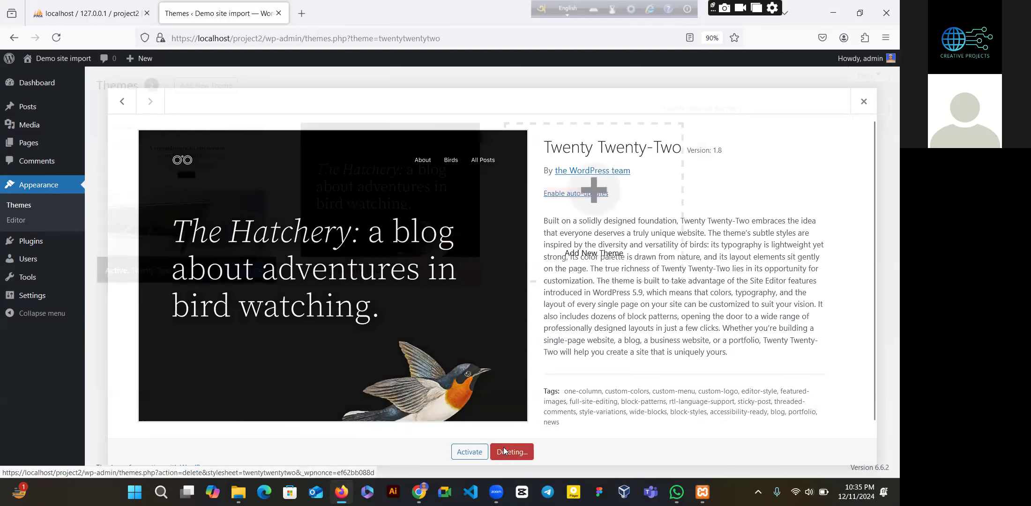
{"action": "scroll", "coordinate": [885, 276], "scroll_direction": "down", "scroll_amount": 1}
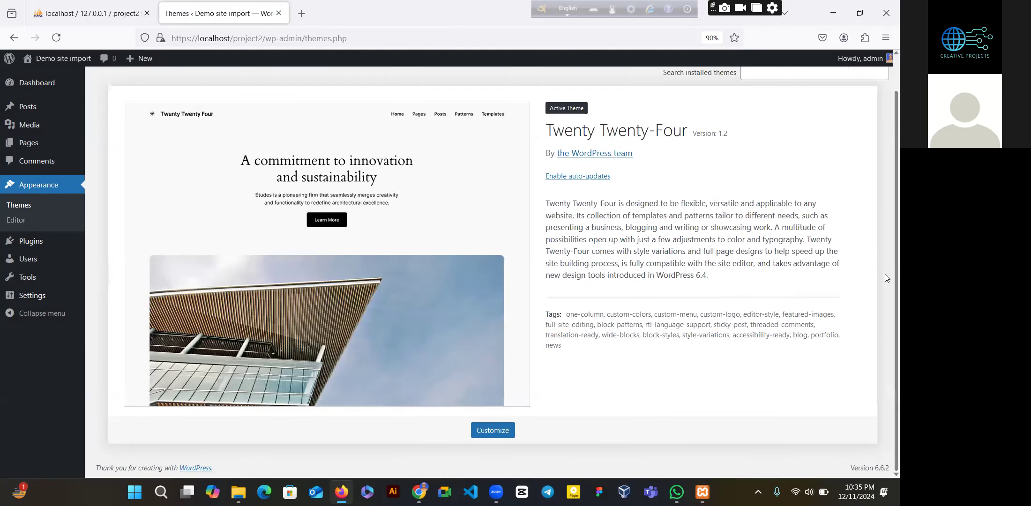
{"action": "scroll", "coordinate": [885, 241], "scroll_direction": "up", "scroll_amount": 1}
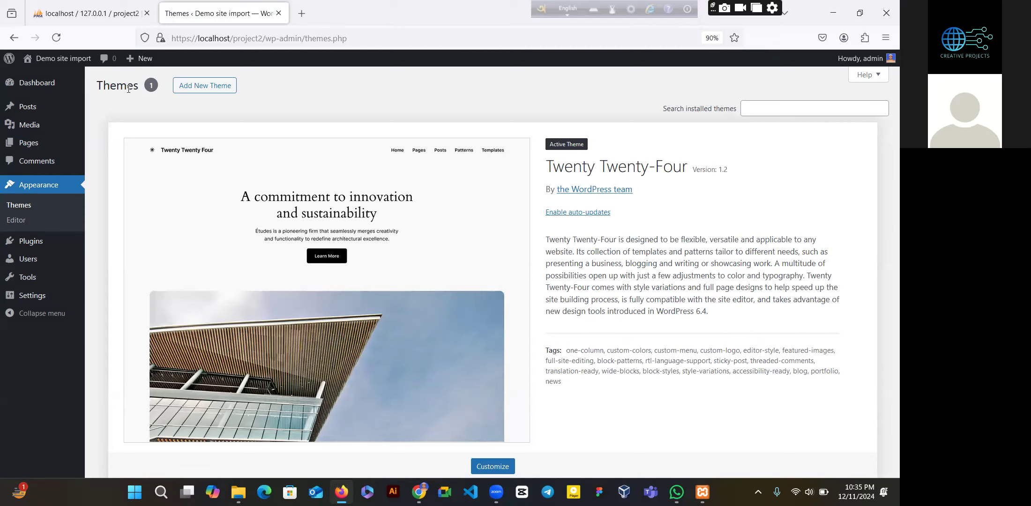
- Open Add New Theme and scroll through the popular themes listing
{"action": "left_click", "coordinate": [189, 94]}
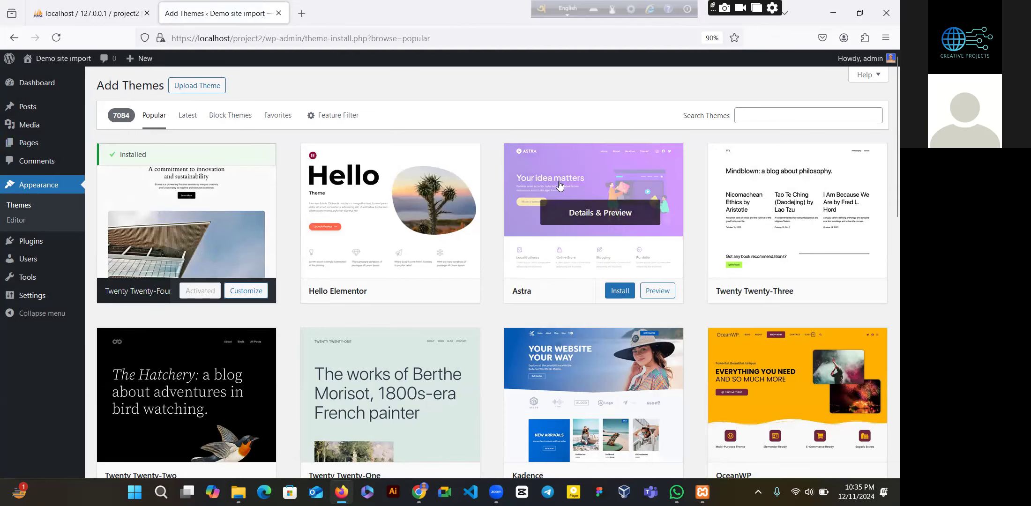
{"action": "scroll", "coordinate": [744, 183], "scroll_direction": "down", "scroll_amount": 15}
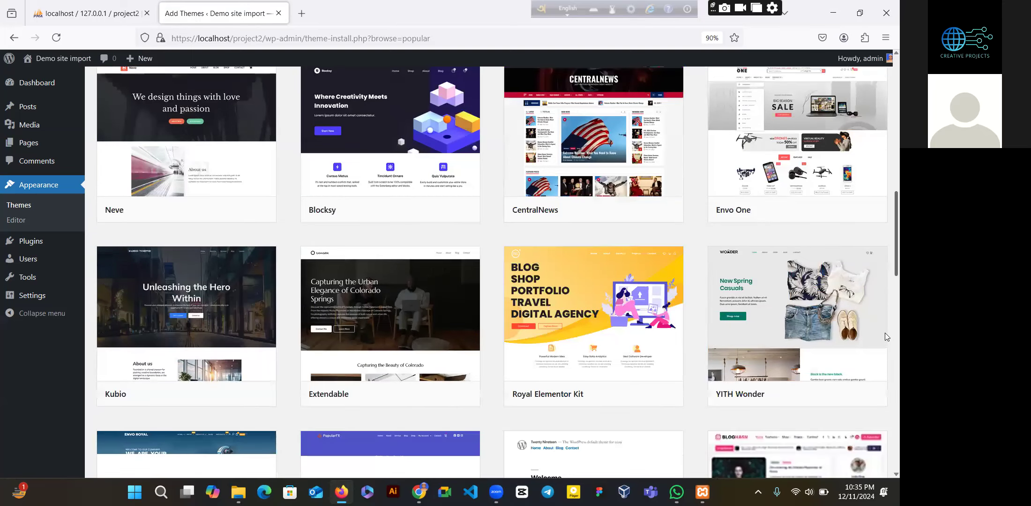
{"action": "scroll", "coordinate": [884, 333], "scroll_direction": "up", "scroll_amount": 6}
{"action": "scroll", "coordinate": [885, 246], "scroll_direction": "up", "scroll_amount": 8}
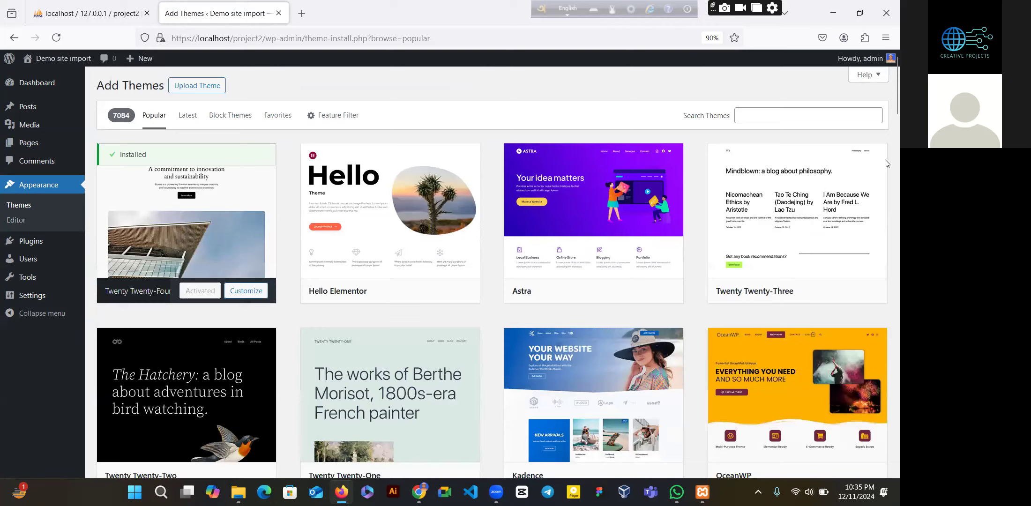
- Search the theme directory for 'zakra', retyping the term to rerun the search
{"action": "left_click", "coordinate": [797, 118]}
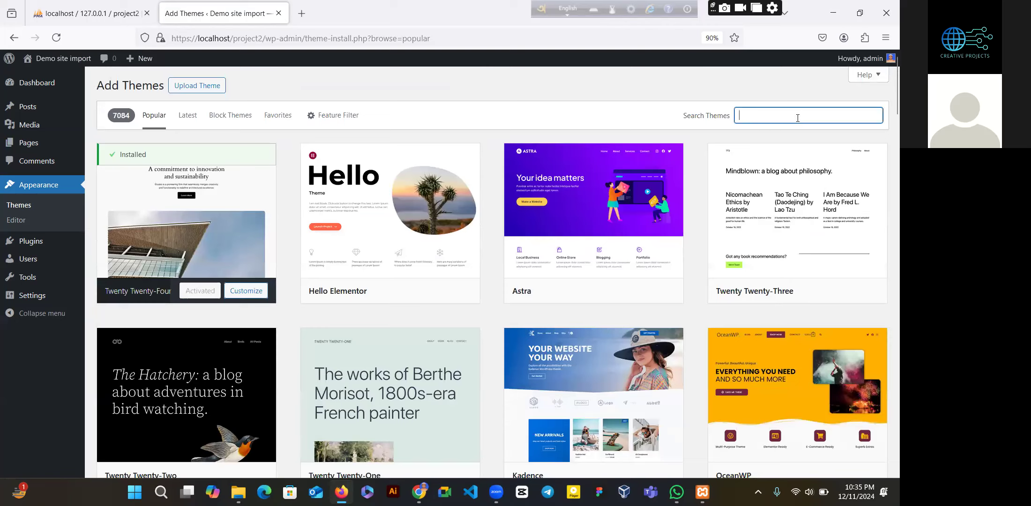
{"action": "type", "text": "zakra"}
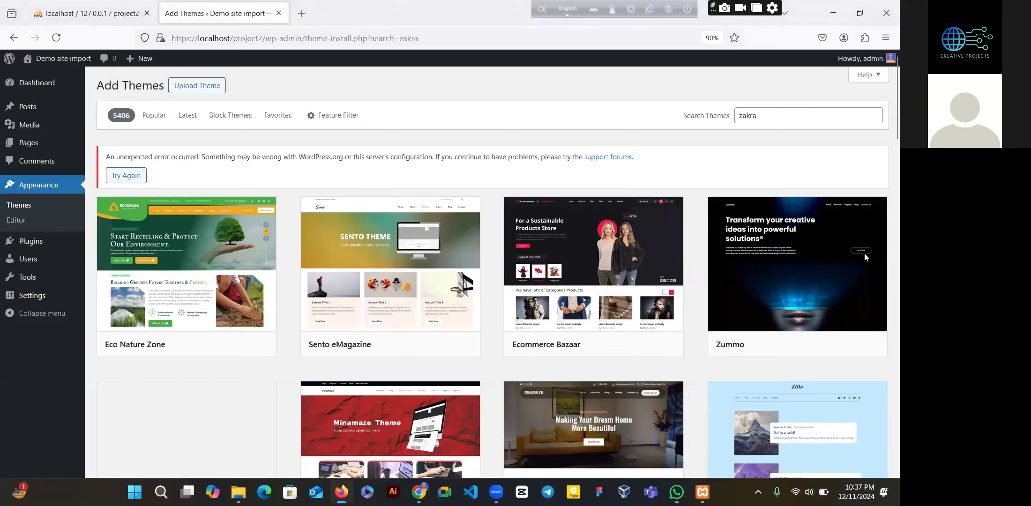
{"action": "left_click", "coordinate": [770, 114]}
{"action": "key", "text": "BackSpace"}
{"action": "key", "text": "BackSpace"}
{"action": "key", "text": "BackSpace"}
{"action": "key", "text": "BackSpace"}
{"action": "key", "text": "BackSpace"}
{"action": "type", "text": "zakra"}
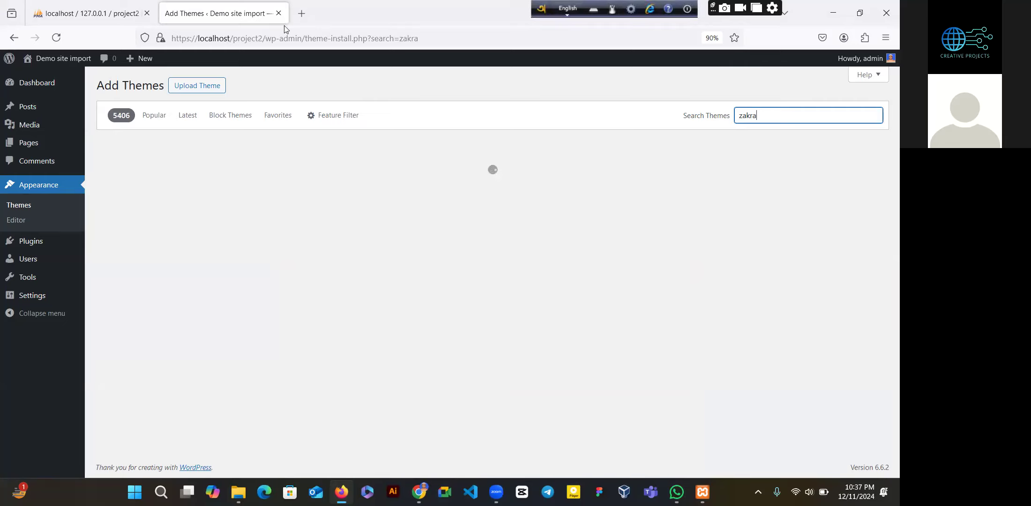
- Load wordpress.org in a new browser tab, then return to the Add Themes tab
{"action": "left_click", "coordinate": [300, 14]}
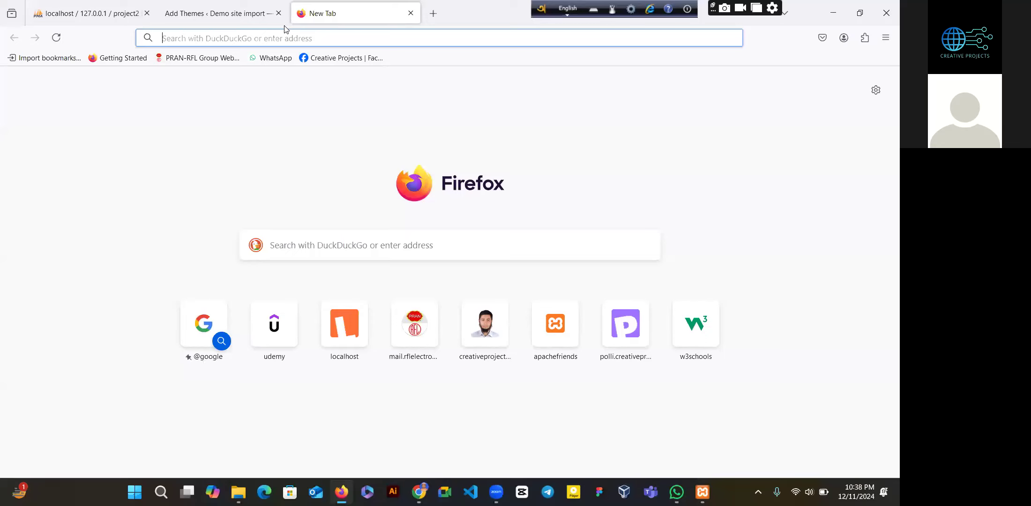
{"action": "type", "text": "wo"}
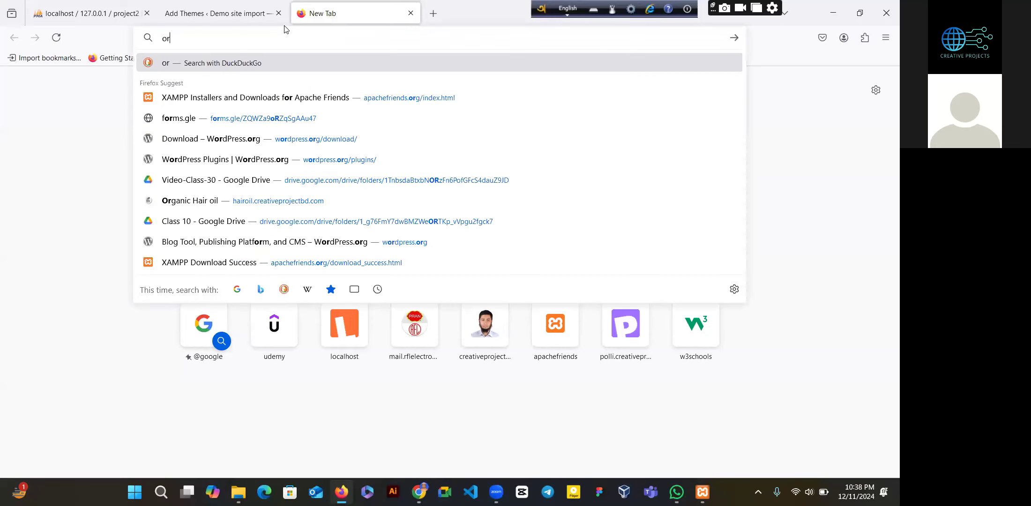
{"action": "key", "text": "BackSpace"}
{"action": "key", "text": "BackSpace"}
{"action": "type", "text": "wordpress.org/"}
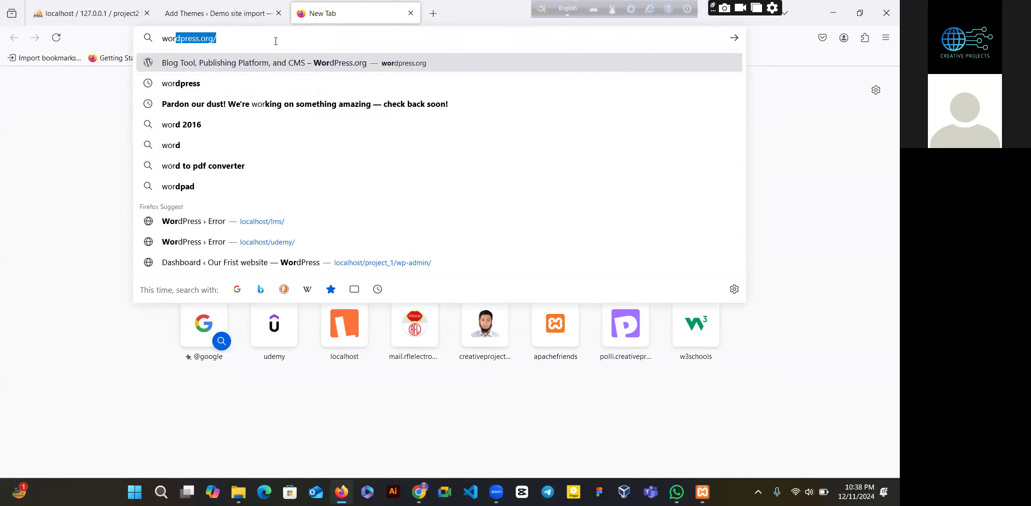
{"action": "left_click", "coordinate": [272, 41]}
{"action": "key", "text": "Return"}
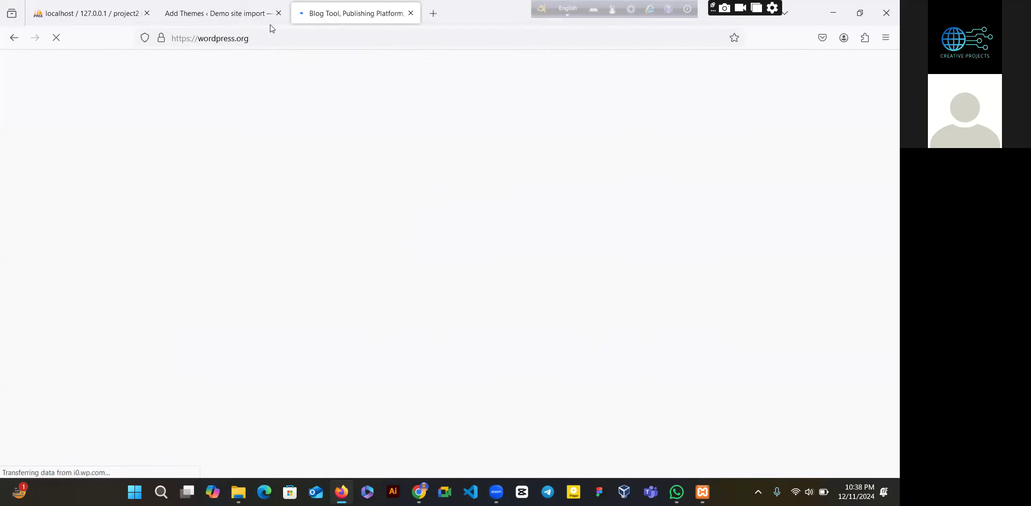
{"action": "left_click", "coordinate": [240, 21]}
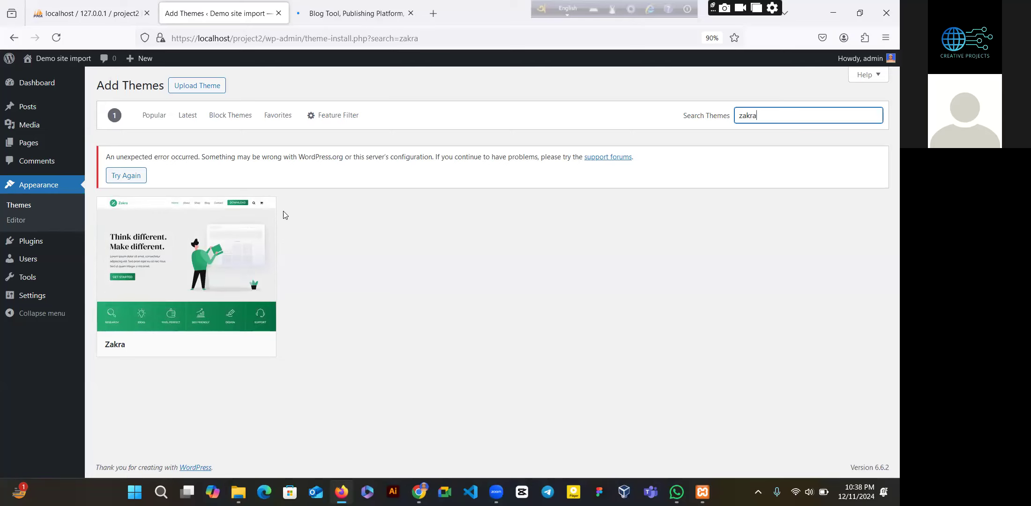
- Start installing Zakra from the theme search results, then return to the wordpress.org tab
{"action": "left_click", "coordinate": [331, 19]}
{"action": "key", "text": "ctrl+shift+Tab"}
{"action": "mouse_move", "coordinate": [226, 347]}
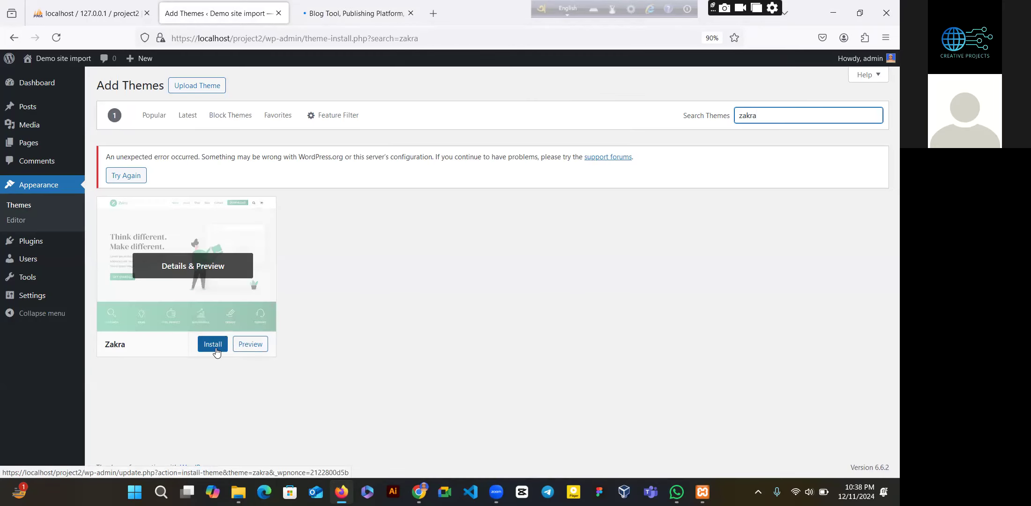
{"action": "left_click", "coordinate": [213, 344]}
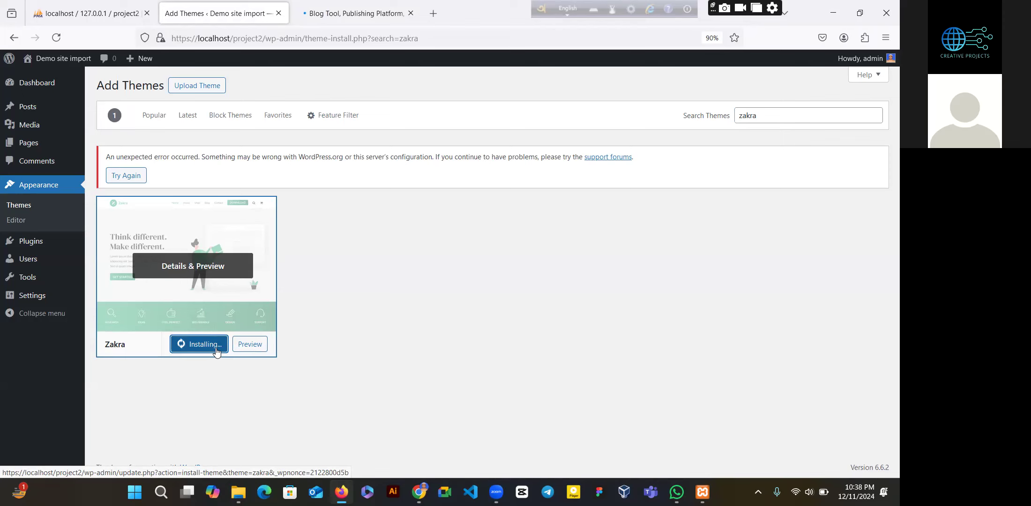
{"action": "left_click", "coordinate": [331, 18]}
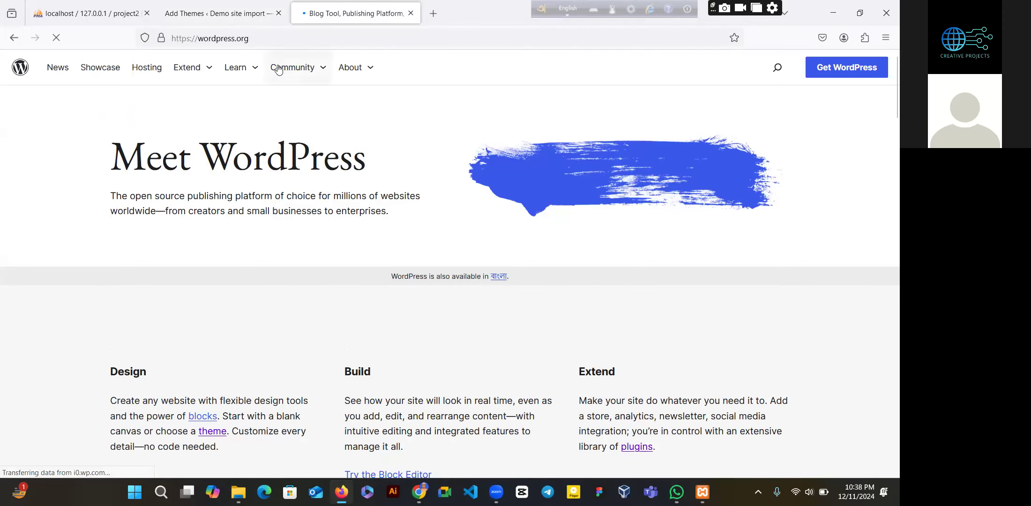
- Search the wordpress.org site for 'thems'
{"action": "left_click_drag", "start_coordinate": [886, 91], "coordinate": [886, 184]}
{"action": "scroll", "coordinate": [884, 255], "scroll_direction": "down", "scroll_amount": 5}
{"action": "scroll", "coordinate": [884, 256], "scroll_direction": "up", "scroll_amount": 12}
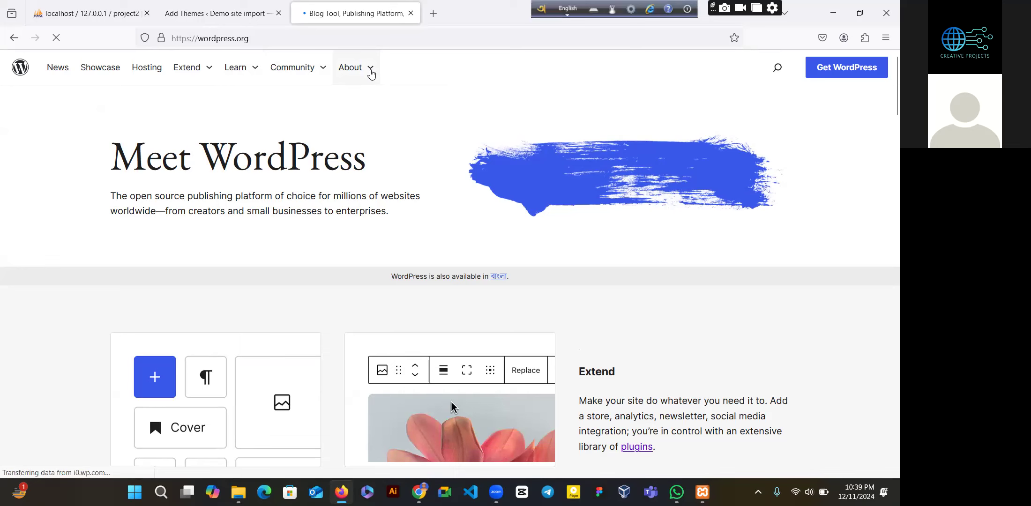
{"action": "left_click", "coordinate": [313, 34]}
{"action": "left_click", "coordinate": [313, 35]}
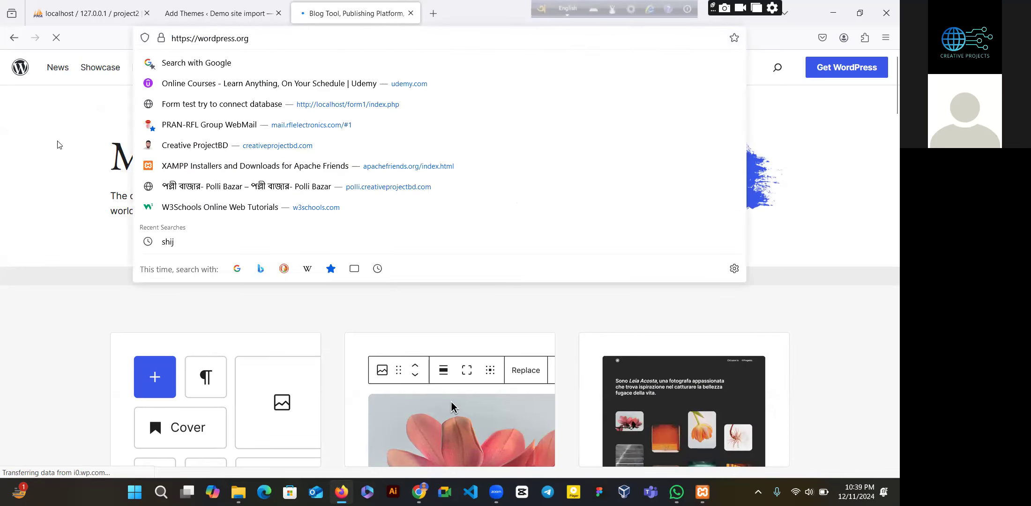
{"action": "left_click", "coordinate": [453, 101]}
{"action": "left_click", "coordinate": [778, 77]}
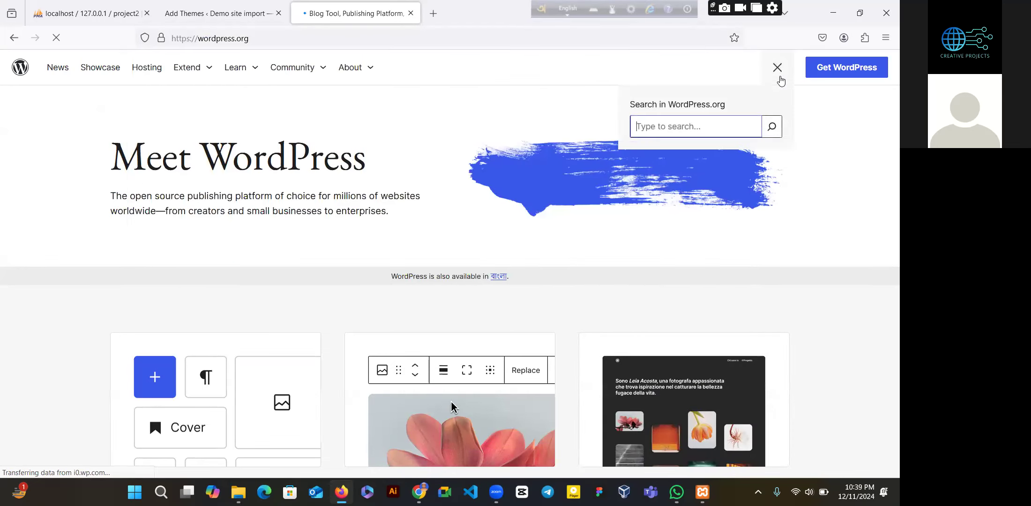
{"action": "type", "text": "thems"}
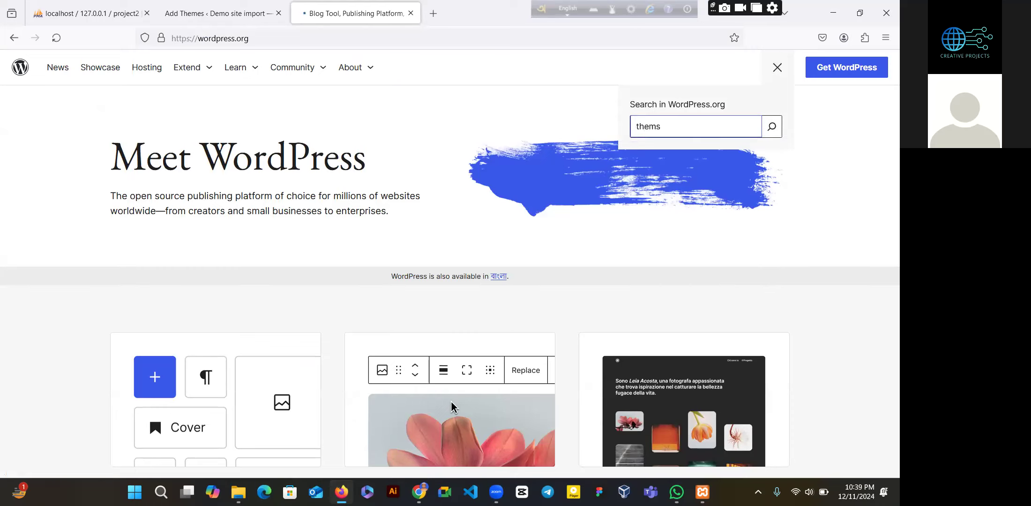
{"action": "key", "text": "Return"}
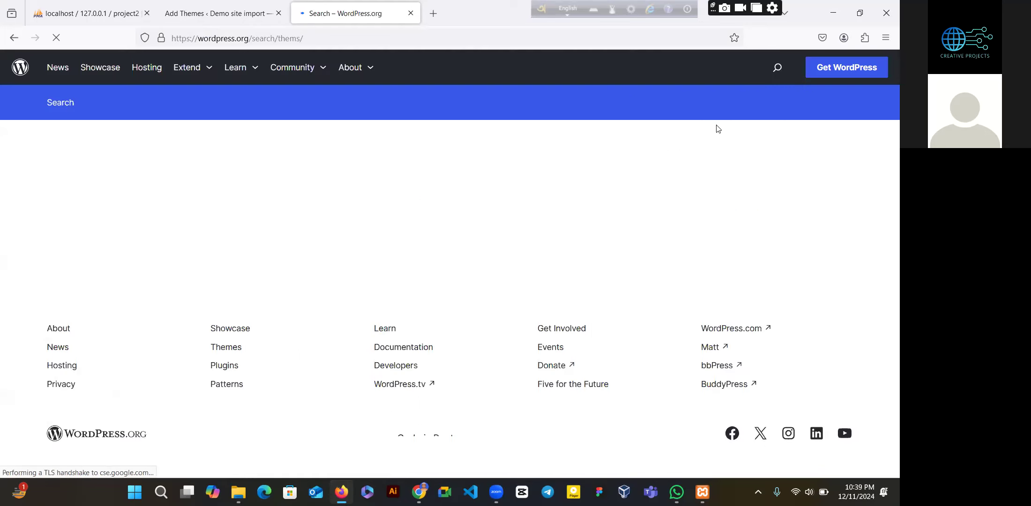
- Check the Zakra installation progress, then return to the 'thems' search results
{"action": "triple_click", "coordinate": [392, 101]}
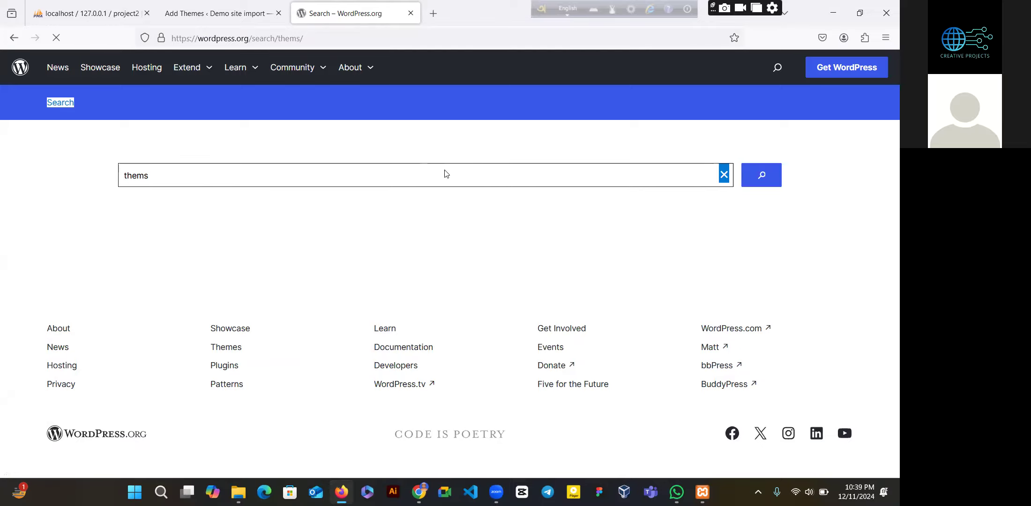
{"action": "left_click", "coordinate": [239, 16]}
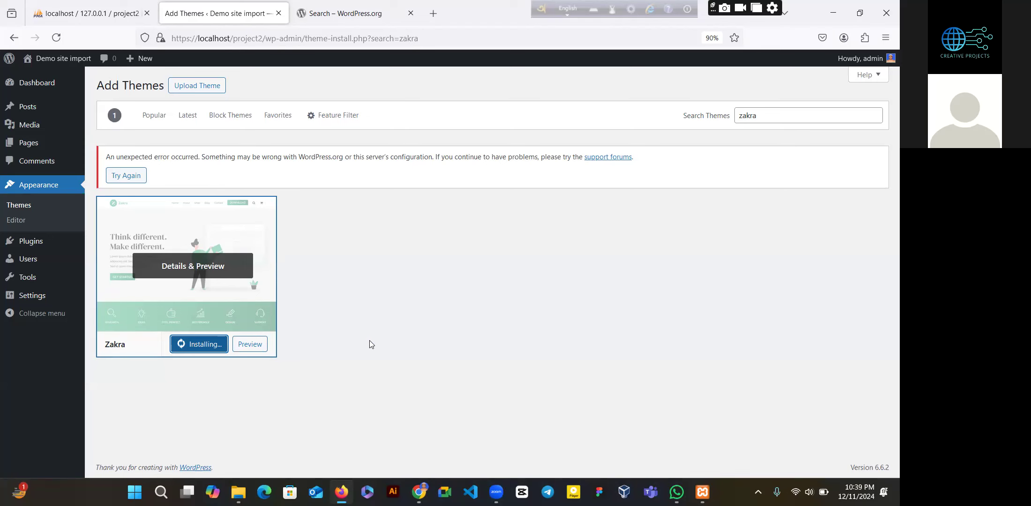
{"action": "key", "text": "ctrl+Tab"}
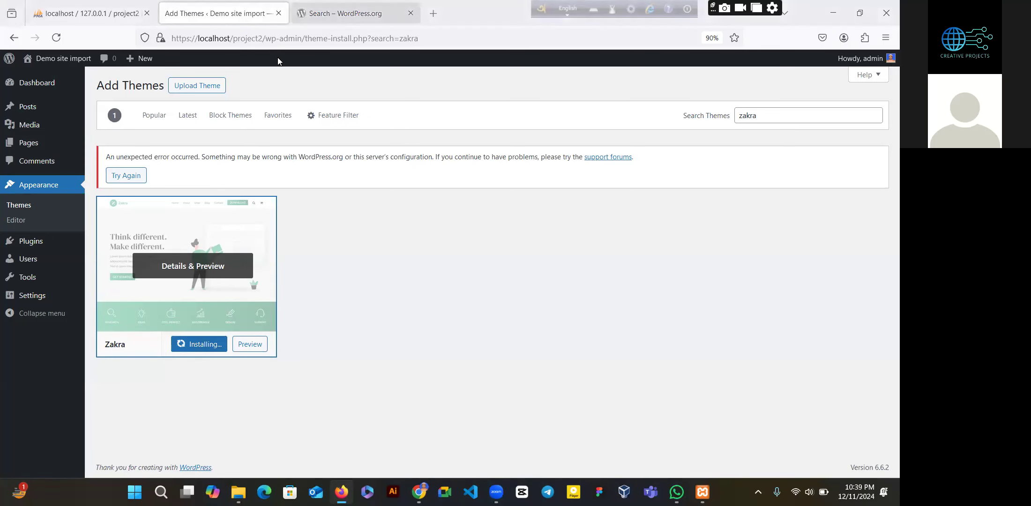
- Open the WordPress Theme Directory from the search results
{"action": "left_click", "coordinate": [436, 161]}
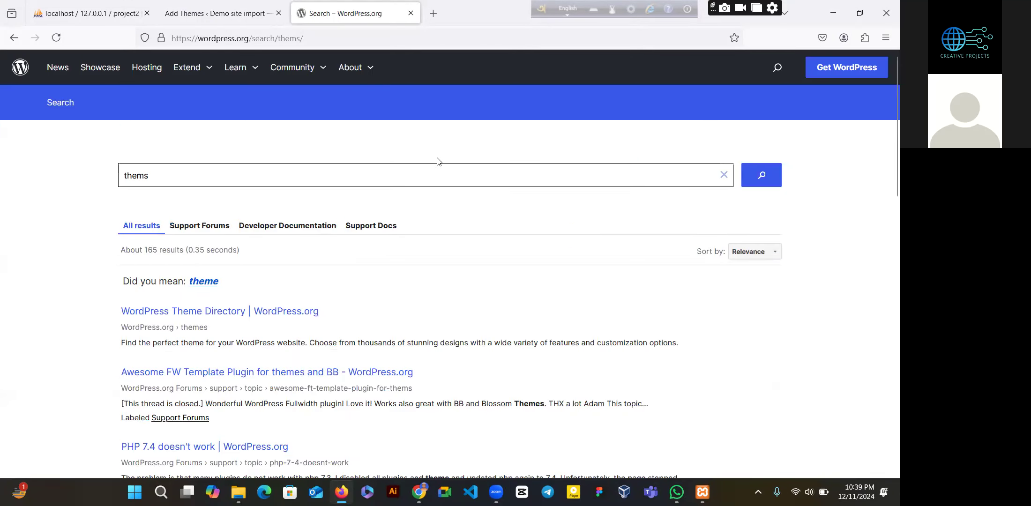
{"action": "left_click", "coordinate": [268, 320]}
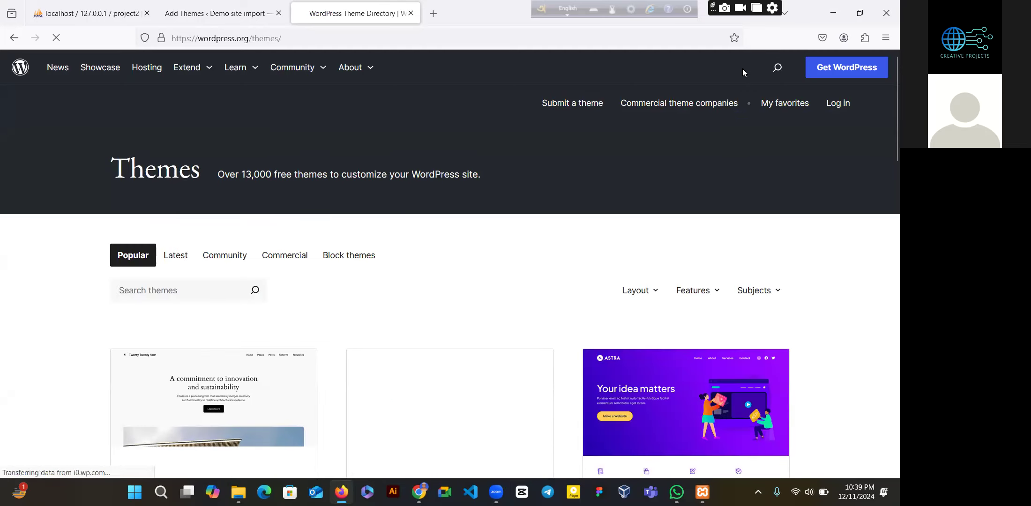
{"action": "scroll", "coordinate": [885, 121], "scroll_direction": "down", "scroll_amount": 4}
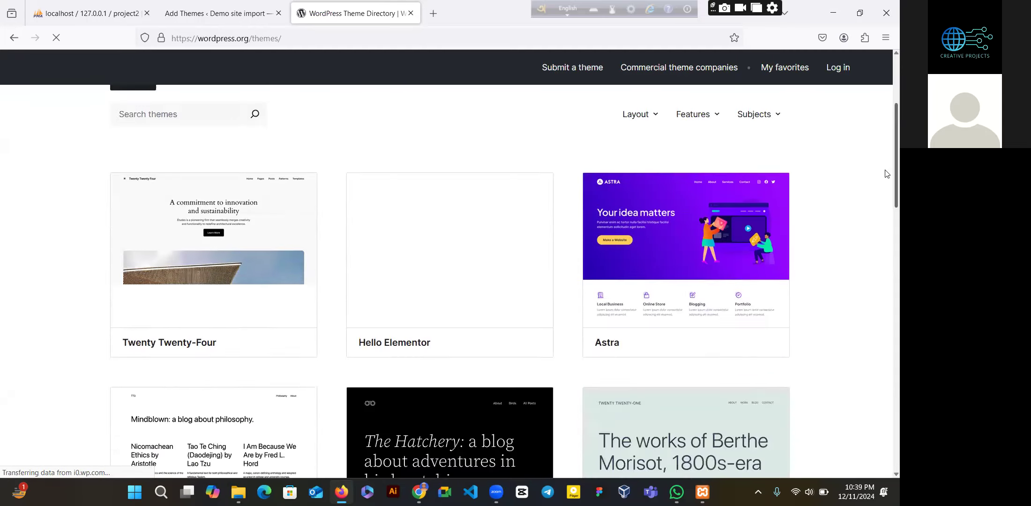
{"action": "scroll", "coordinate": [887, 174], "scroll_direction": "down", "scroll_amount": 12}
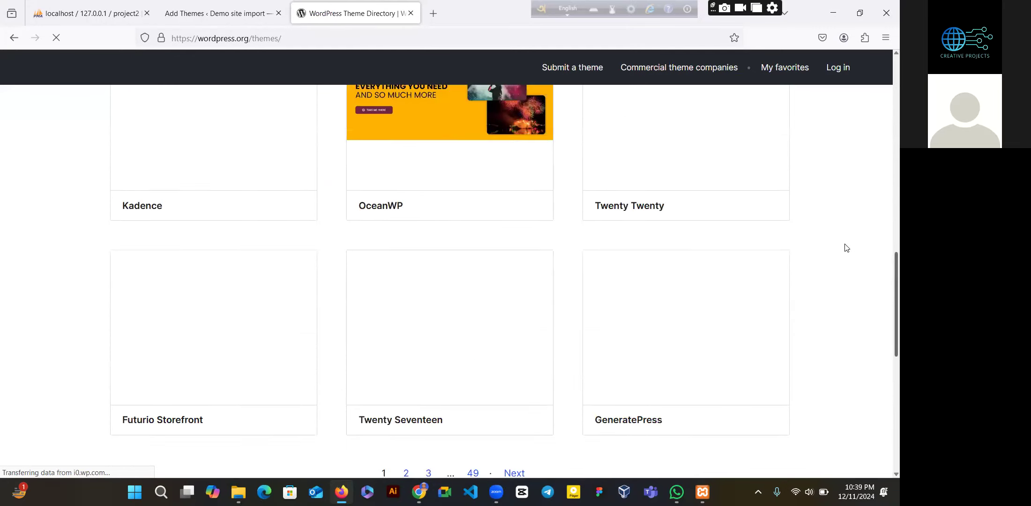
{"action": "scroll", "coordinate": [886, 231], "scroll_direction": "up", "scroll_amount": 5}
{"action": "scroll", "coordinate": [887, 232], "scroll_direction": "up", "scroll_amount": 8}
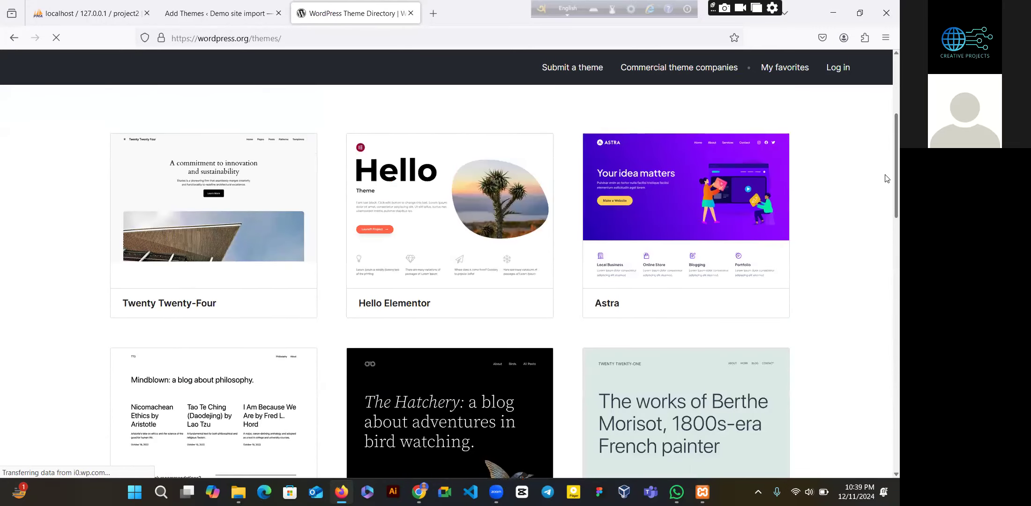
{"action": "scroll", "coordinate": [886, 141], "scroll_direction": "up", "scroll_amount": 4}
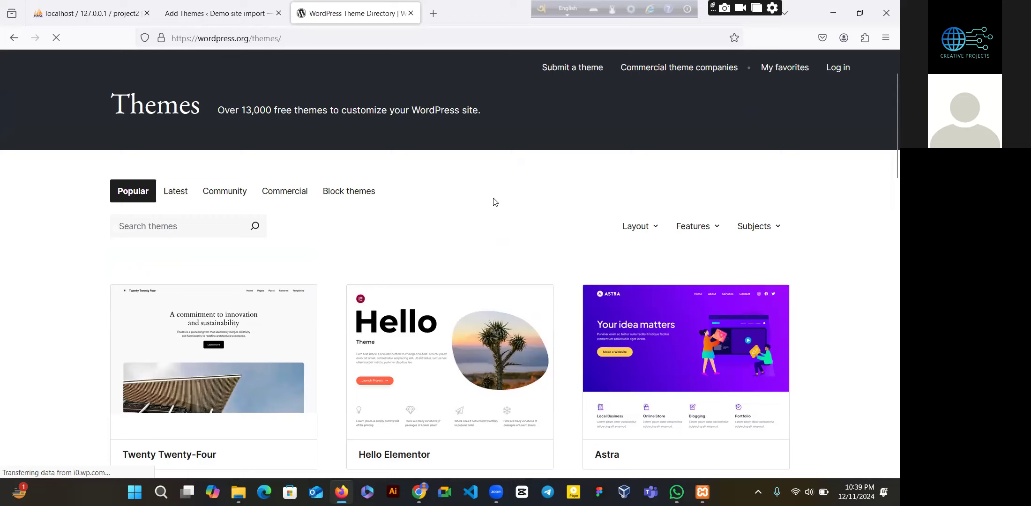
- Search the theme directory for 'zakra'
{"action": "left_click", "coordinate": [212, 222]}
{"action": "type", "text": "z"}
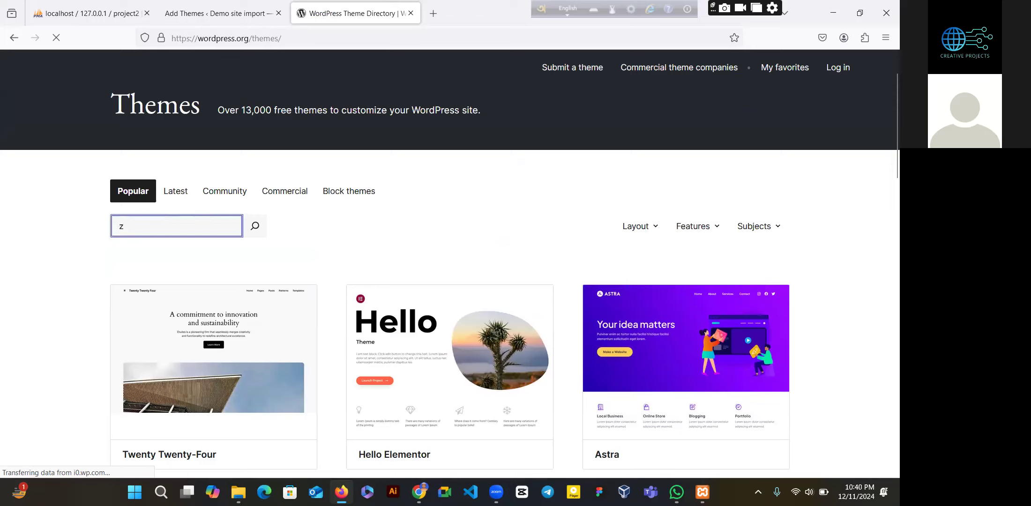
{"action": "type", "text": "akral"}
{"action": "key", "text": "BackSpace"}
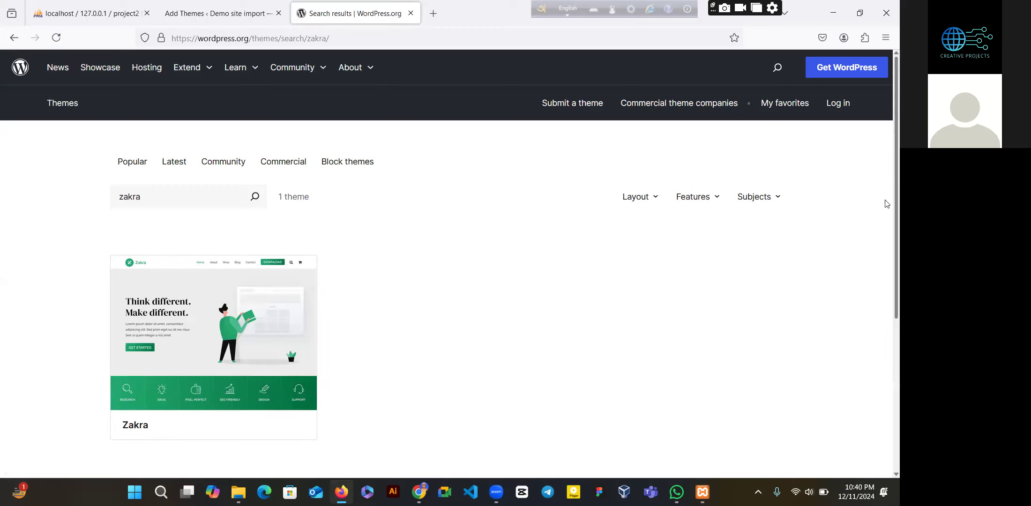
- Open the Zakra theme page and download the zakra.4.0.2.zip file
{"action": "scroll", "coordinate": [199, 220], "scroll_direction": "down", "scroll_amount": 3}
{"action": "left_click", "coordinate": [200, 218]}
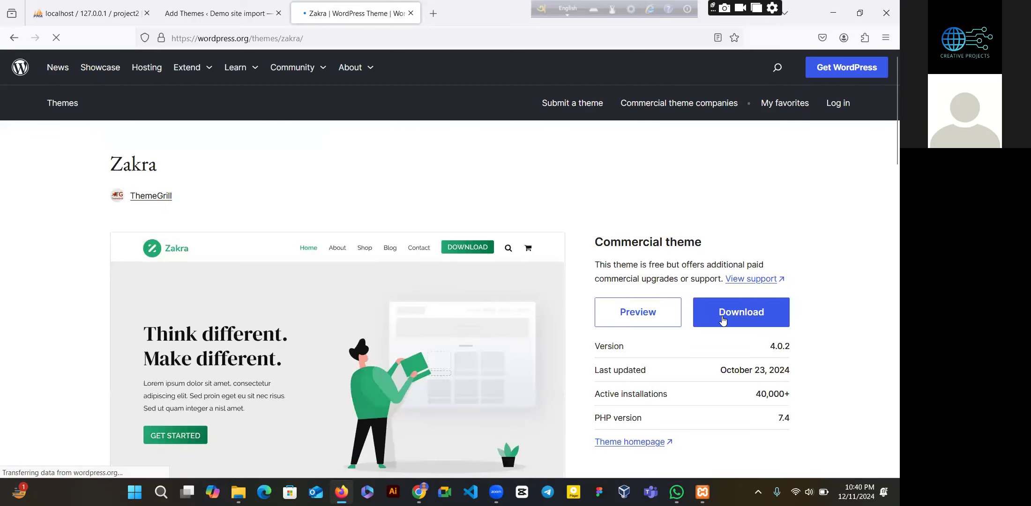
{"action": "left_click", "coordinate": [722, 320]}
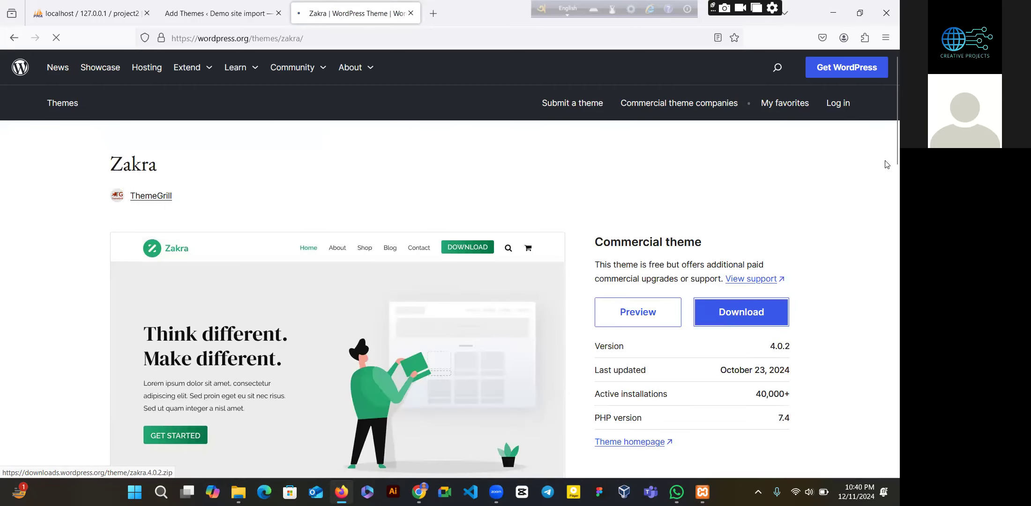
- Return to the local Add Themes page and use Zakra's Update failed button
{"action": "scroll", "coordinate": [887, 178], "scroll_direction": "down", "scroll_amount": 2}
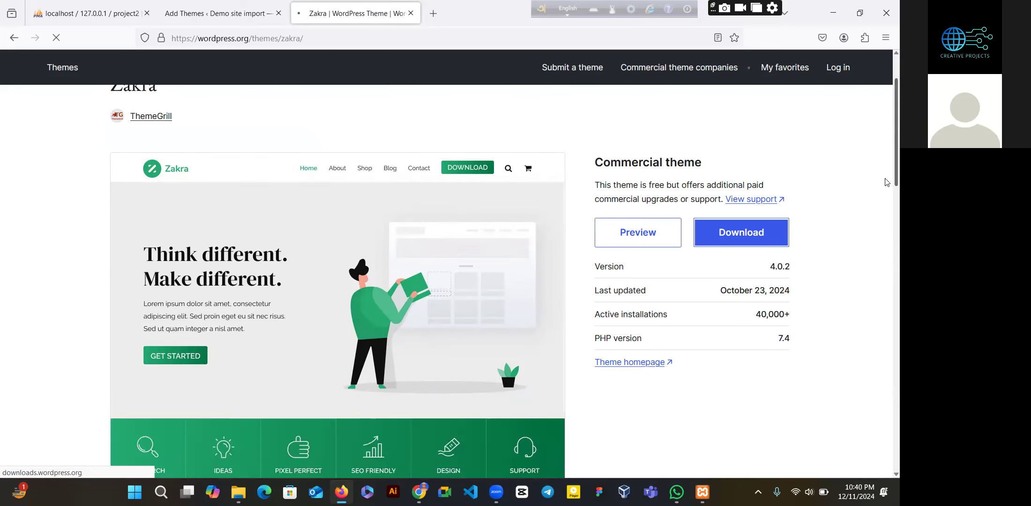
{"action": "scroll", "coordinate": [887, 191], "scroll_direction": "down", "scroll_amount": 2}
{"action": "scroll", "coordinate": [887, 168], "scroll_direction": "up", "scroll_amount": 2}
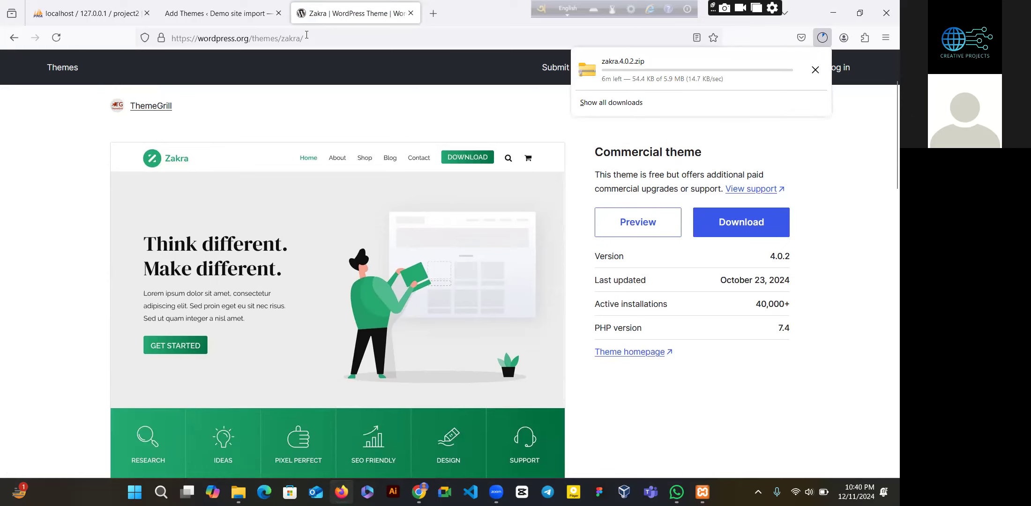
{"action": "left_click", "coordinate": [253, 15]}
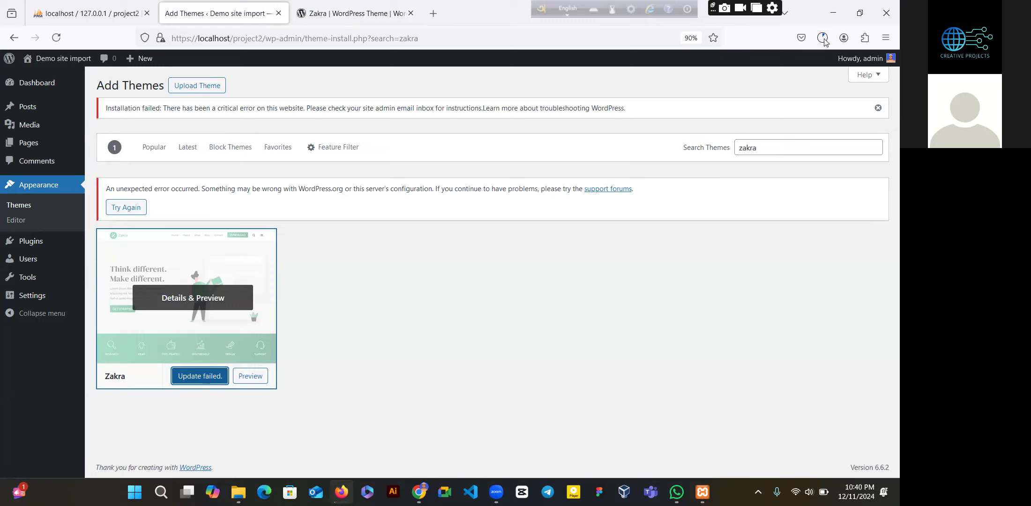
{"action": "left_click", "coordinate": [218, 375]}
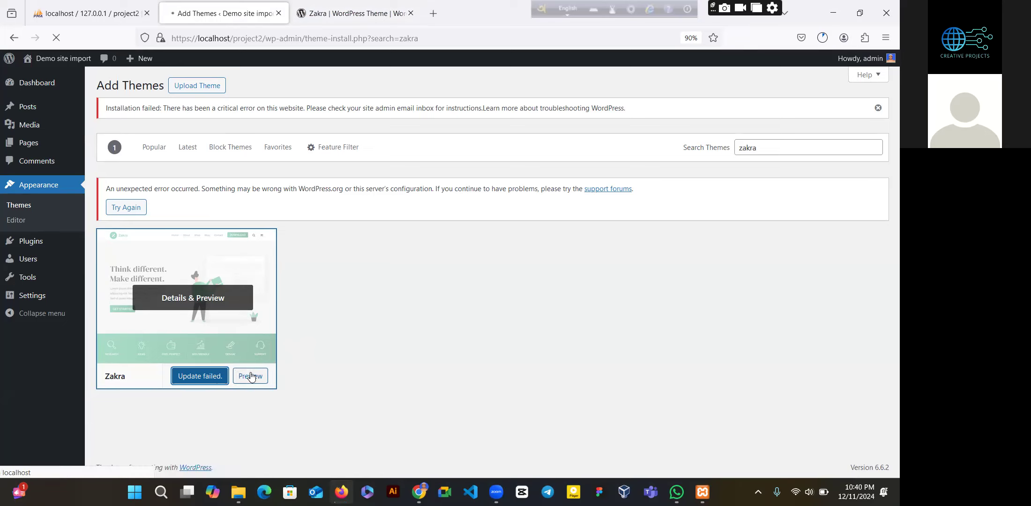
- Retry the failed Zakra 4.0.2 installation with Try Again
{"action": "left_click", "coordinate": [127, 207]}
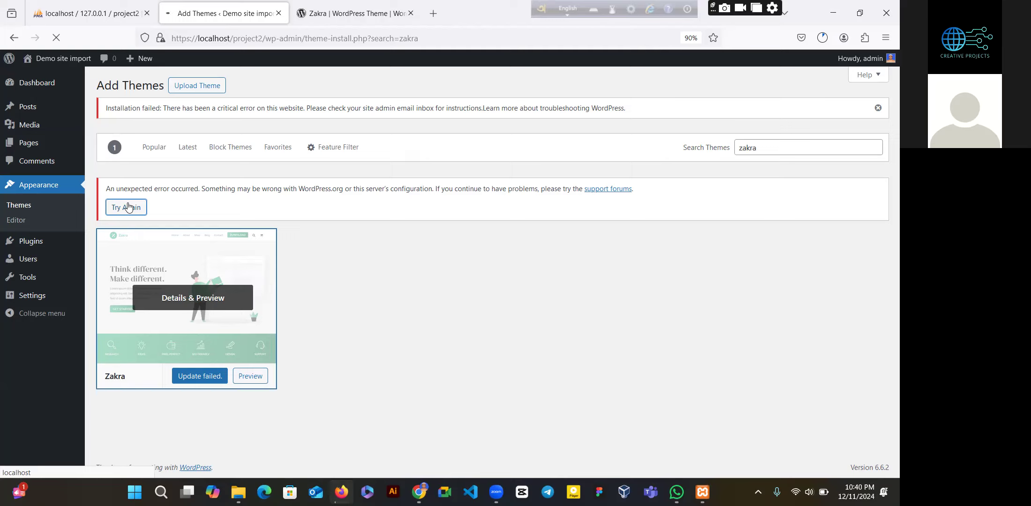
{"action": "left_click", "coordinate": [128, 207]}
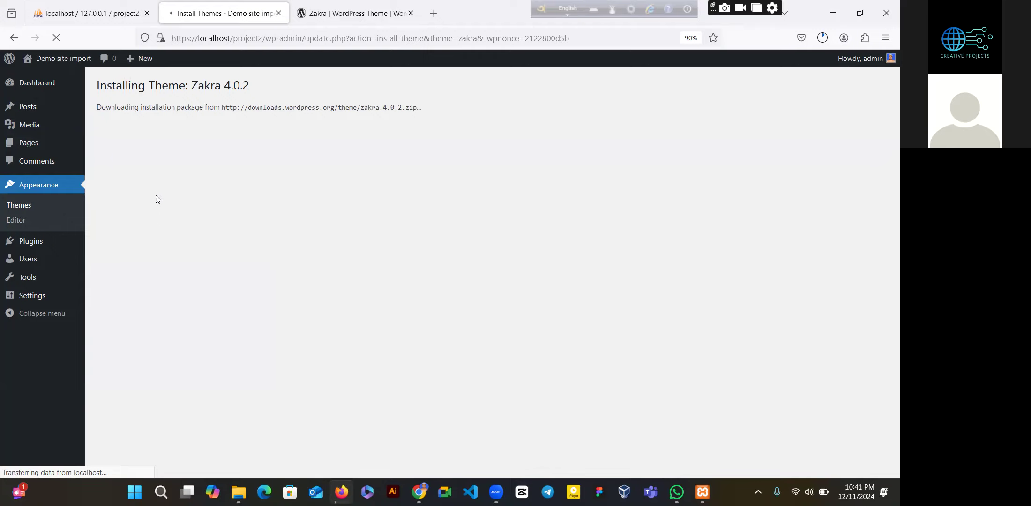
- Check the Zakra zip download, connect to a different Wi-Fi network, and return to the install page
{"action": "left_click", "coordinate": [327, 21]}
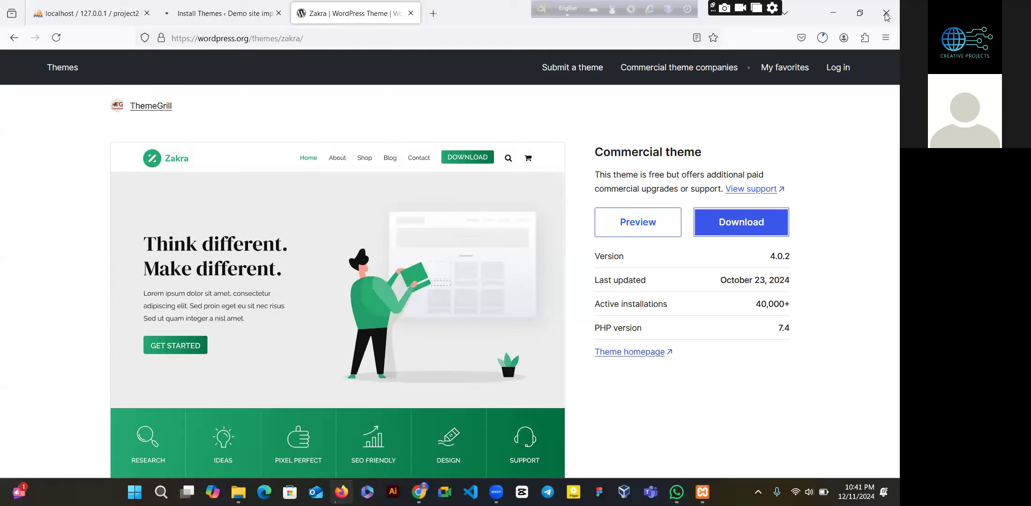
{"action": "left_click", "coordinate": [820, 38]}
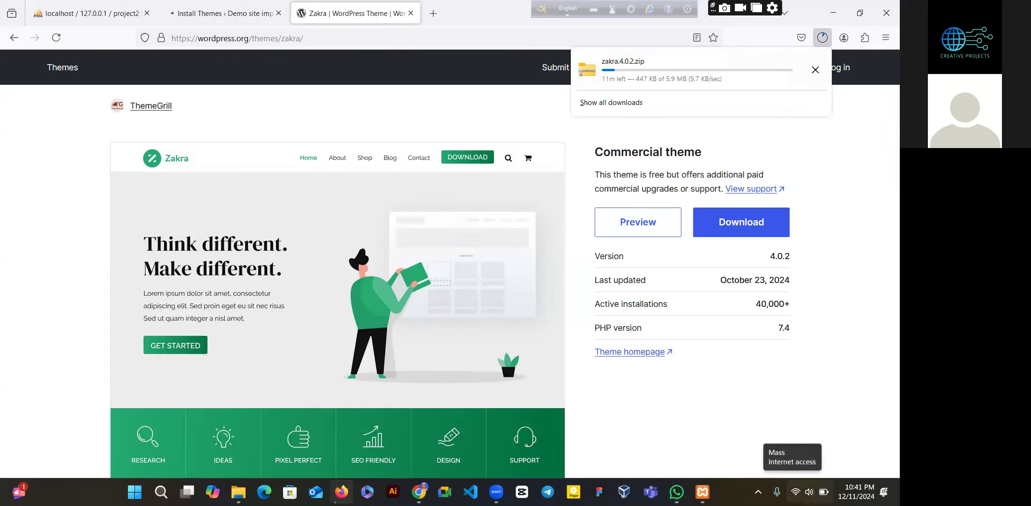
{"action": "left_click", "coordinate": [795, 492]}
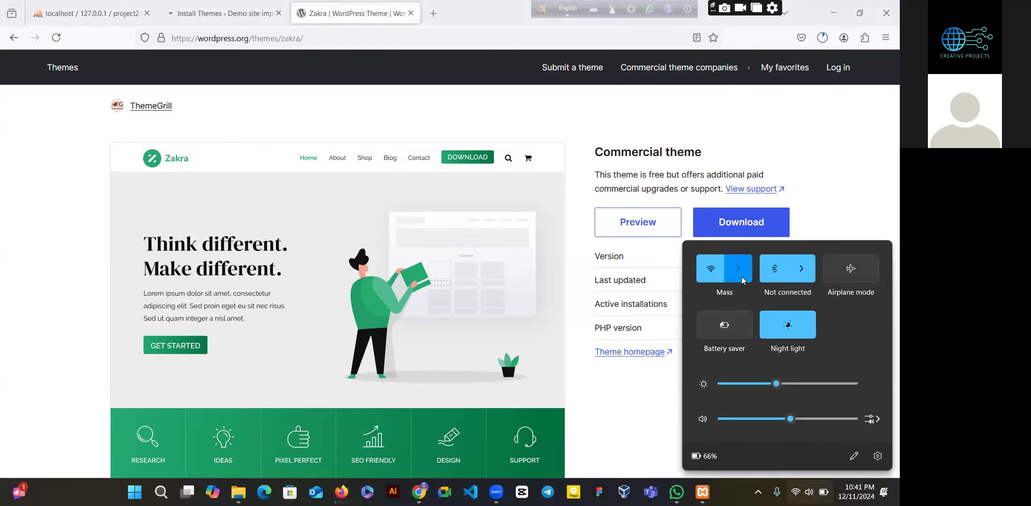
{"action": "left_click", "coordinate": [738, 269]}
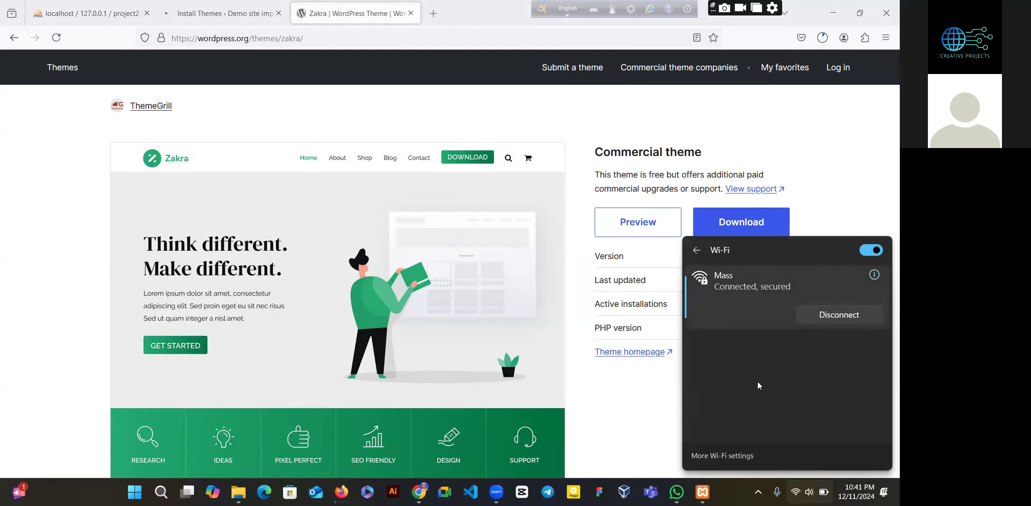
{"action": "left_click", "coordinate": [752, 351]}
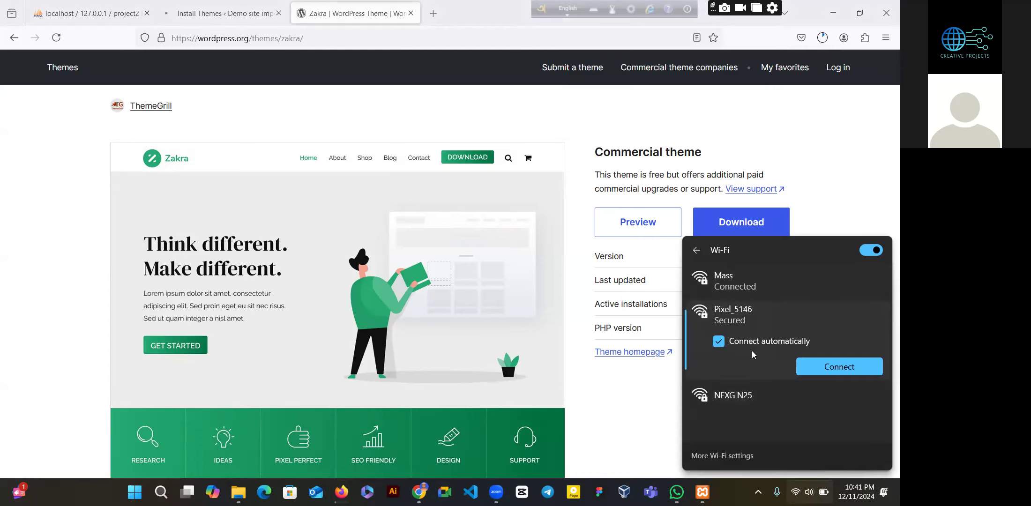
{"action": "key", "text": "Return"}
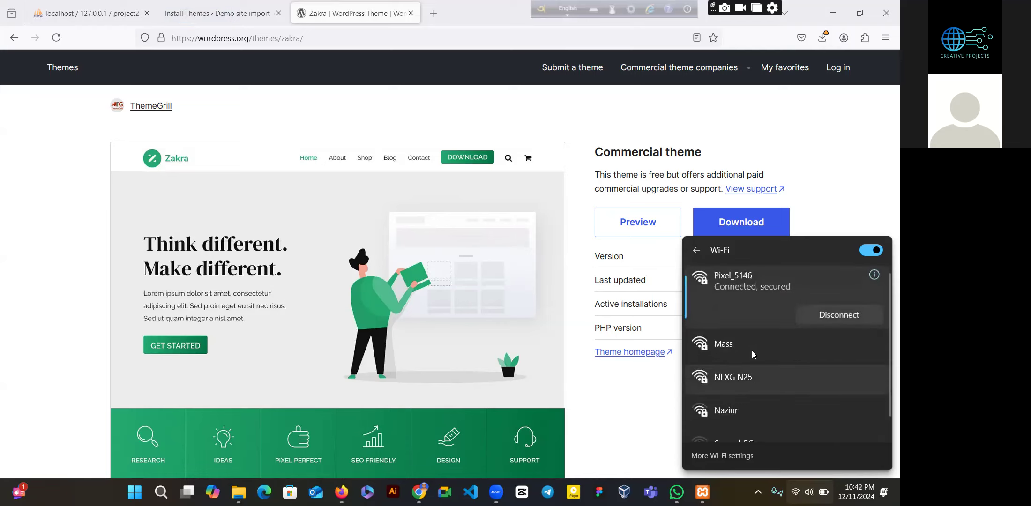
{"action": "key", "text": "ctrl+shift+Tab"}
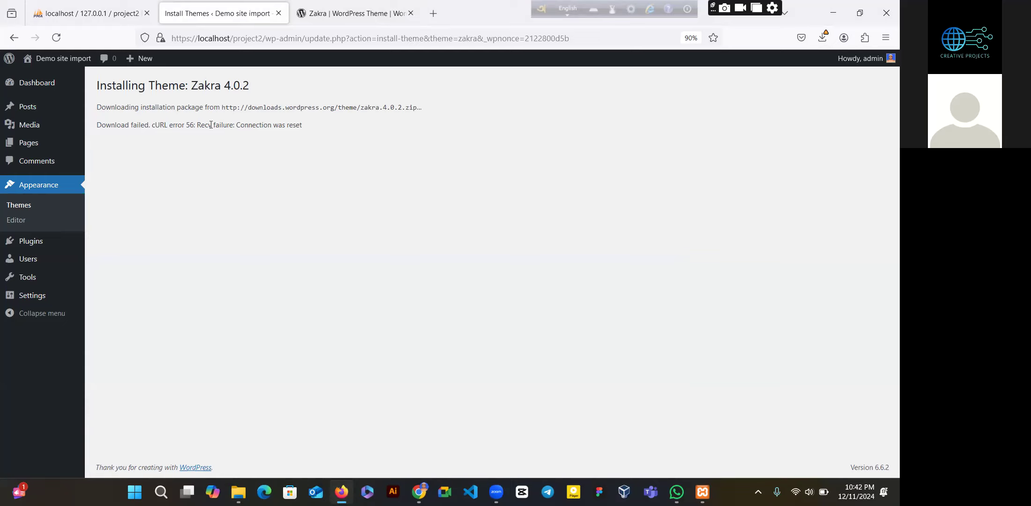
- Retry the zakra.4.0.2.zip download until it completes at 5.9 MB, then go to Appearance > Themes
{"action": "left_click", "coordinate": [820, 43]}
{"action": "left_click", "coordinate": [815, 67]}
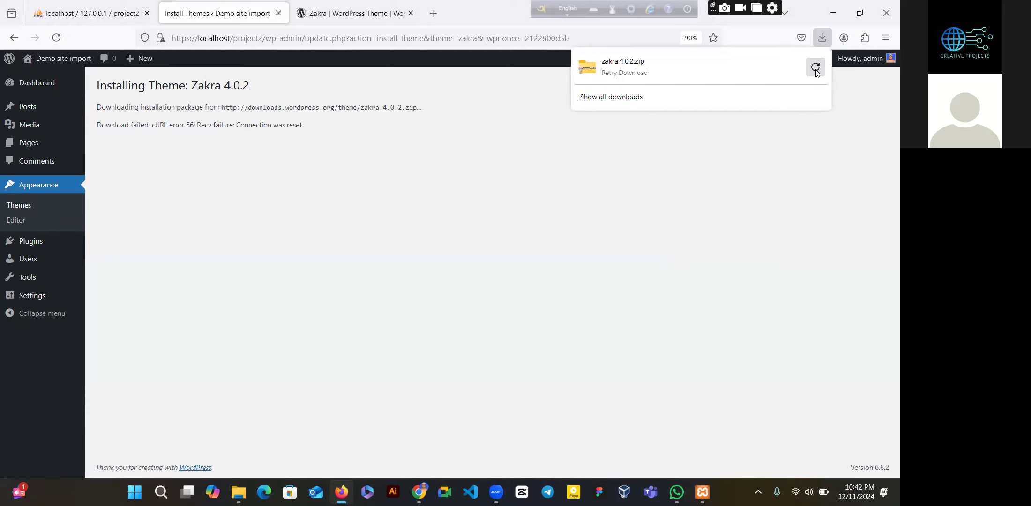
{"action": "left_click", "coordinate": [815, 68]}
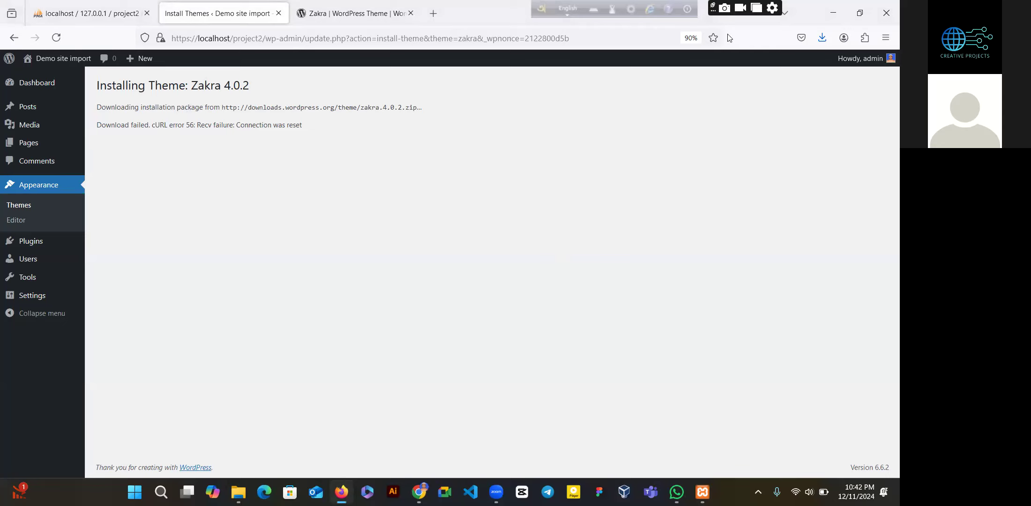
{"action": "left_click", "coordinate": [820, 31]}
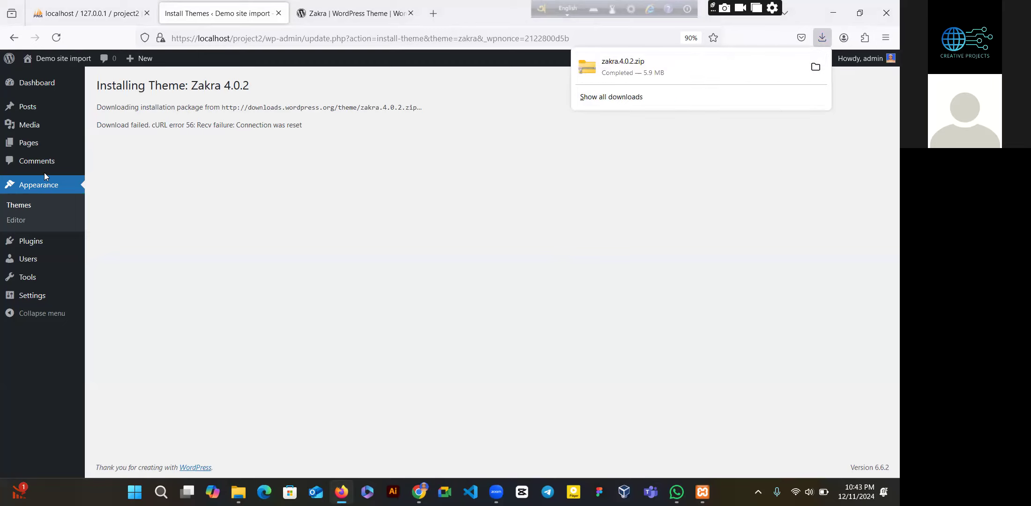
{"action": "left_click", "coordinate": [22, 206]}
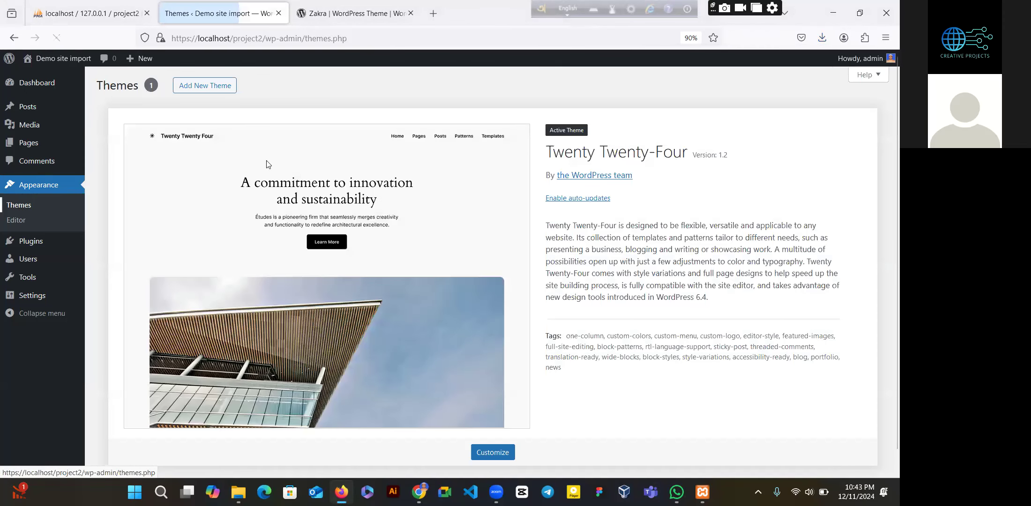
- Upload Downloads/zakra.4.0.2.zip as a new theme, install Zakra 4.0.2, and activate it
{"action": "left_click", "coordinate": [211, 87]}
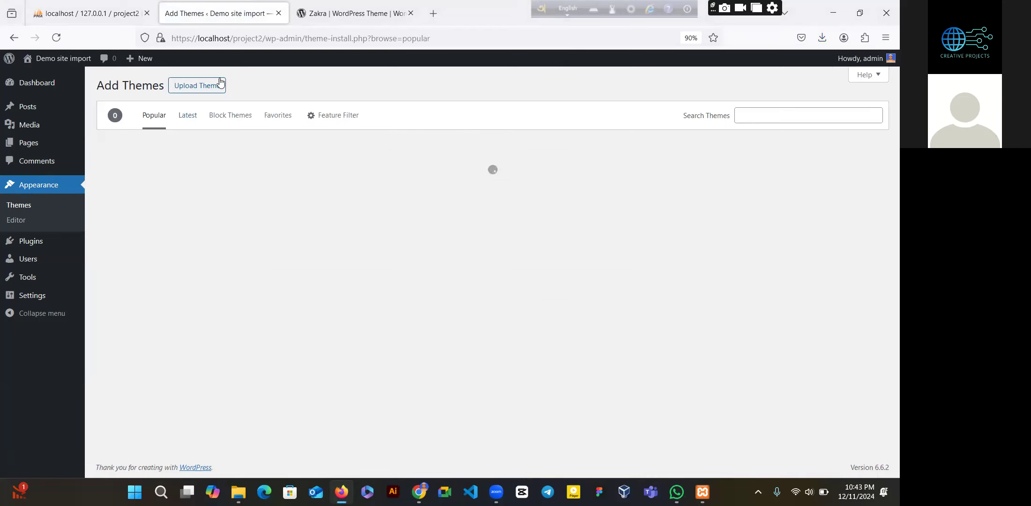
{"action": "left_click", "coordinate": [209, 86]}
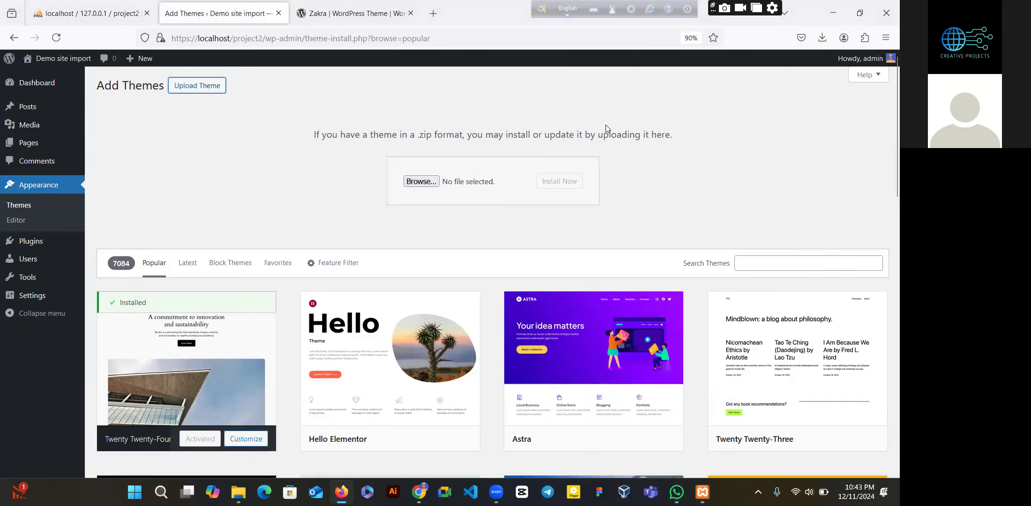
{"action": "left_click", "coordinate": [427, 188]}
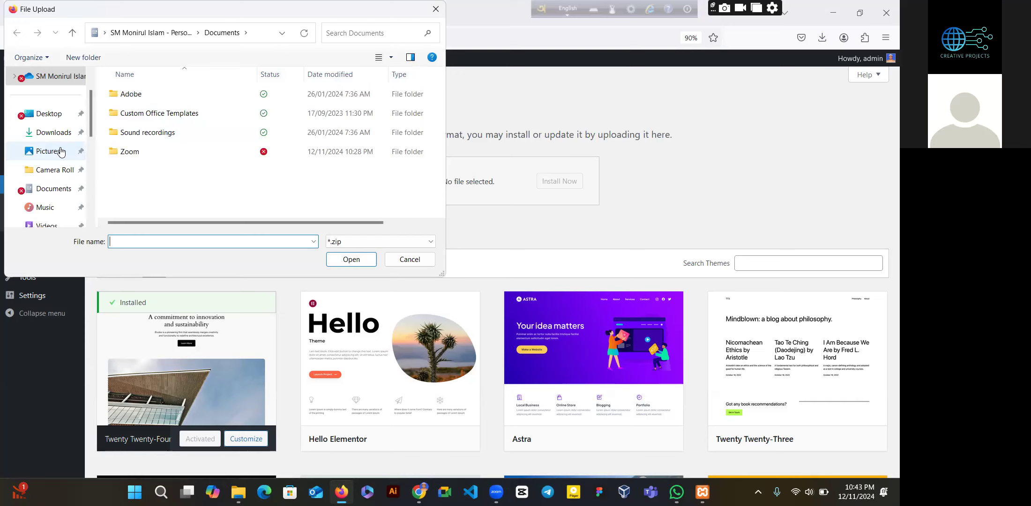
{"action": "left_click", "coordinate": [54, 136]}
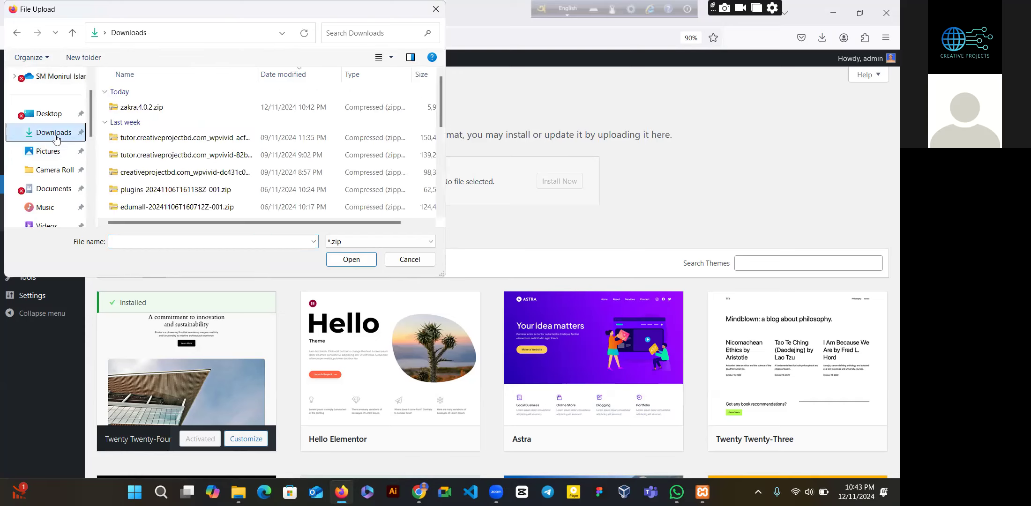
{"action": "left_click", "coordinate": [171, 103]}
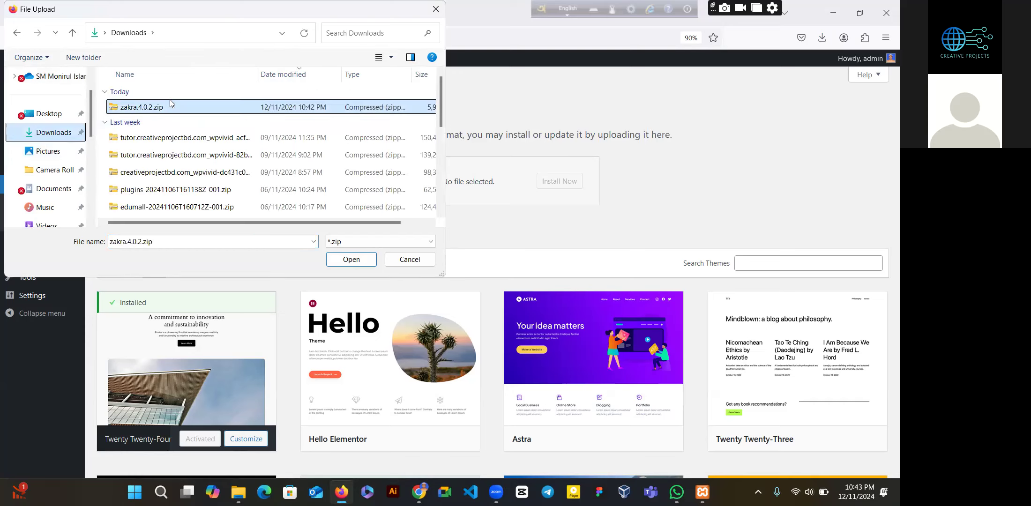
{"action": "left_click", "coordinate": [365, 261]}
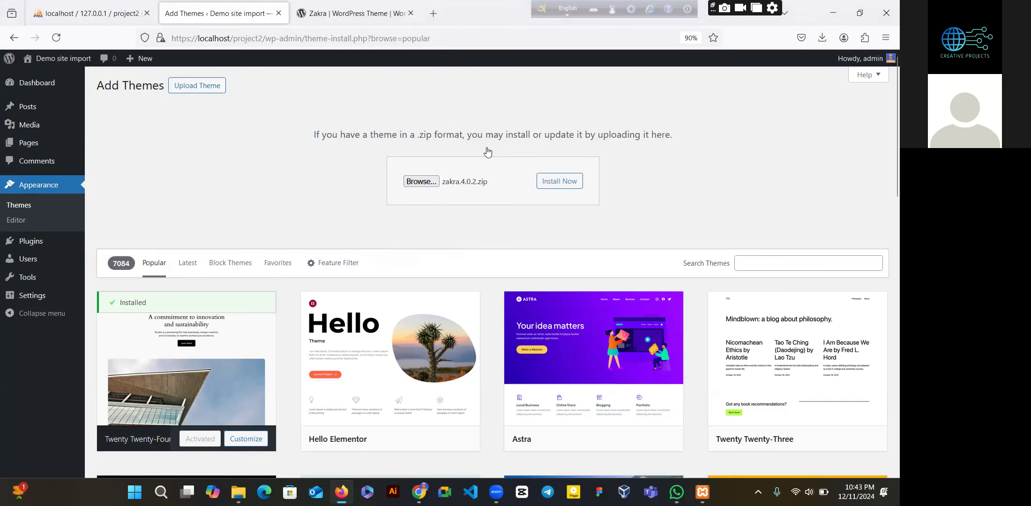
{"action": "left_click", "coordinate": [559, 184]}
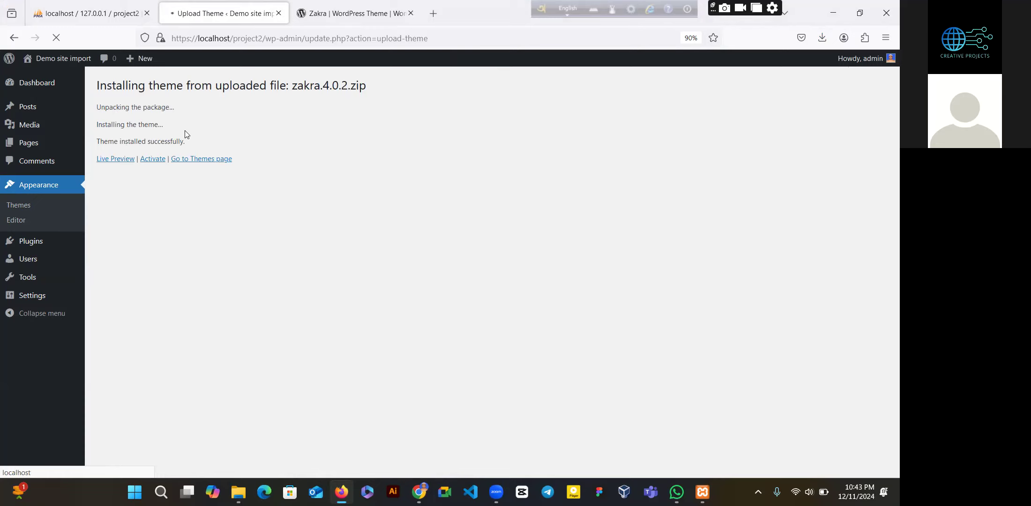
{"action": "left_click", "coordinate": [153, 159]}
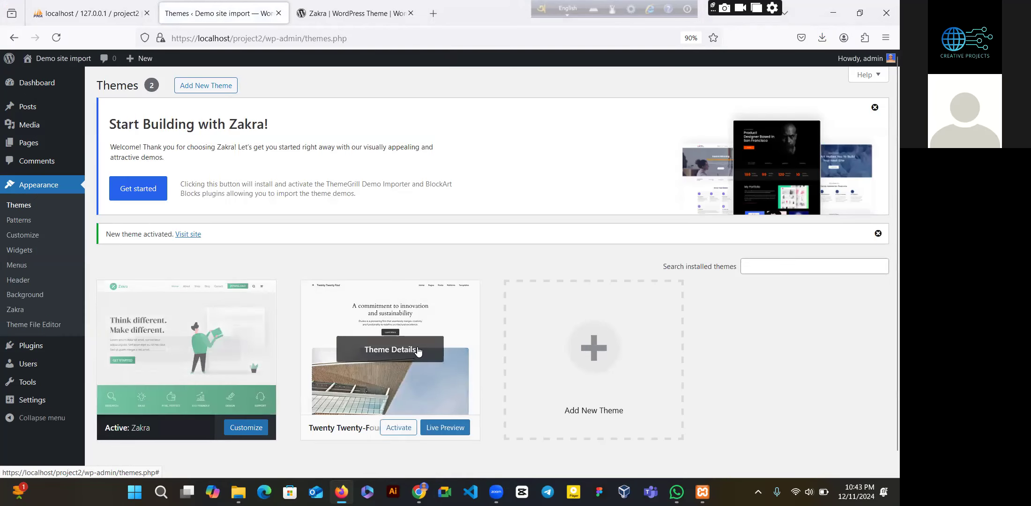
- Delete the Twenty Twenty-Four theme, then install Zakra's demo importer plugins via Get started
{"action": "left_click", "coordinate": [422, 397]}
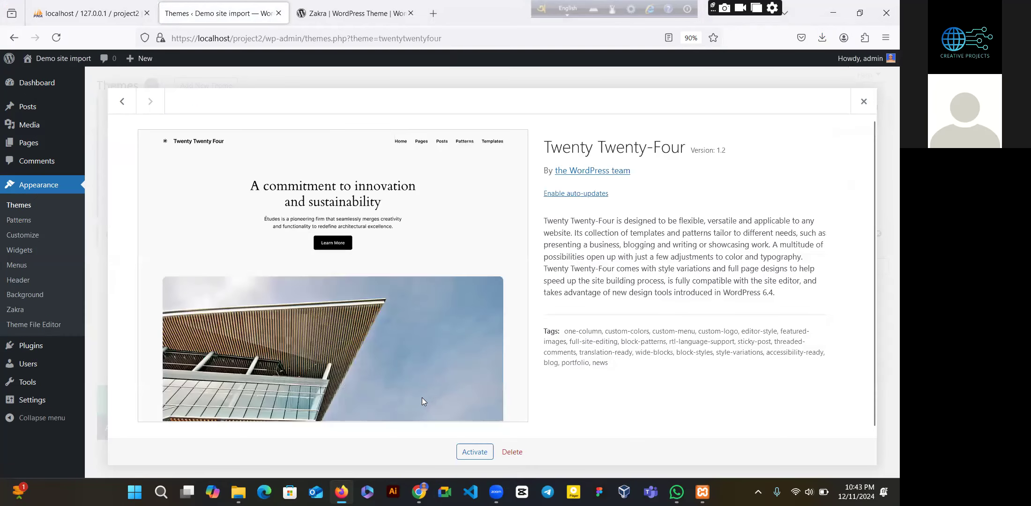
{"action": "left_click", "coordinate": [507, 452]}
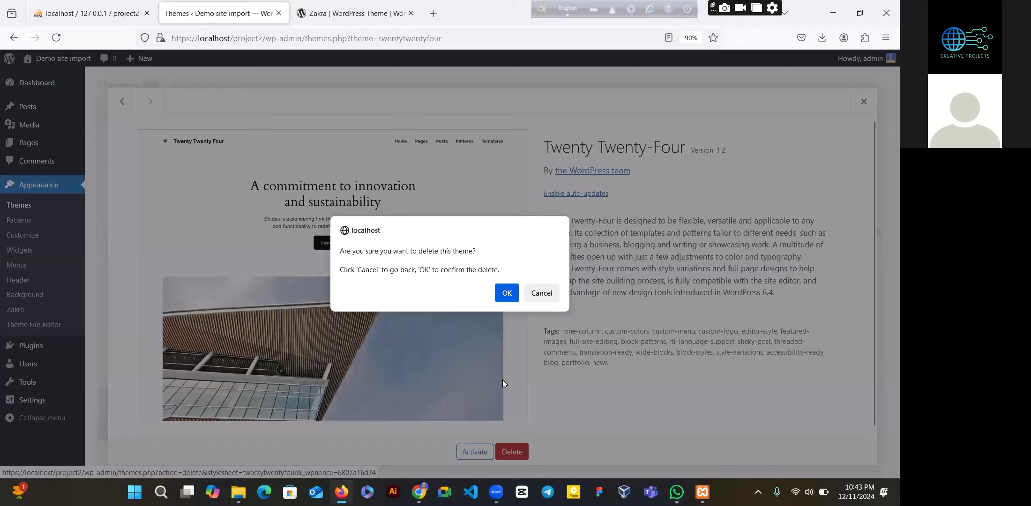
{"action": "left_click", "coordinate": [506, 294]}
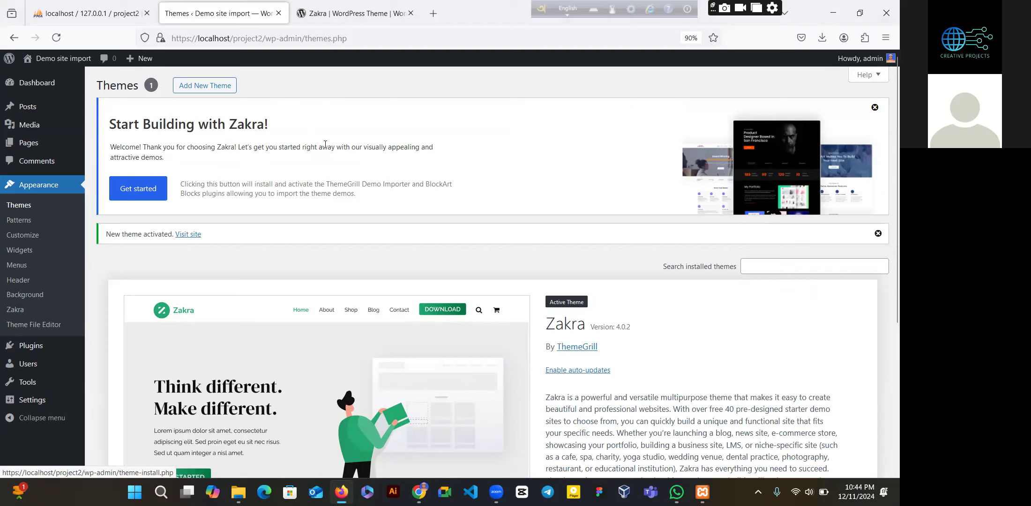
{"action": "left_click", "coordinate": [136, 192]}
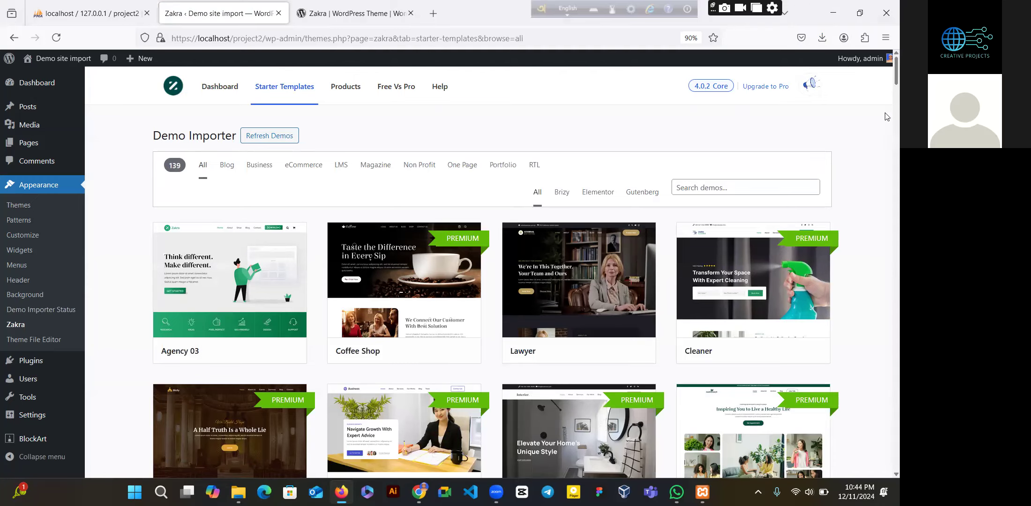
- Open the live site's front page in a new tab, view it, and return to the templates
{"action": "scroll", "coordinate": [887, 107], "scroll_direction": "down", "scroll_amount": 10}
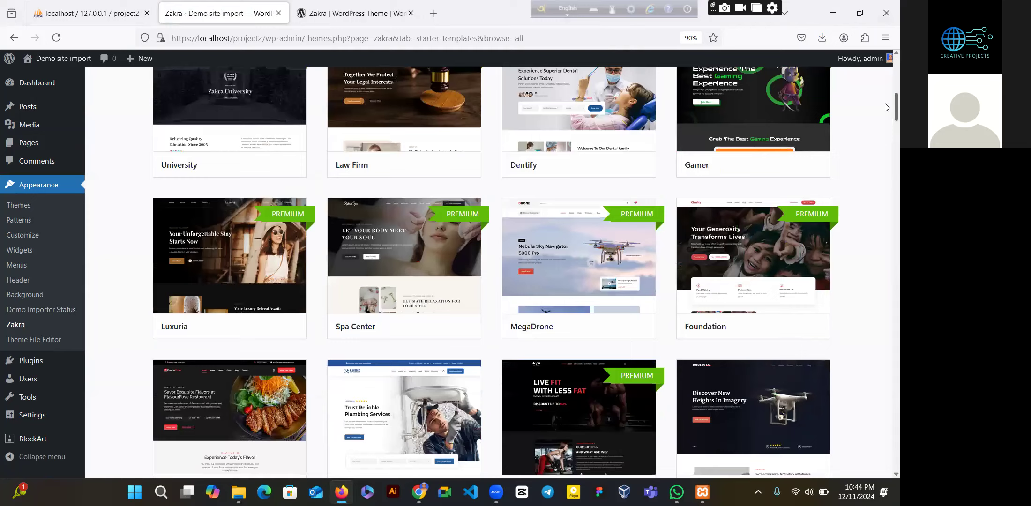
{"action": "scroll", "coordinate": [887, 71], "scroll_direction": "up", "scroll_amount": 10}
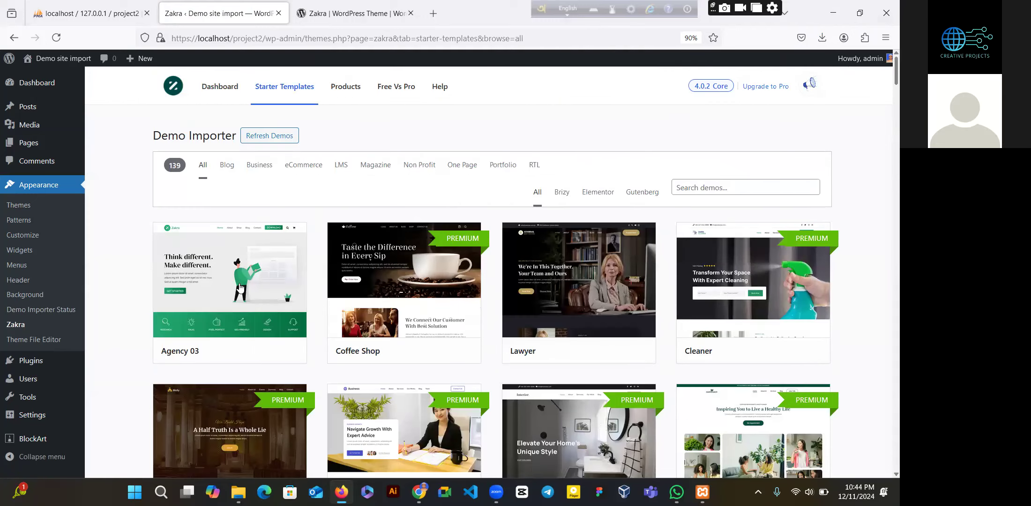
{"action": "right_click", "coordinate": [60, 64]}
{"action": "left_click", "coordinate": [92, 74]}
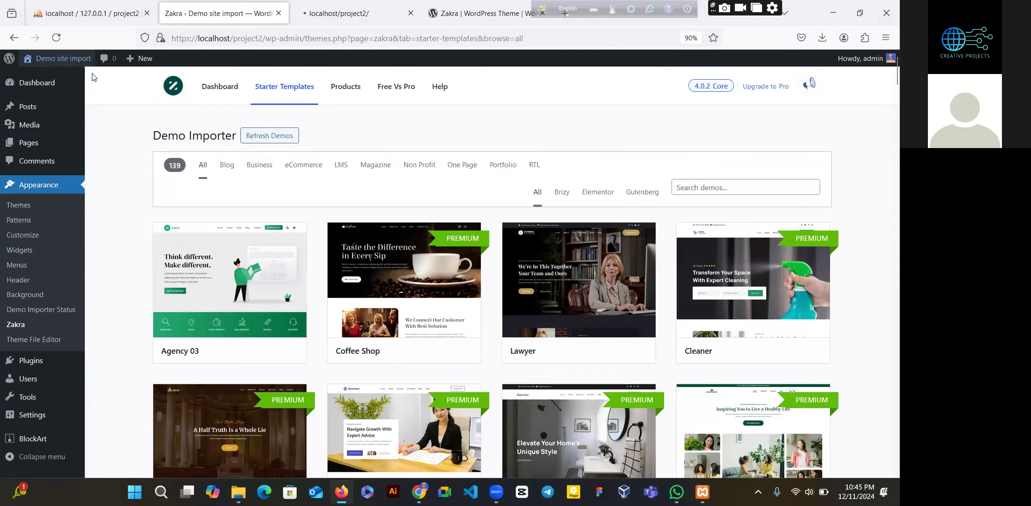
{"action": "key", "text": "ctrl+Tab"}
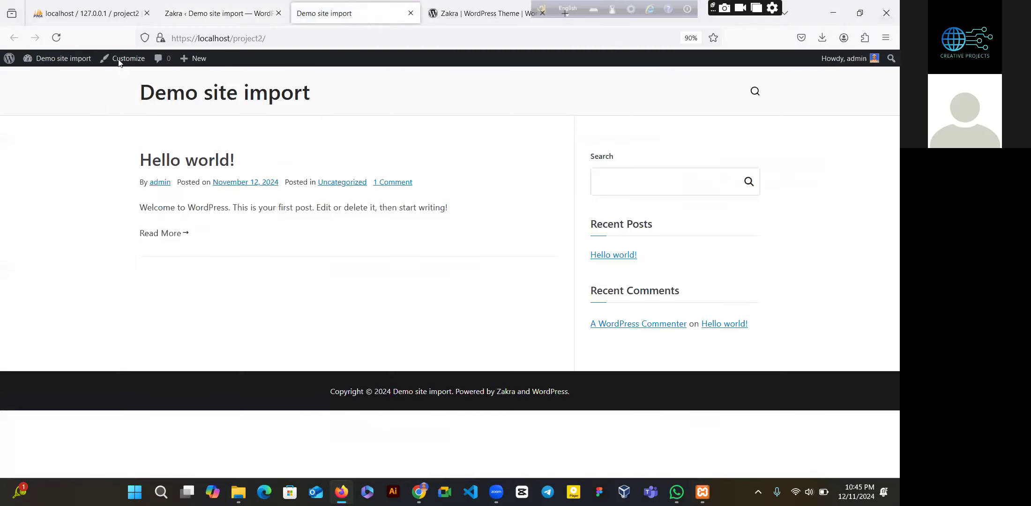
{"action": "key", "text": "ctrl+shift+Tab"}
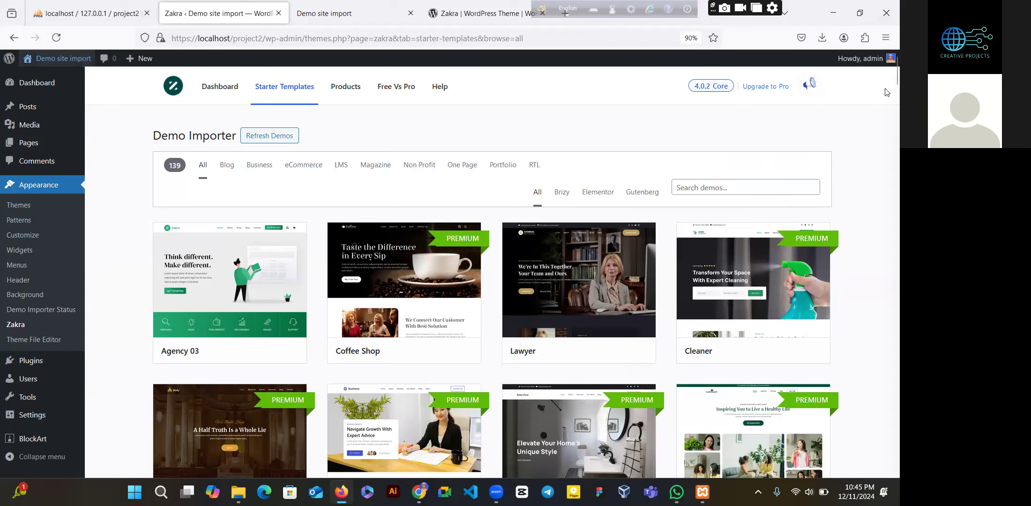
- Browse the starter templates grid down to demos like FlavourFuse, Plumber, Fitness and Drone
{"action": "scroll", "coordinate": [885, 89], "scroll_direction": "down", "scroll_amount": 5}
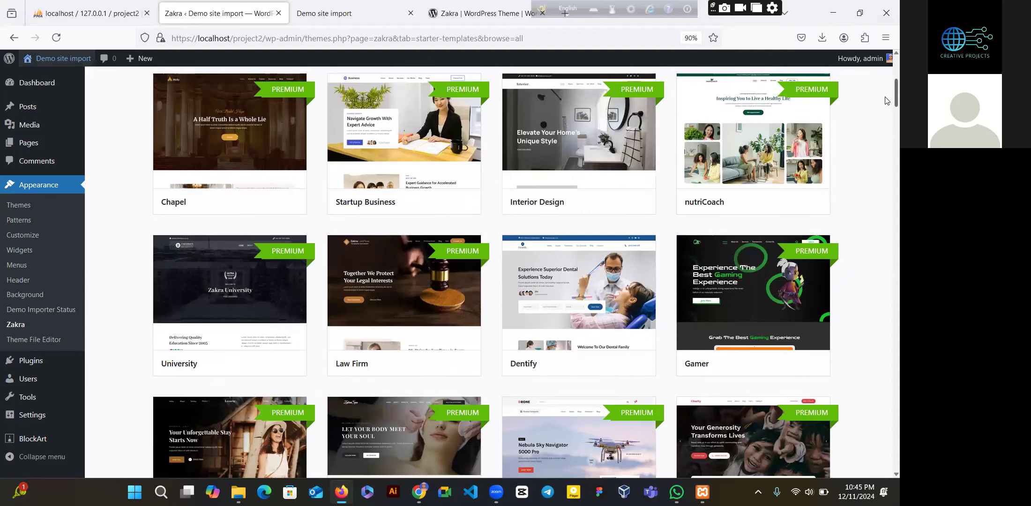
{"action": "scroll", "coordinate": [886, 97], "scroll_direction": "up", "scroll_amount": 1}
{"action": "scroll", "coordinate": [885, 103], "scroll_direction": "down", "scroll_amount": 3}
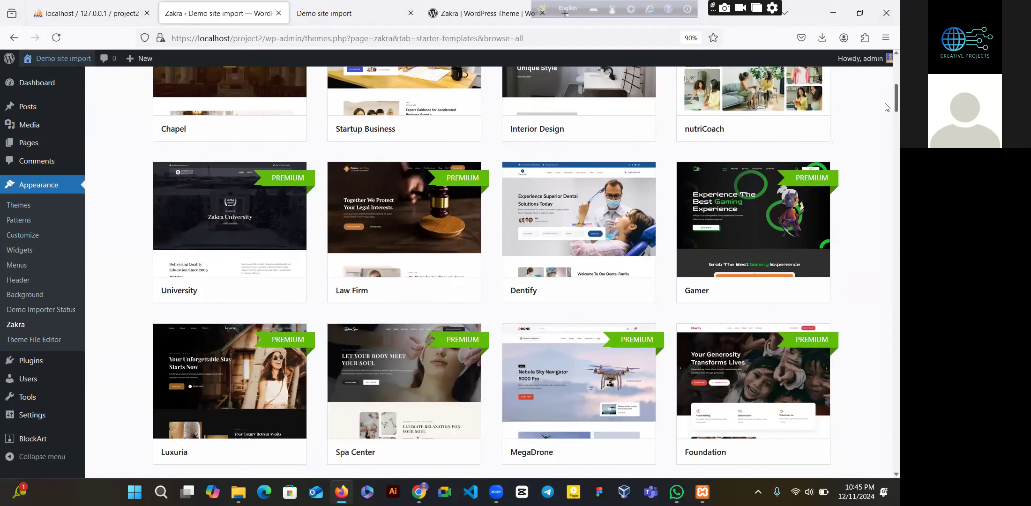
{"action": "scroll", "coordinate": [886, 113], "scroll_direction": "down", "scroll_amount": 4}
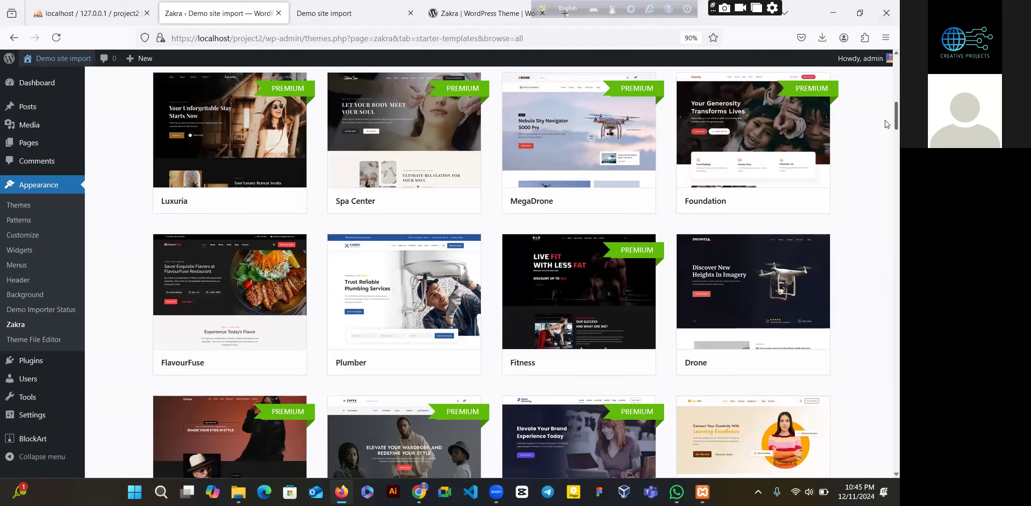
{"action": "scroll", "coordinate": [886, 128], "scroll_direction": "down", "scroll_amount": 1}
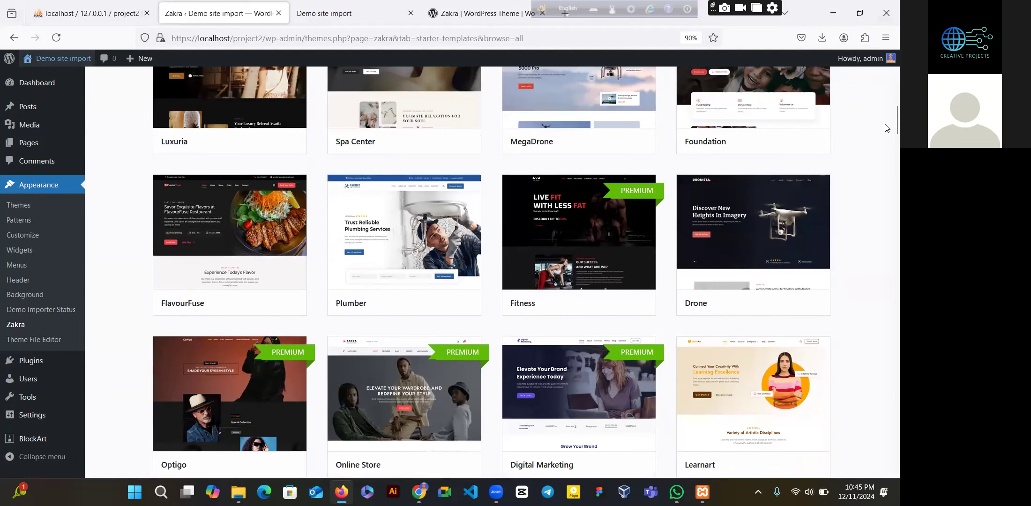
{"action": "mouse_move", "coordinate": [278, 302]}
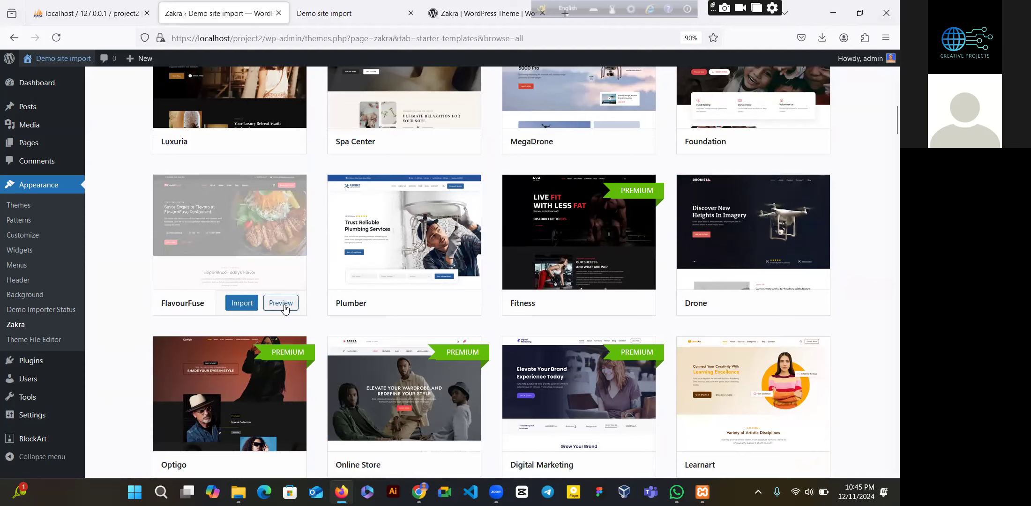
{"action": "right_click", "coordinate": [282, 306]}
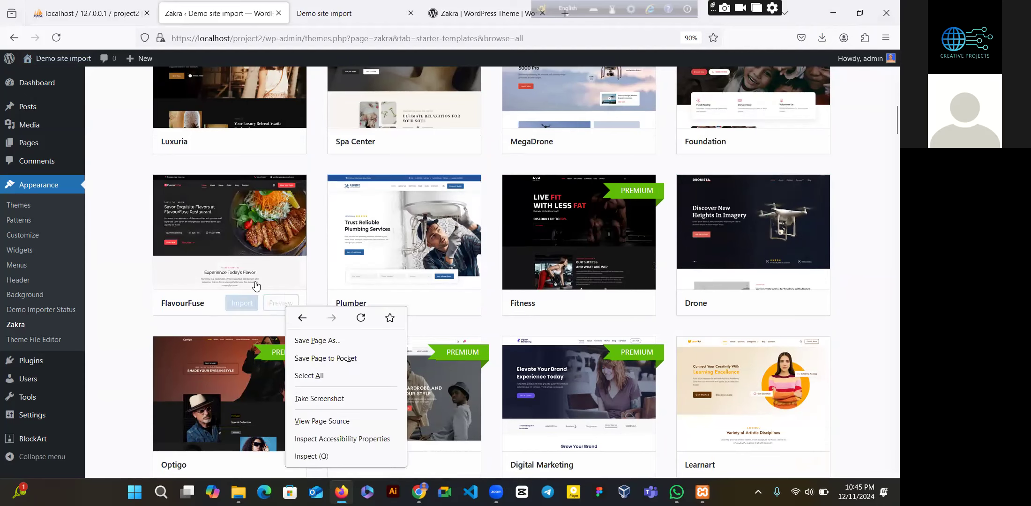
- Open the FlavourFuse demo preview and scroll through its homepage
{"action": "left_click", "coordinate": [280, 305]}
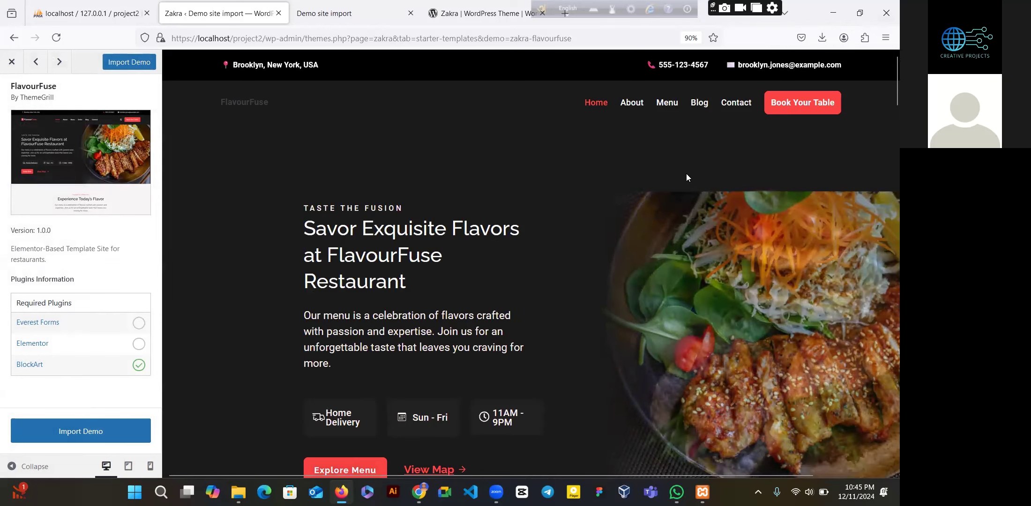
{"action": "scroll", "coordinate": [884, 110], "scroll_direction": "down", "scroll_amount": 5}
{"action": "scroll", "coordinate": [884, 63], "scroll_direction": "up", "scroll_amount": 5}
{"action": "scroll", "coordinate": [884, 66], "scroll_direction": "down", "scroll_amount": 1}
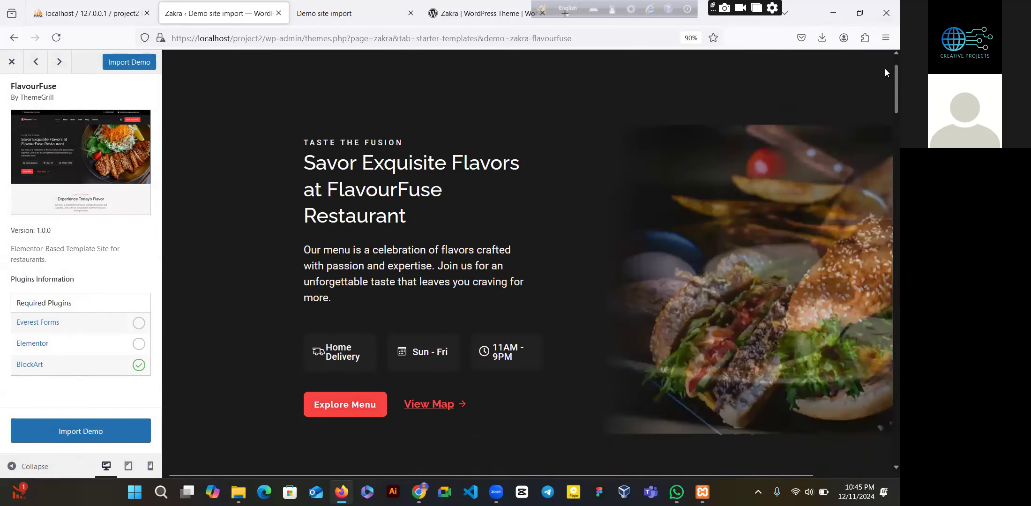
{"action": "scroll", "coordinate": [884, 70], "scroll_direction": "down", "scroll_amount": 2}
{"action": "scroll", "coordinate": [885, 75], "scroll_direction": "down", "scroll_amount": 1}
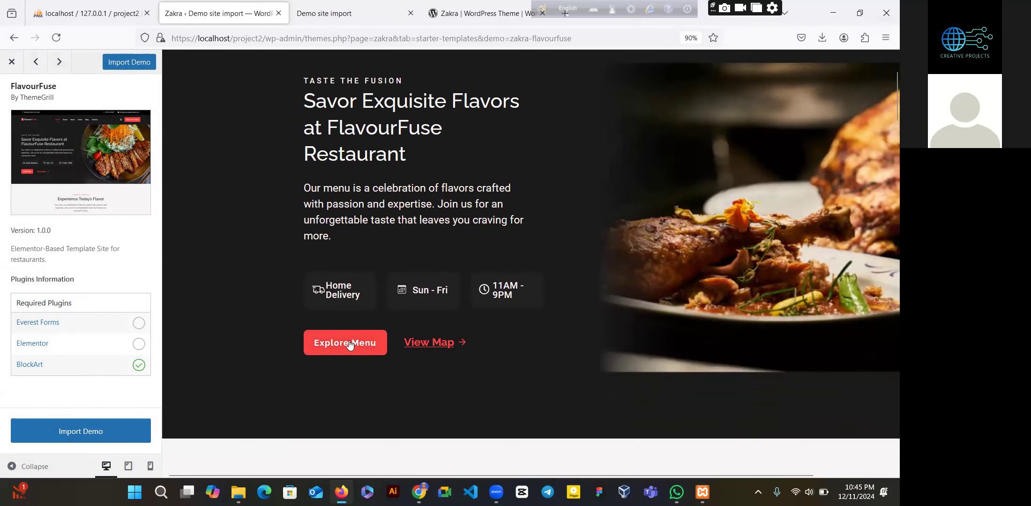
- Browse the FlavourFuse Menu page, then return to its Home page
{"action": "left_click", "coordinate": [349, 344]}
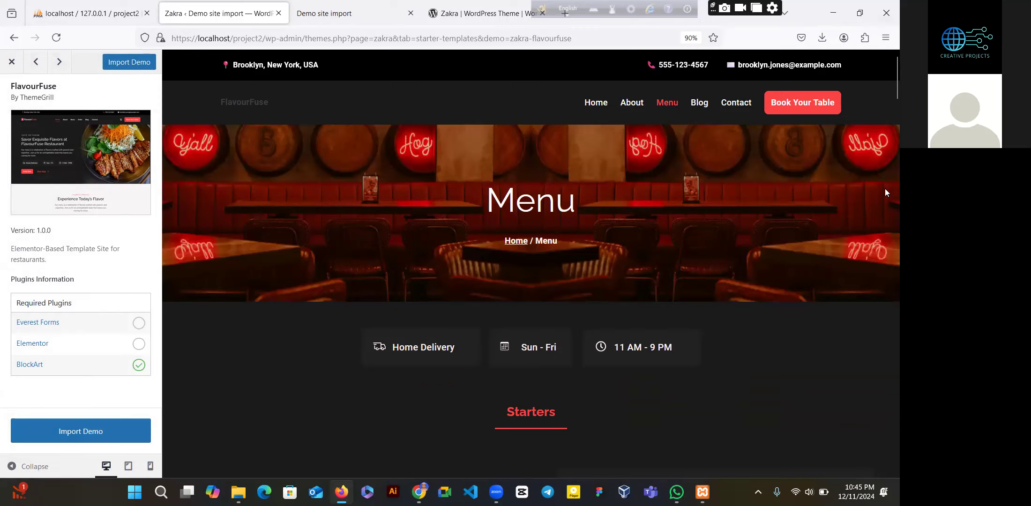
{"action": "scroll", "coordinate": [885, 192], "scroll_direction": "down", "scroll_amount": 10}
{"action": "scroll", "coordinate": [885, 193], "scroll_direction": "down", "scroll_amount": 5}
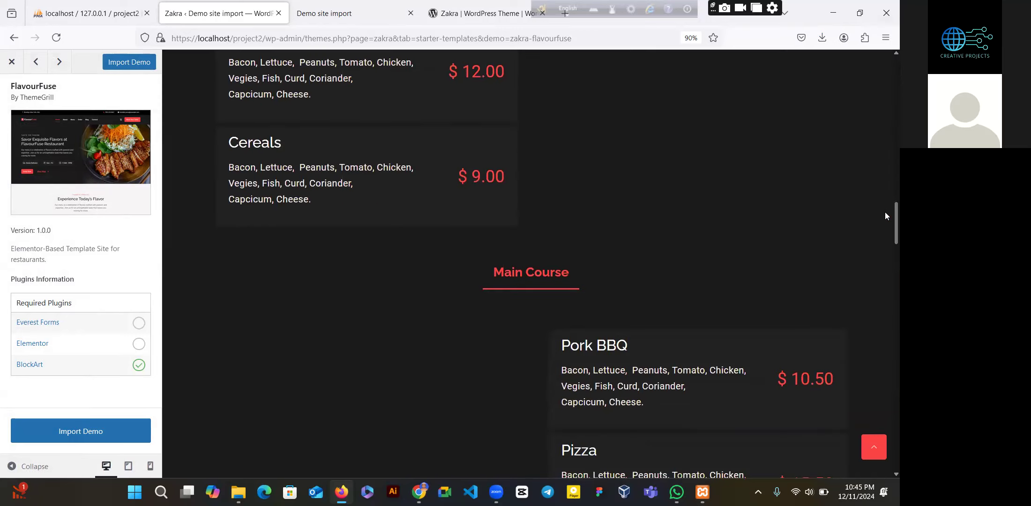
{"action": "left_click_drag", "start_coordinate": [885, 219], "coordinate": [881, 9]}
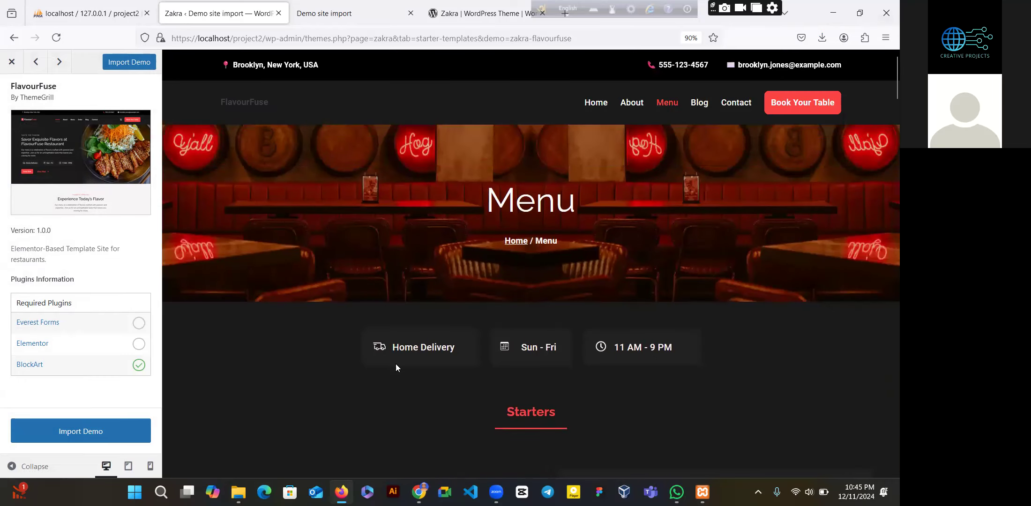
{"action": "left_click", "coordinate": [594, 103]}
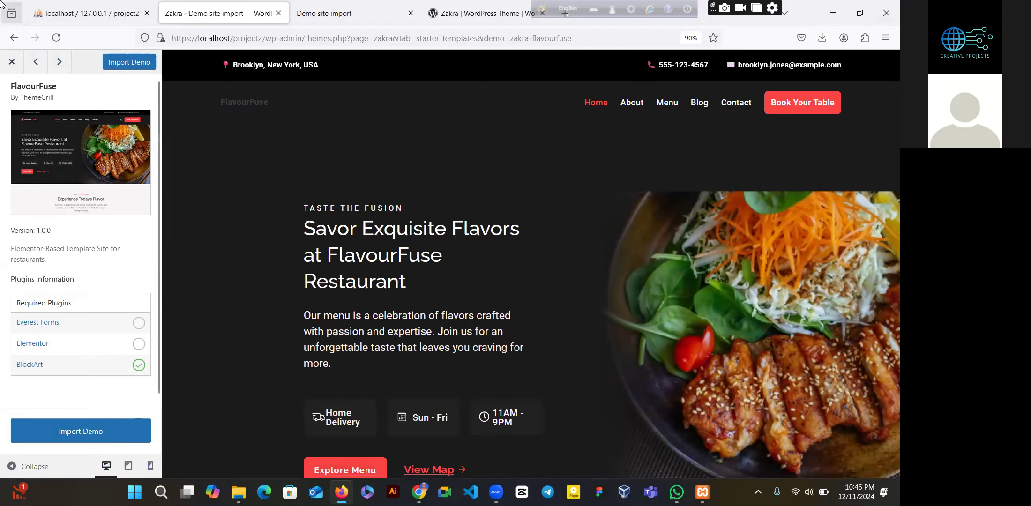
- Close the FlavourFuse preview and preview the Drone starter template instead
{"action": "left_click", "coordinate": [12, 63]}
{"action": "mouse_move", "coordinate": [426, 101]}
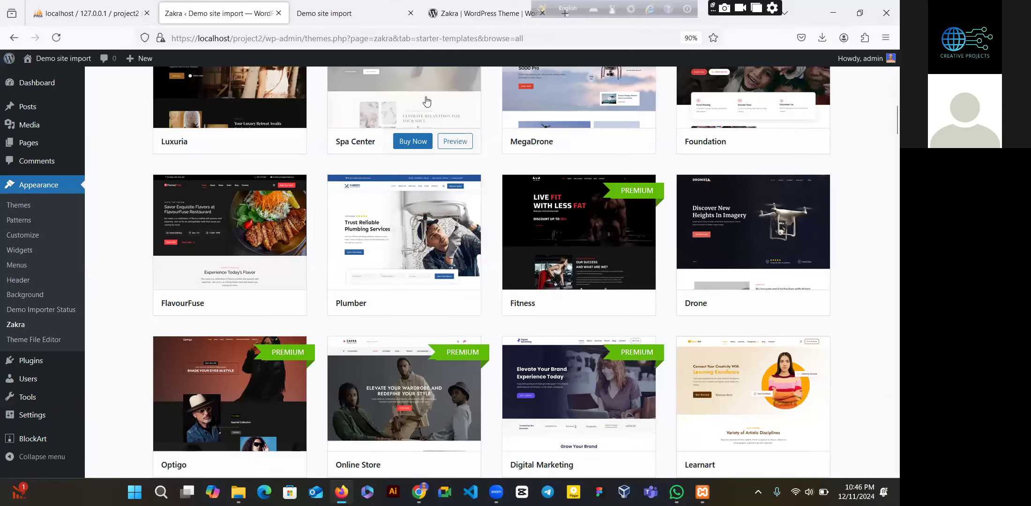
{"action": "mouse_move", "coordinate": [759, 233]}
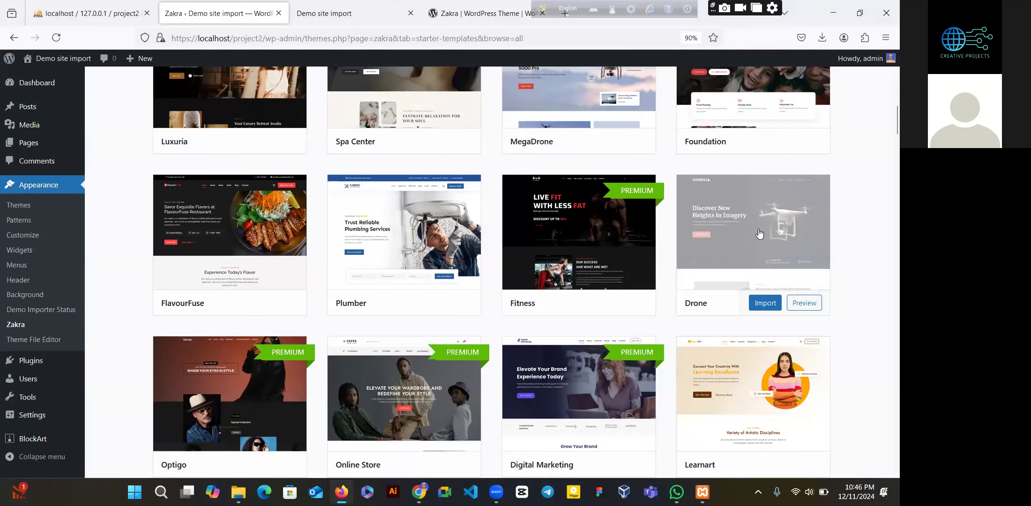
{"action": "left_click", "coordinate": [803, 303]}
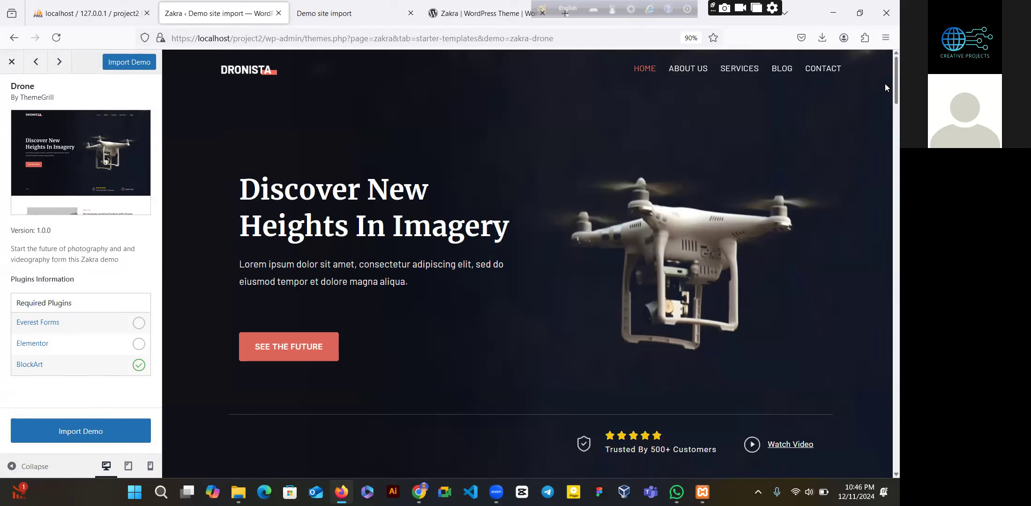
- Scroll through the Dronista homepage preview, then close it to return to the Starter Templates gallery
{"action": "scroll", "coordinate": [884, 103], "scroll_direction": "down", "scroll_amount": 5}
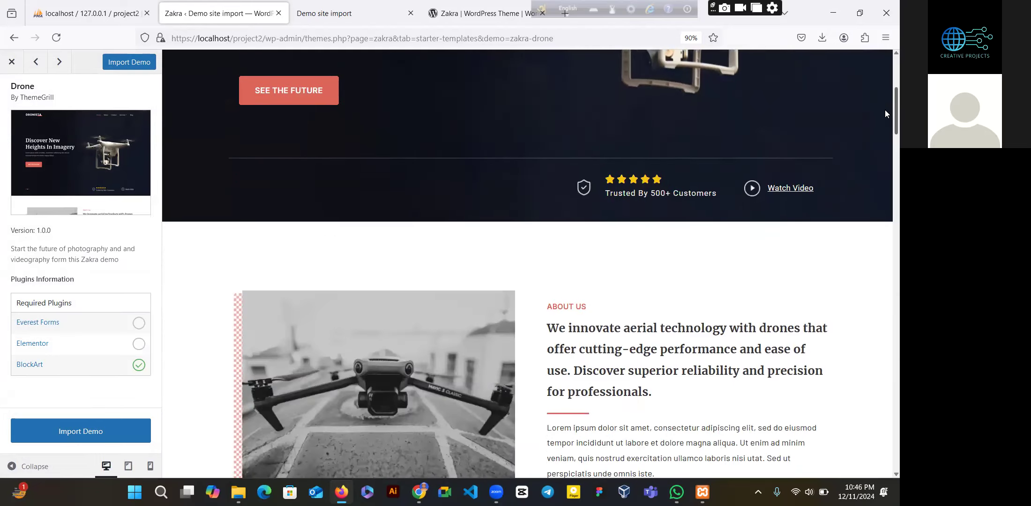
{"action": "scroll", "coordinate": [884, 93], "scroll_direction": "up", "scroll_amount": 5}
{"action": "scroll", "coordinate": [884, 118], "scroll_direction": "down", "scroll_amount": 10}
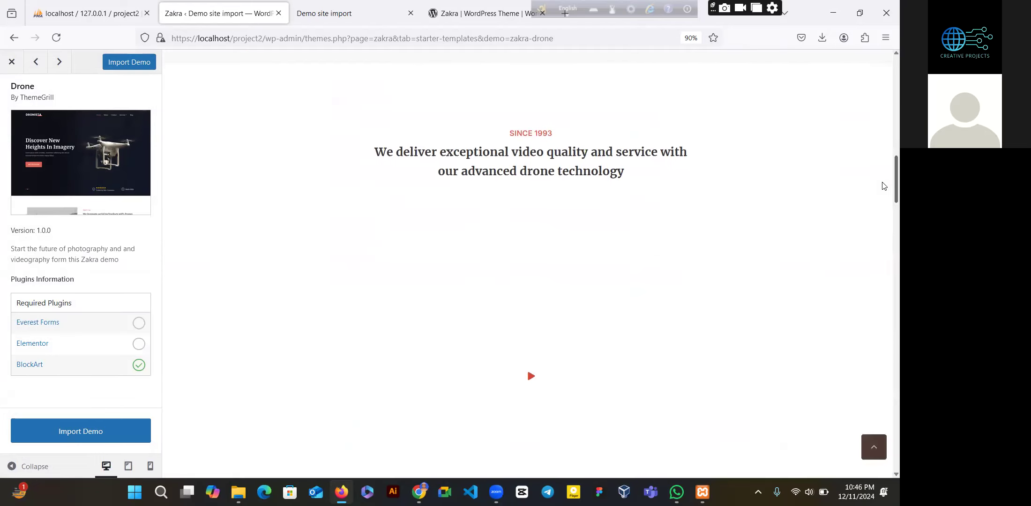
{"action": "left_click_drag", "start_coordinate": [887, 149], "coordinate": [885, 47]}
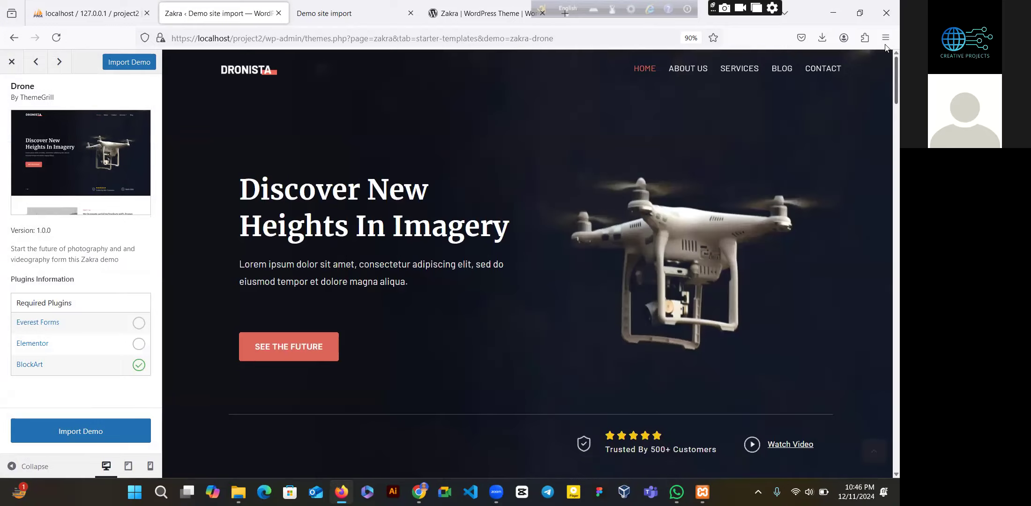
{"action": "scroll", "coordinate": [884, 152], "scroll_direction": "down", "scroll_amount": 20}
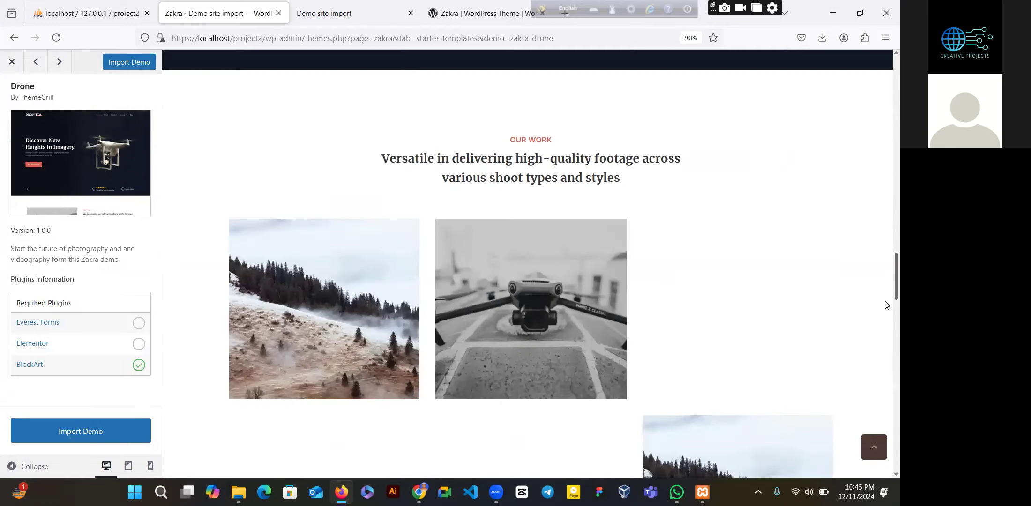
{"action": "scroll", "coordinate": [887, 346], "scroll_direction": "down", "scroll_amount": 10}
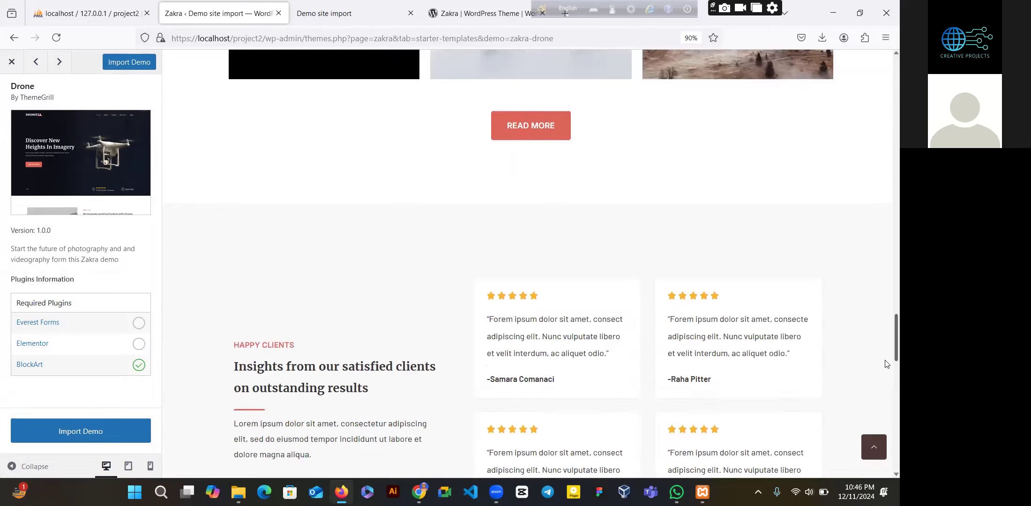
{"action": "scroll", "coordinate": [887, 415], "scroll_direction": "down", "scroll_amount": 15}
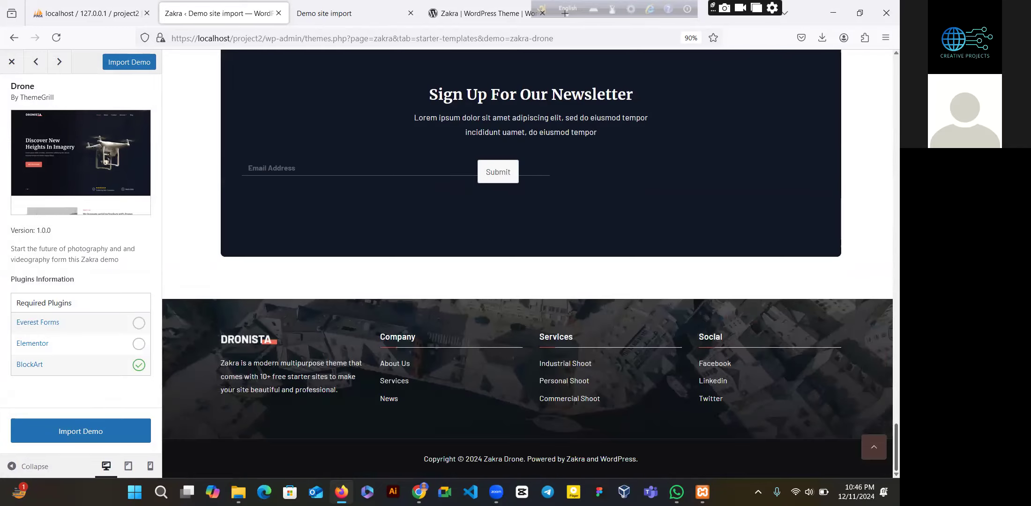
{"action": "scroll", "coordinate": [884, 467], "scroll_direction": "up", "scroll_amount": 20}
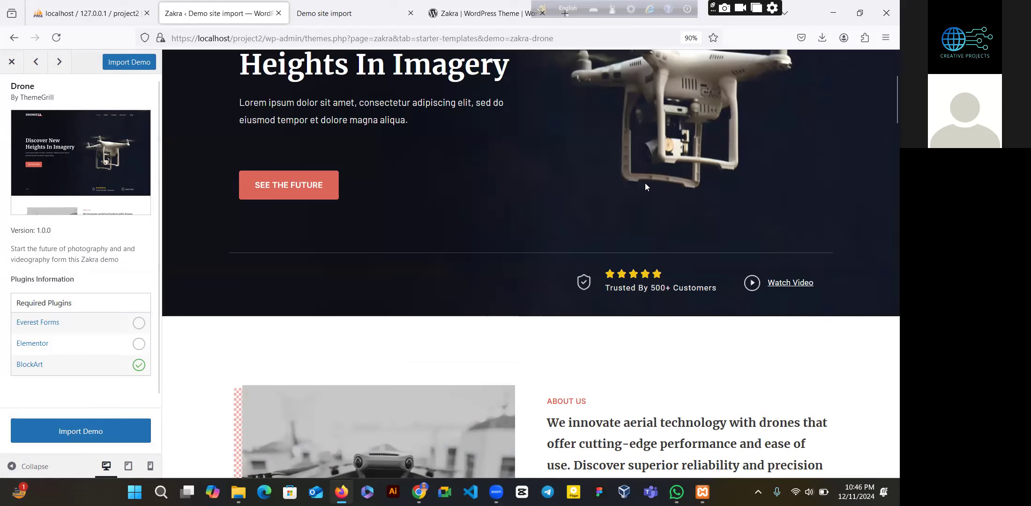
{"action": "left_click", "coordinate": [11, 61]}
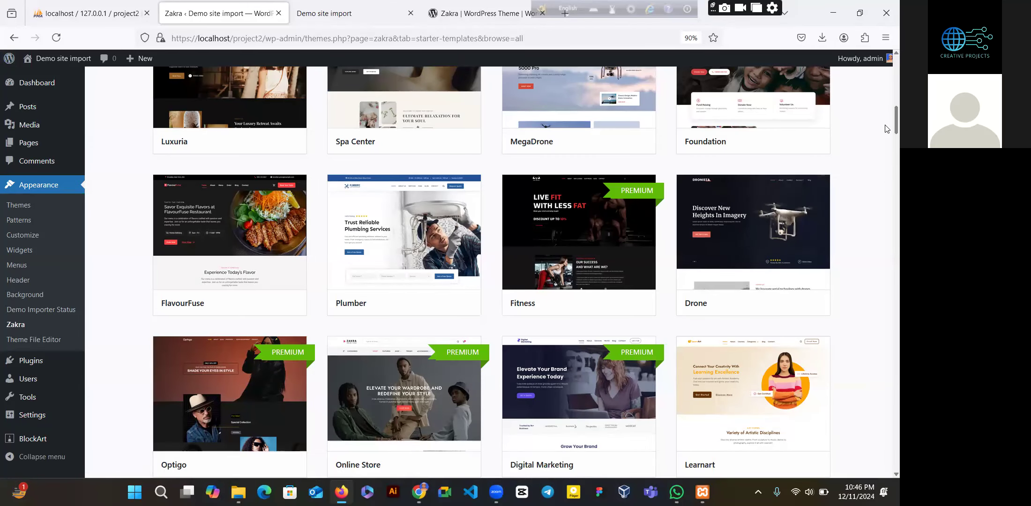
{"action": "scroll", "coordinate": [885, 129], "scroll_direction": "down", "scroll_amount": 2}
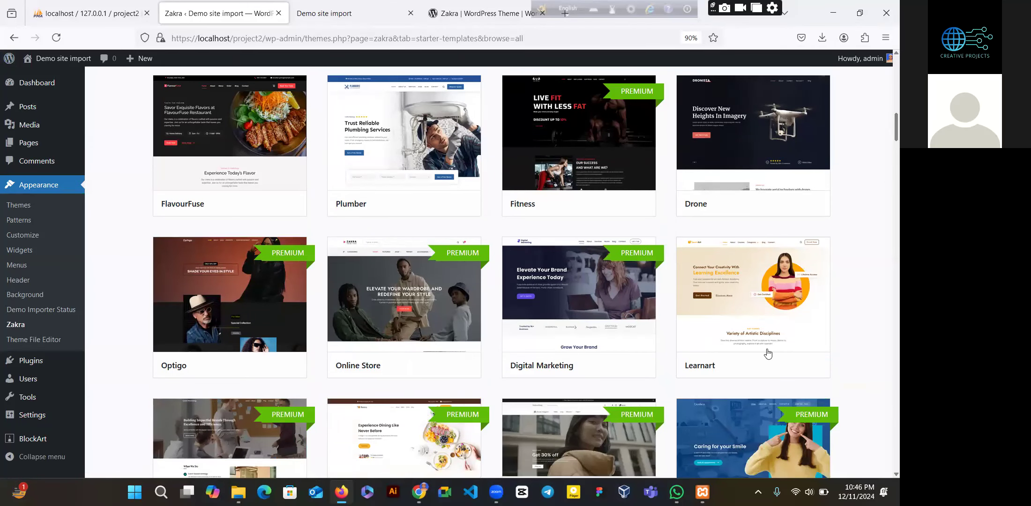
{"action": "left_click", "coordinate": [799, 360]}
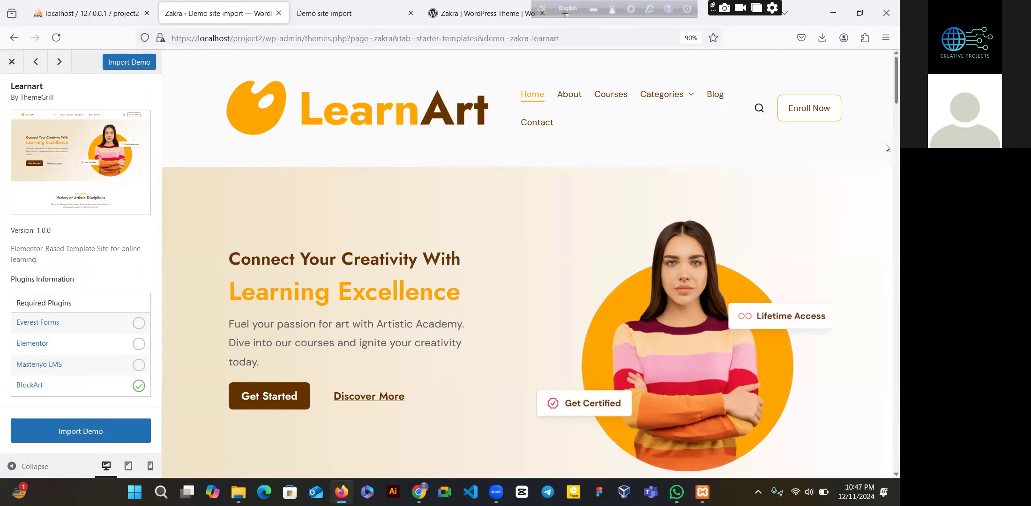
{"action": "scroll", "coordinate": [886, 147], "scroll_direction": "down", "scroll_amount": 5}
{"action": "scroll", "coordinate": [885, 168], "scroll_direction": "down", "scroll_amount": 3}
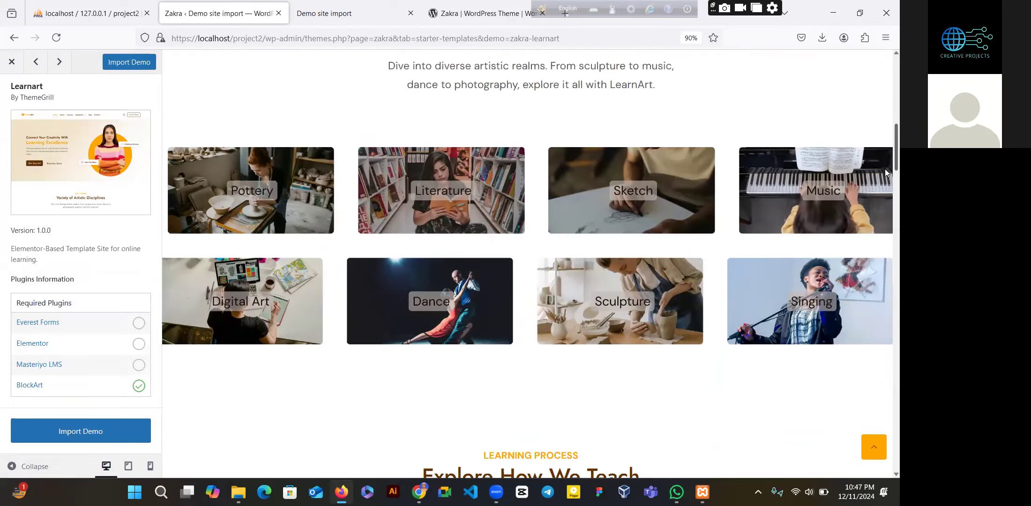
{"action": "scroll", "coordinate": [885, 172], "scroll_direction": "down", "scroll_amount": 10}
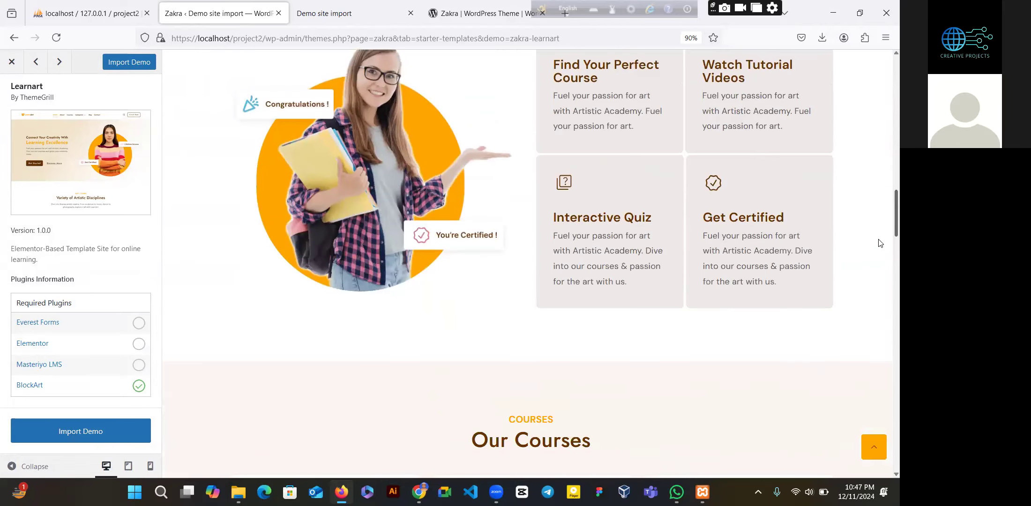
{"action": "scroll", "coordinate": [880, 243], "scroll_direction": "down", "scroll_amount": 10}
{"action": "left_click_drag", "start_coordinate": [885, 284], "coordinate": [885, 280]}
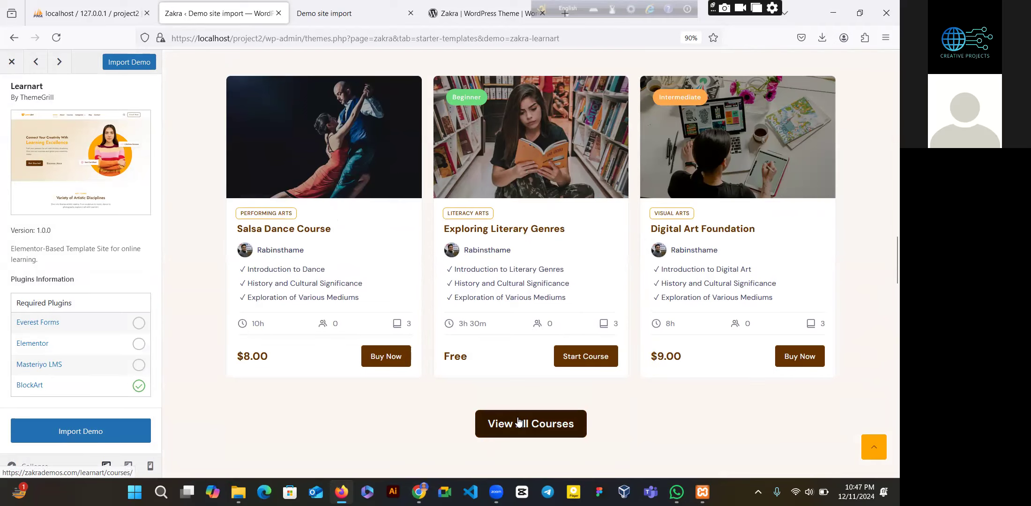
{"action": "scroll", "coordinate": [887, 302], "scroll_direction": "down", "scroll_amount": 5}
{"action": "scroll", "coordinate": [887, 302], "scroll_direction": "down", "scroll_amount": 10}
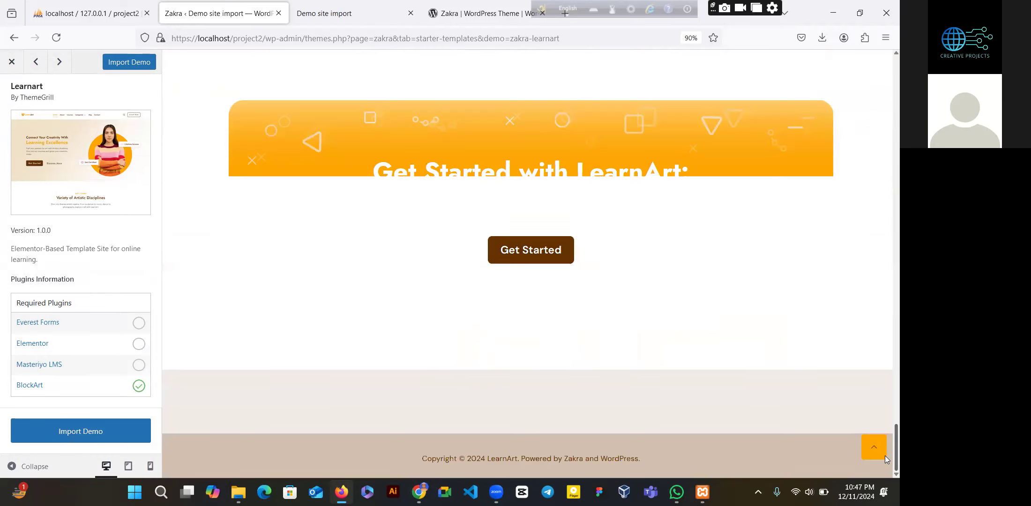
{"action": "left_click", "coordinate": [884, 457]}
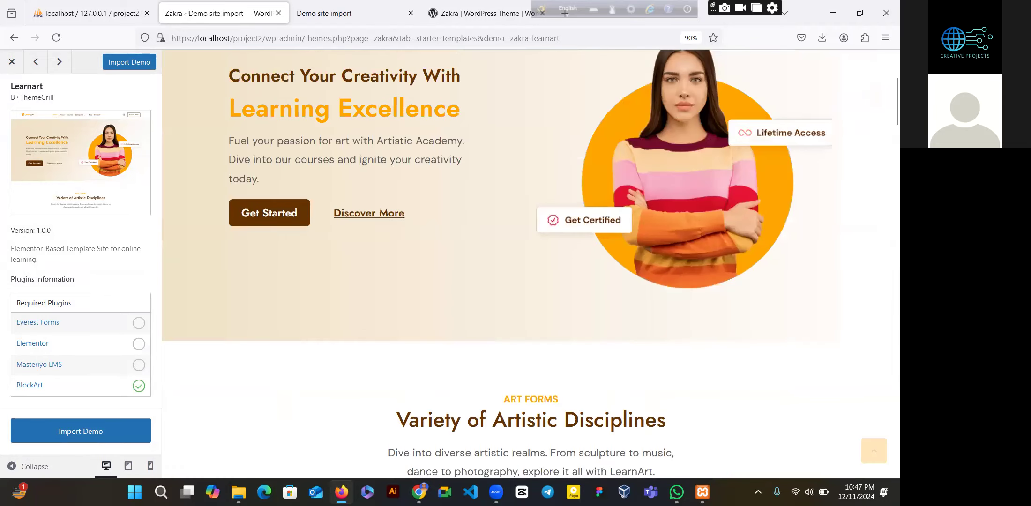
{"action": "left_click", "coordinate": [11, 69]}
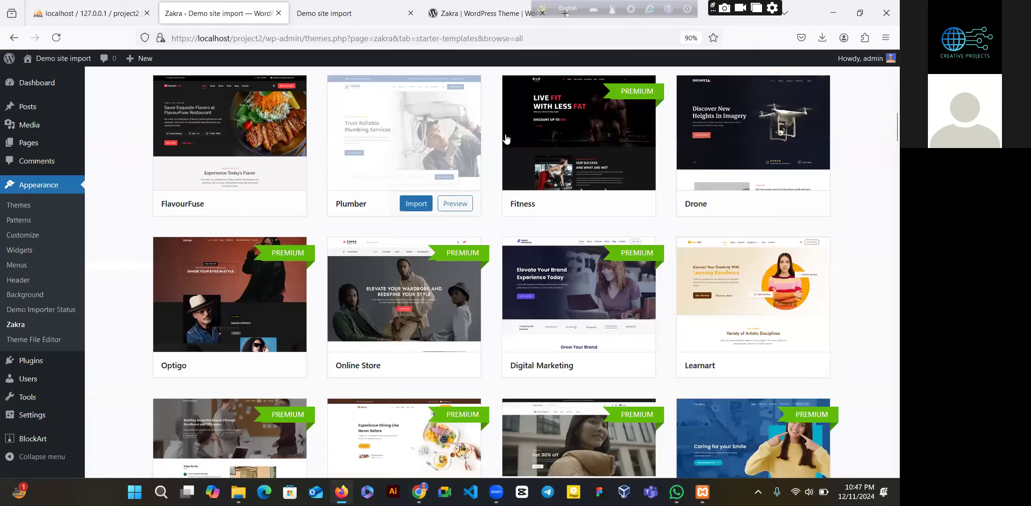
- Filter the Starter Templates gallery to the Portfolio category, leaving 6 demos
{"action": "scroll", "coordinate": [887, 219], "scroll_direction": "down", "scroll_amount": 7}
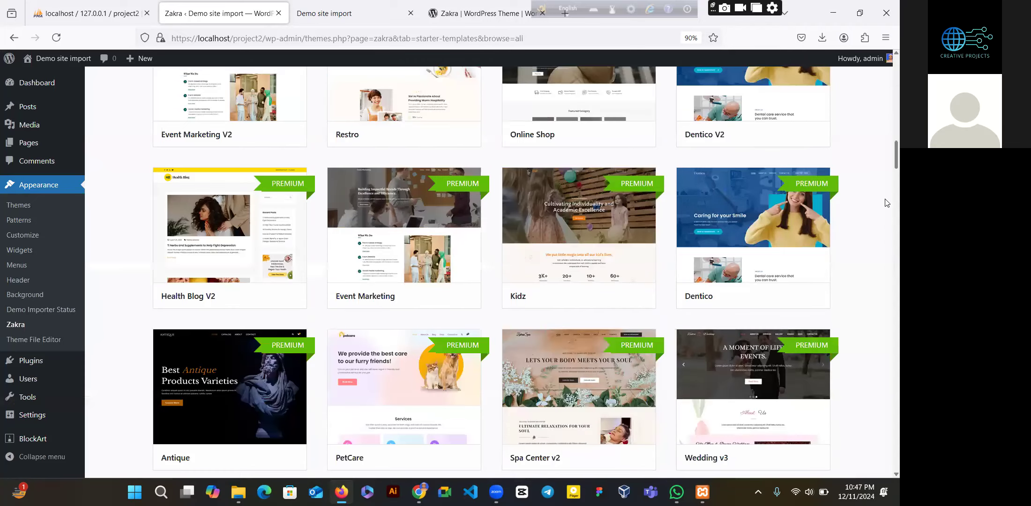
{"action": "scroll", "coordinate": [885, 185], "scroll_direction": "down", "scroll_amount": 8}
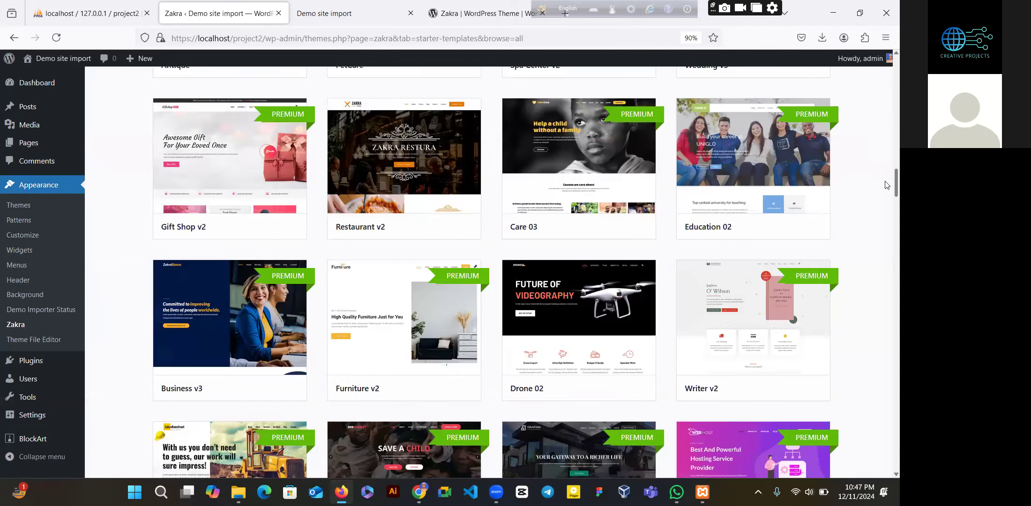
{"action": "scroll", "coordinate": [886, 56], "scroll_direction": "up", "scroll_amount": 15}
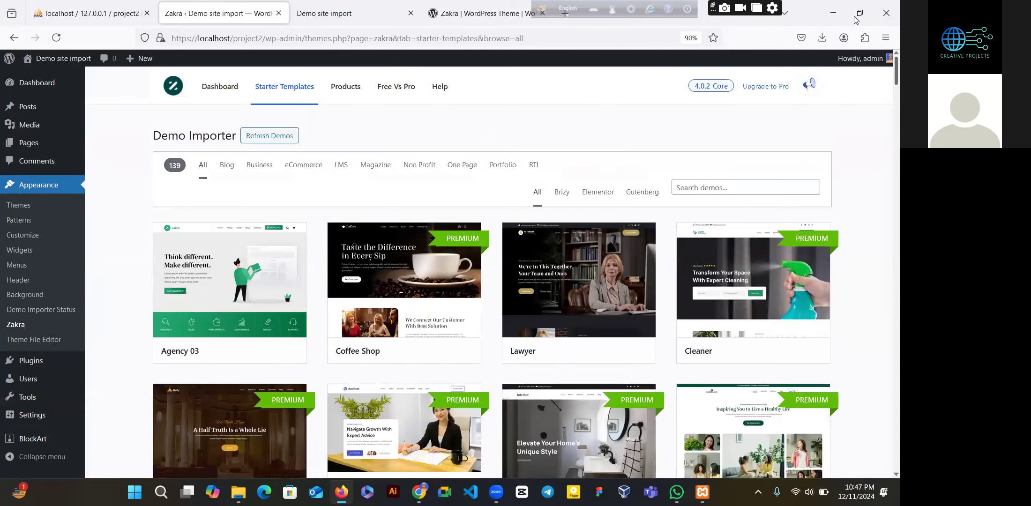
{"action": "left_click", "coordinate": [745, 187]}
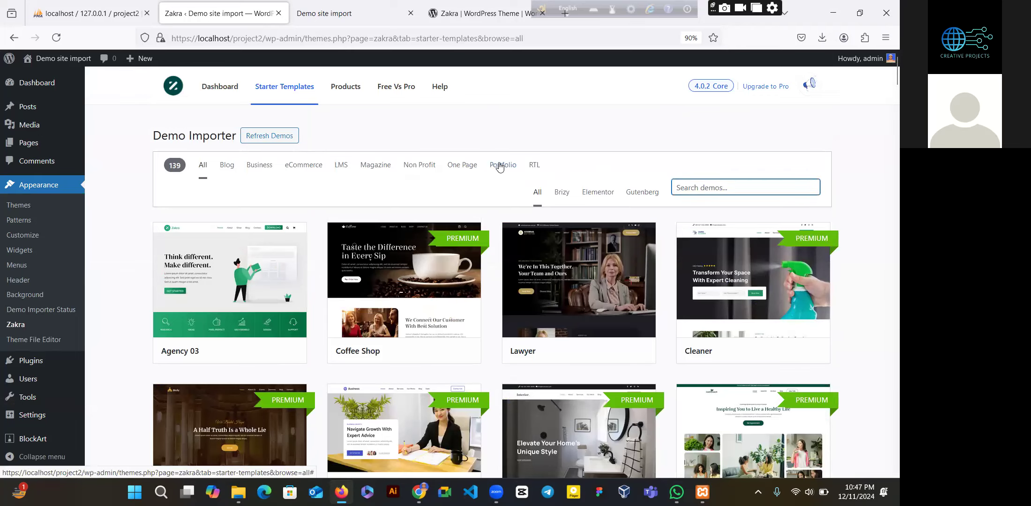
{"action": "left_click", "coordinate": [499, 168]}
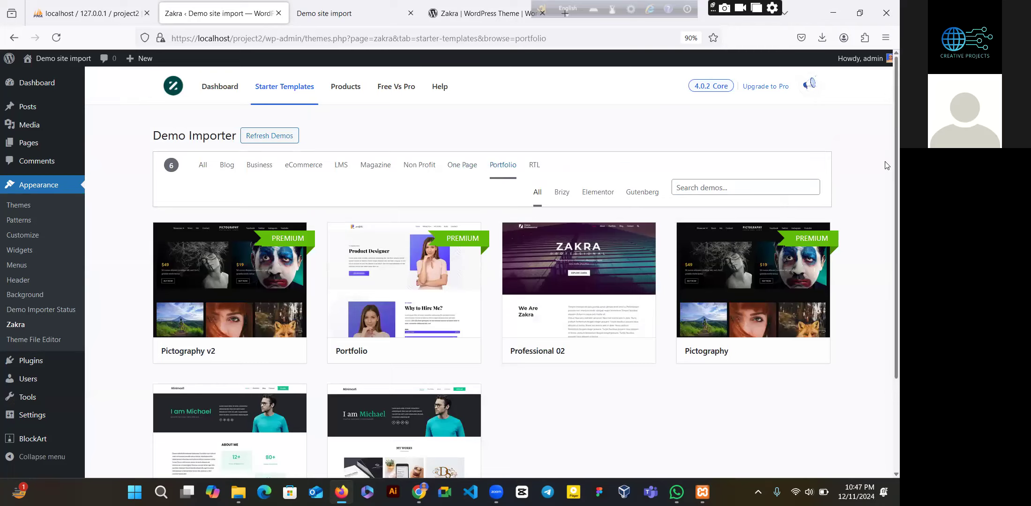
{"action": "scroll", "coordinate": [886, 171], "scroll_direction": "down", "scroll_amount": 3}
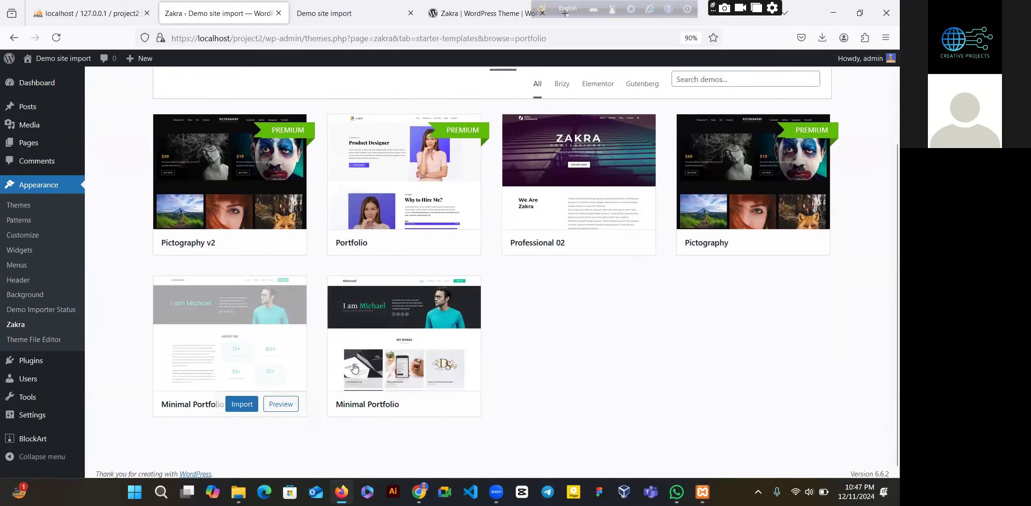
- Preview the Minimal Portfolio template, look it over, and close it
{"action": "left_click", "coordinate": [445, 404]}
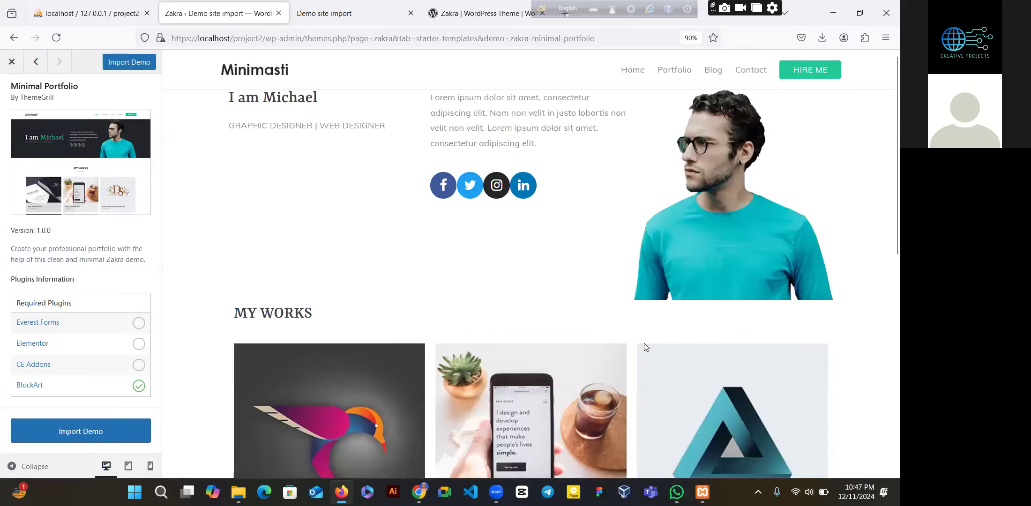
{"action": "scroll", "coordinate": [886, 183], "scroll_direction": "down", "scroll_amount": 3}
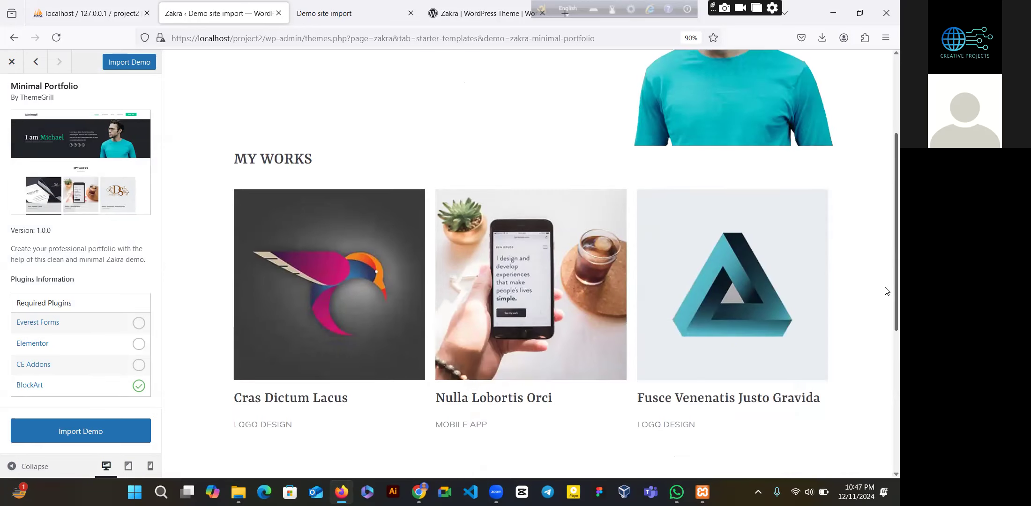
{"action": "scroll", "coordinate": [886, 183], "scroll_direction": "up", "scroll_amount": 2}
{"action": "scroll", "coordinate": [885, 281], "scroll_direction": "down", "scroll_amount": 8}
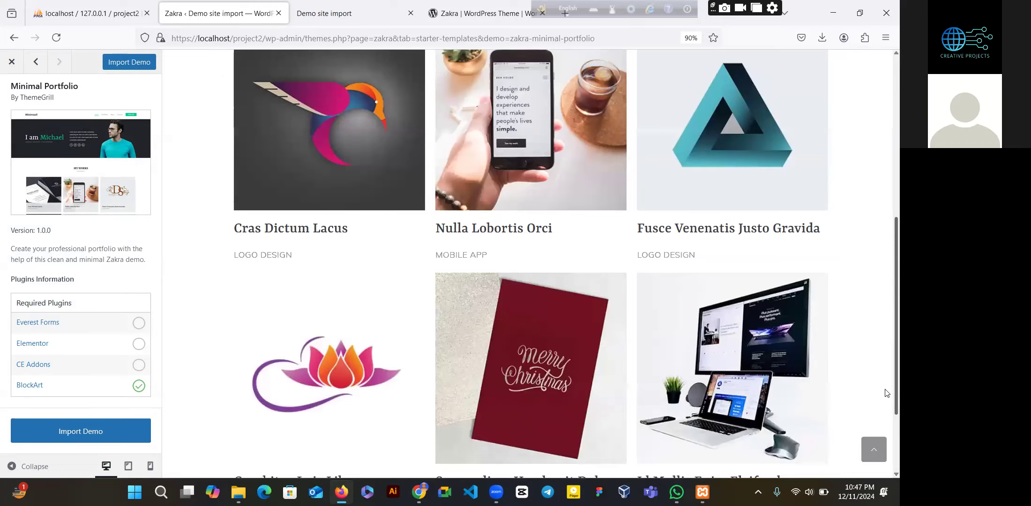
{"action": "left_click", "coordinate": [883, 445]}
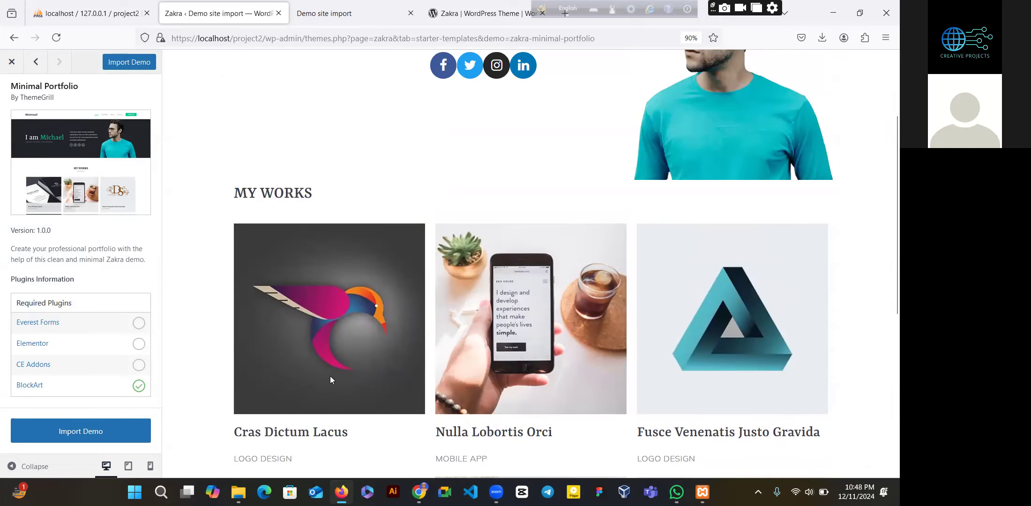
{"action": "left_click", "coordinate": [18, 75]}
- Preview Minimal Portfolio 02 and start its demo import
{"action": "left_click", "coordinate": [281, 404]}
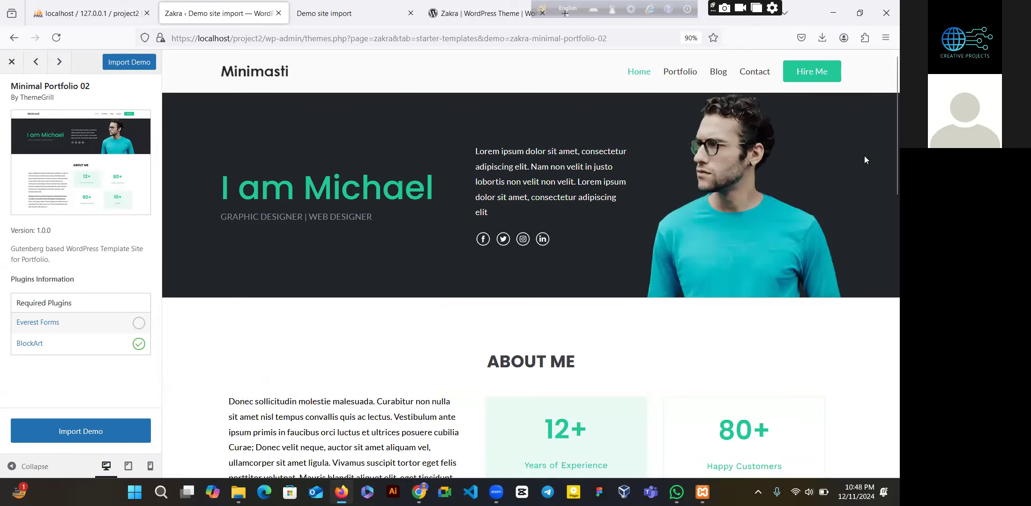
{"action": "scroll", "coordinate": [884, 217], "scroll_direction": "down", "scroll_amount": 10}
{"action": "scroll", "coordinate": [886, 373], "scroll_direction": "down", "scroll_amount": 5}
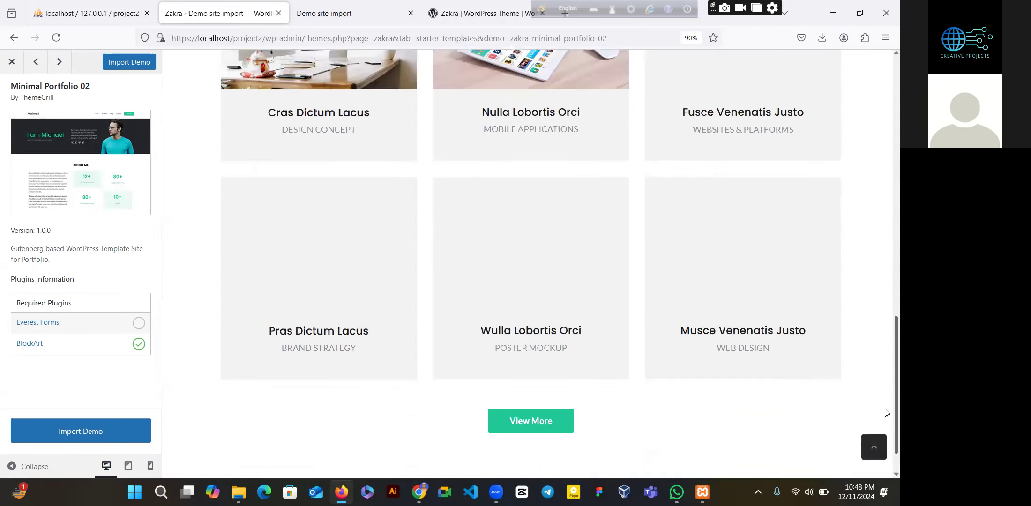
{"action": "scroll", "coordinate": [886, 280], "scroll_direction": "up", "scroll_amount": 15}
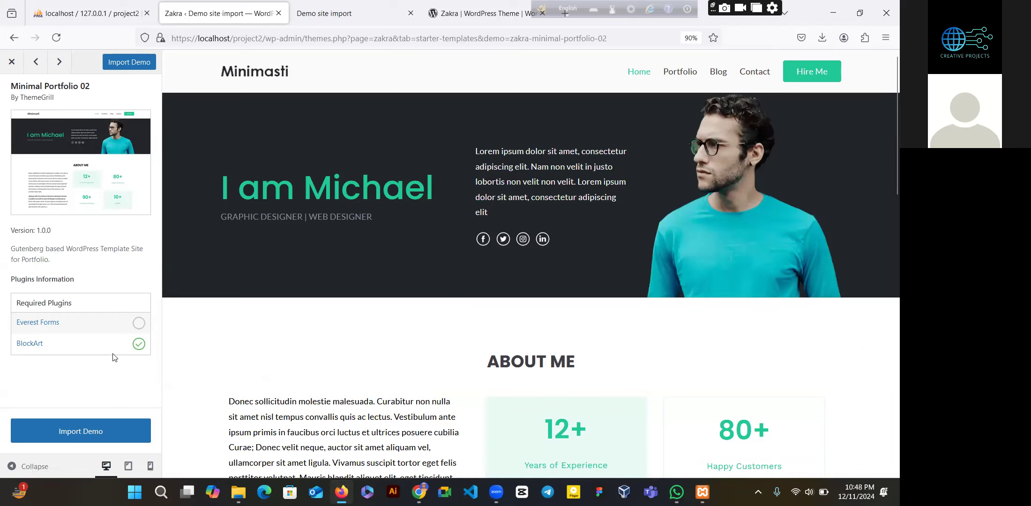
{"action": "left_click", "coordinate": [78, 428]}
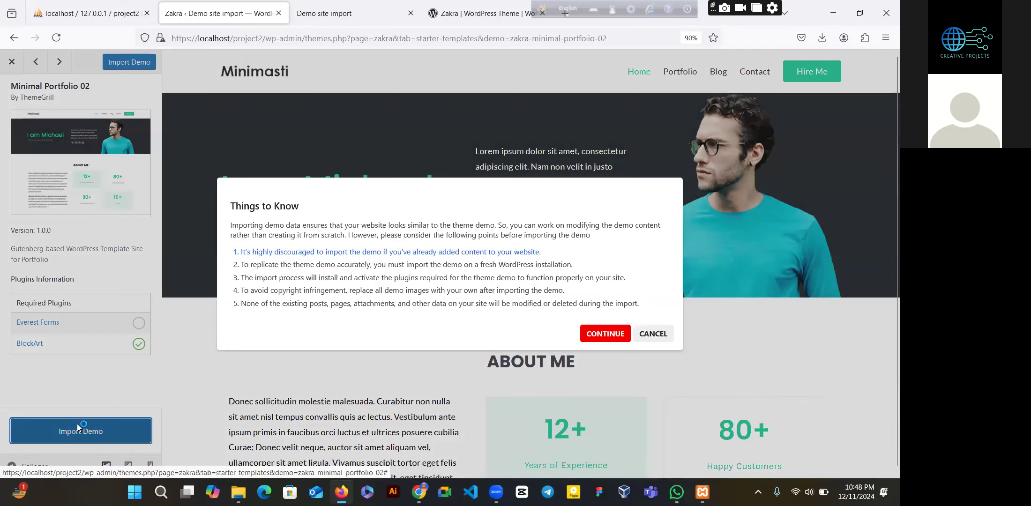
- Confirm the Things to Know notice and run the import, installing Everest Forms and BlockArt
{"action": "left_click", "coordinate": [590, 334]}
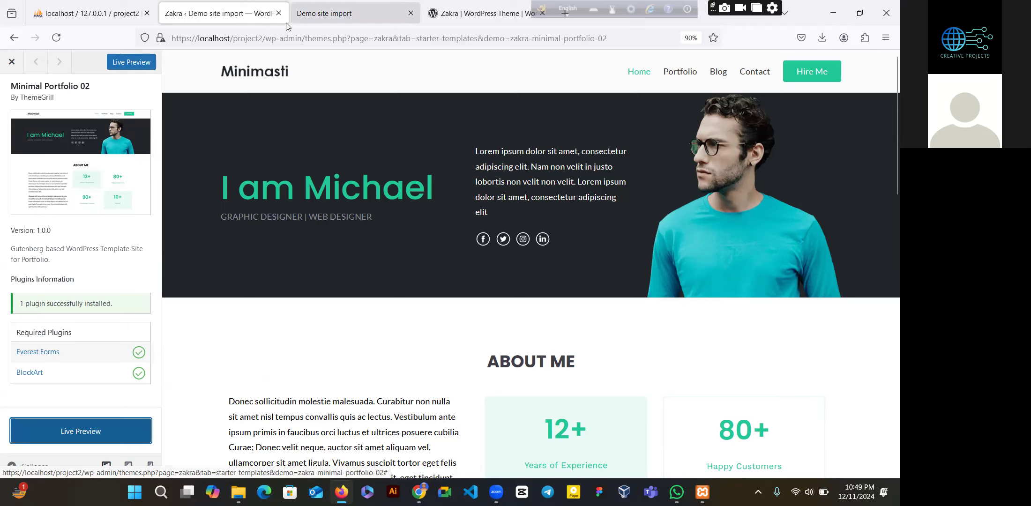
- Reload the site front end and visit its Portfolio and Blog pages
{"action": "left_click", "coordinate": [328, 14]}
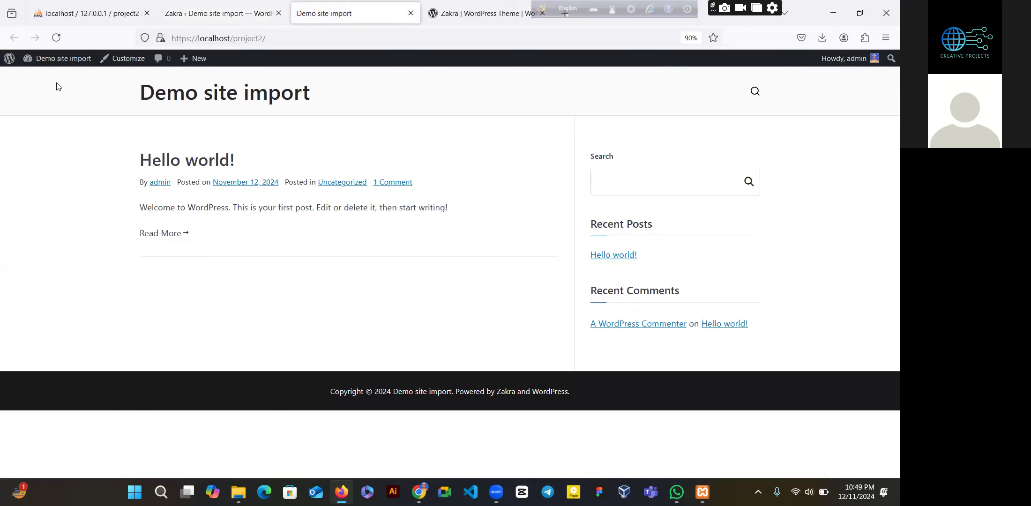
{"action": "left_click", "coordinate": [57, 38]}
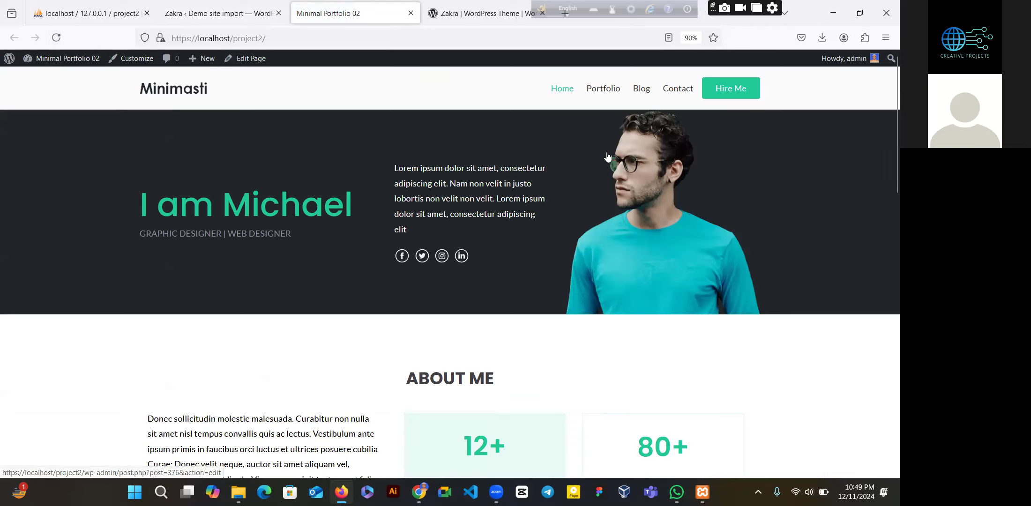
{"action": "left_click", "coordinate": [608, 95]}
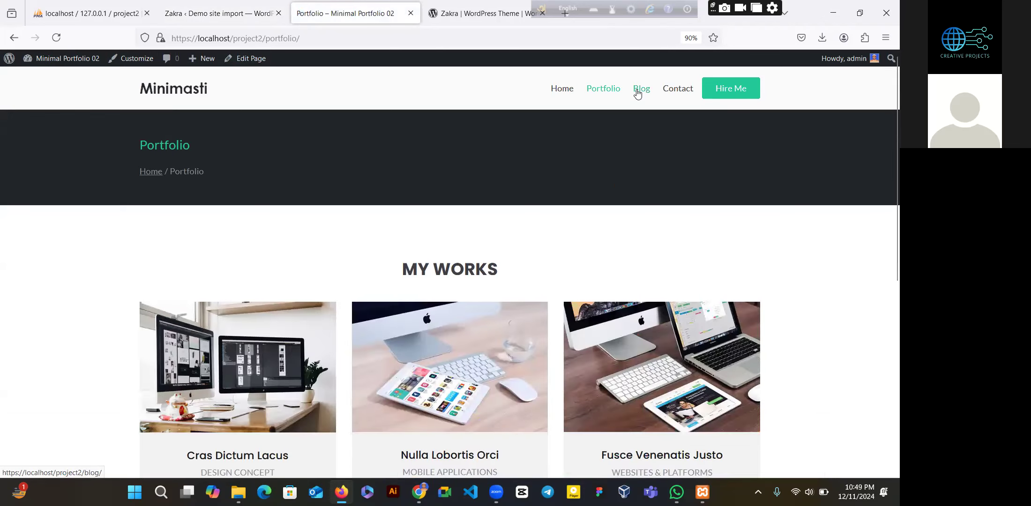
{"action": "left_click", "coordinate": [638, 94]}
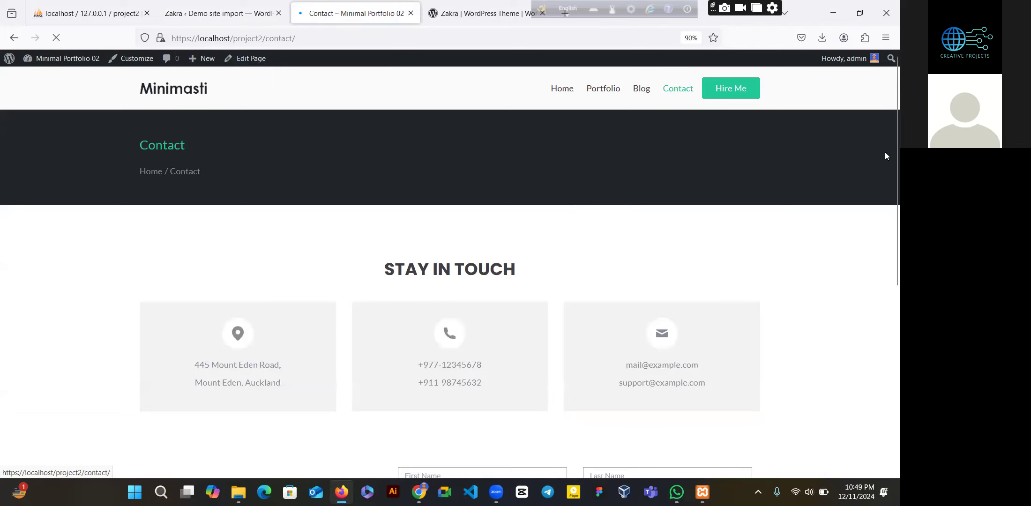
{"action": "scroll", "coordinate": [885, 187], "scroll_direction": "down", "scroll_amount": 5}
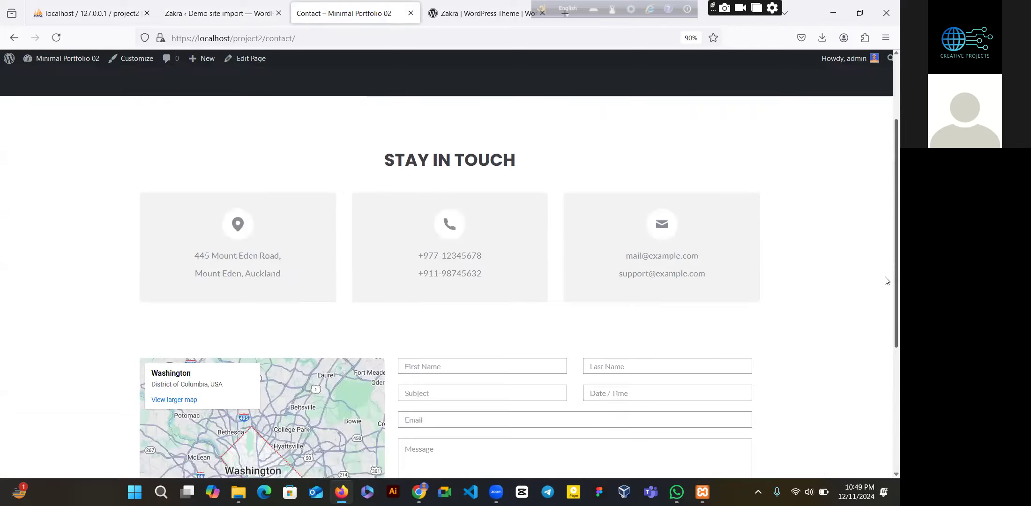
{"action": "scroll", "coordinate": [886, 221], "scroll_direction": "up", "scroll_amount": 5}
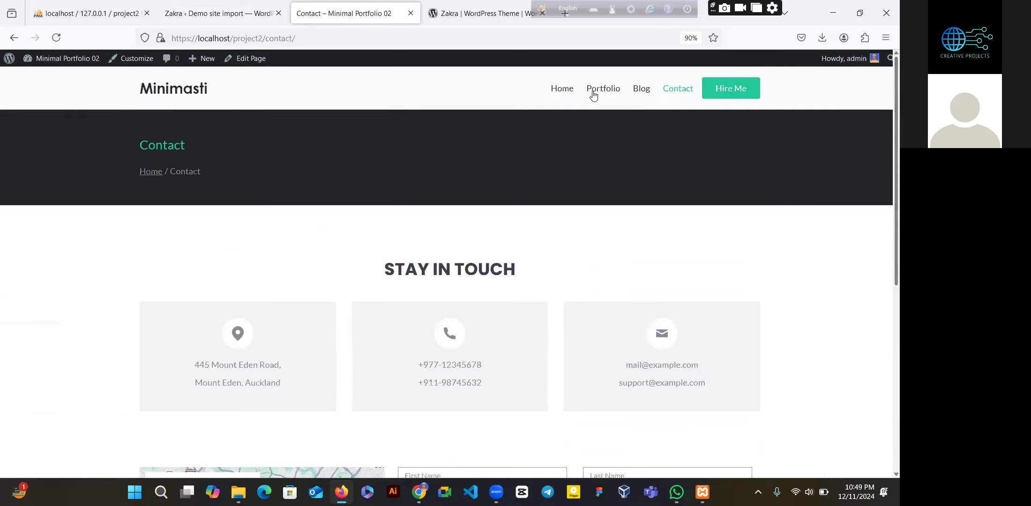
- Go back to the Home page and scroll through its hero banner and About Me section
{"action": "left_click", "coordinate": [572, 91]}
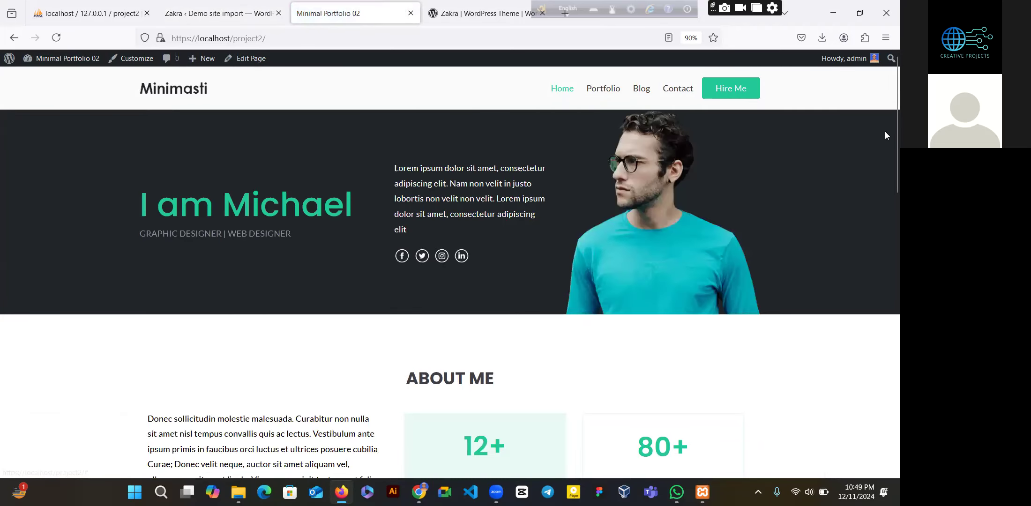
{"action": "scroll", "coordinate": [884, 137], "scroll_direction": "down", "scroll_amount": 3}
{"action": "scroll", "coordinate": [881, 125], "scroll_direction": "up", "scroll_amount": 3}
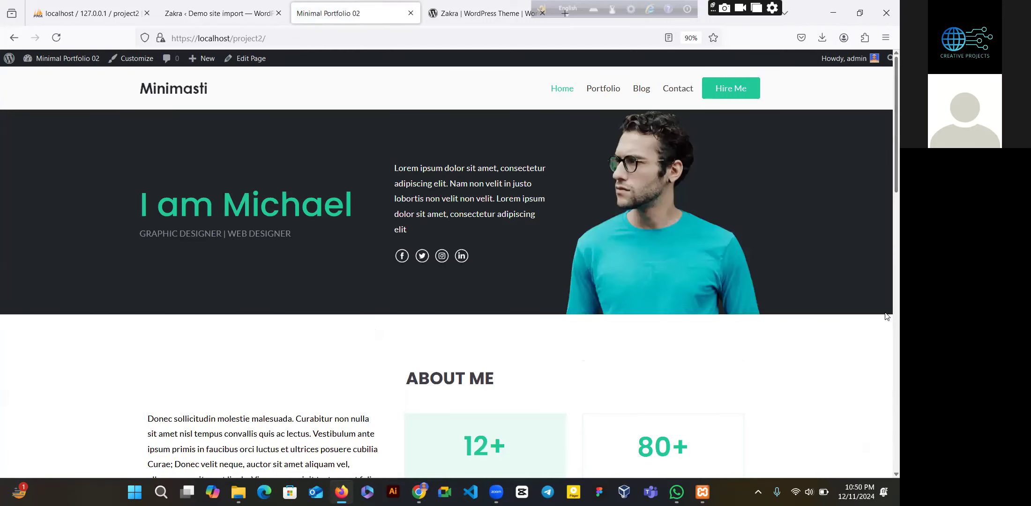
{"action": "scroll", "coordinate": [885, 328], "scroll_direction": "down", "scroll_amount": 7}
{"action": "scroll", "coordinate": [887, 352], "scroll_direction": "down", "scroll_amount": 3}
{"action": "scroll", "coordinate": [884, 141], "scroll_direction": "up", "scroll_amount": 10}
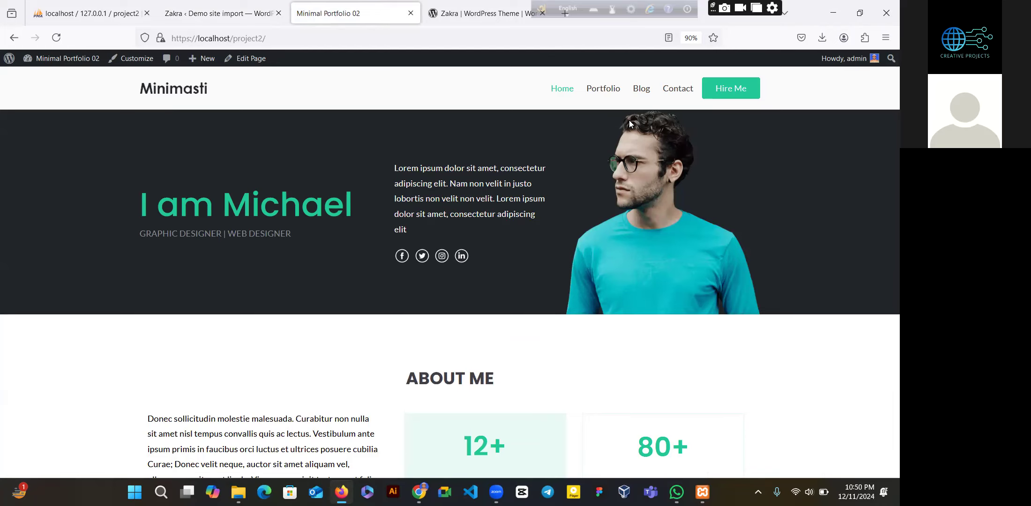
{"action": "left_click_drag", "start_coordinate": [886, 423], "coordinate": [885, 185]}
{"action": "scroll", "coordinate": [884, 202], "scroll_direction": "down", "scroll_amount": 6}
{"action": "scroll", "coordinate": [887, 207], "scroll_direction": "down", "scroll_amount": 8}
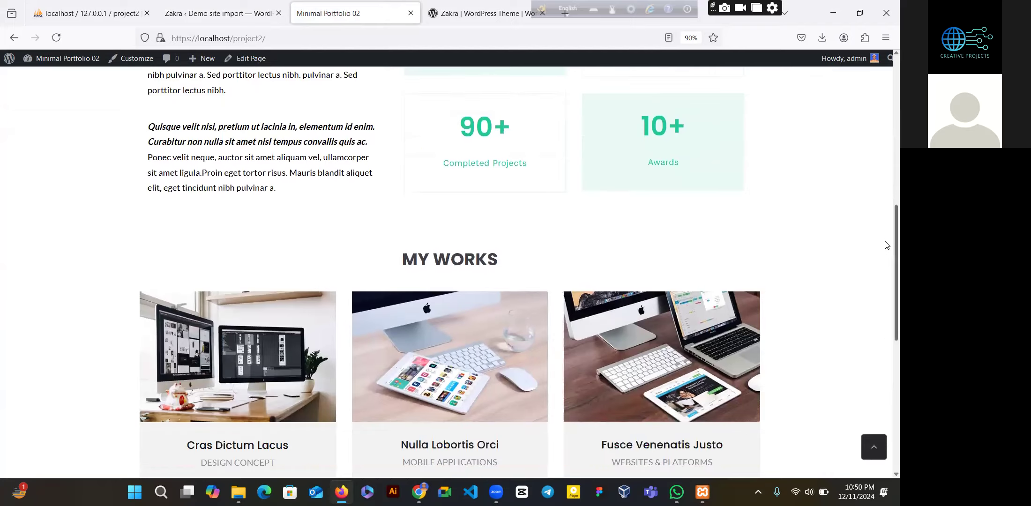
{"action": "scroll", "coordinate": [887, 380], "scroll_direction": "up", "scroll_amount": 15}
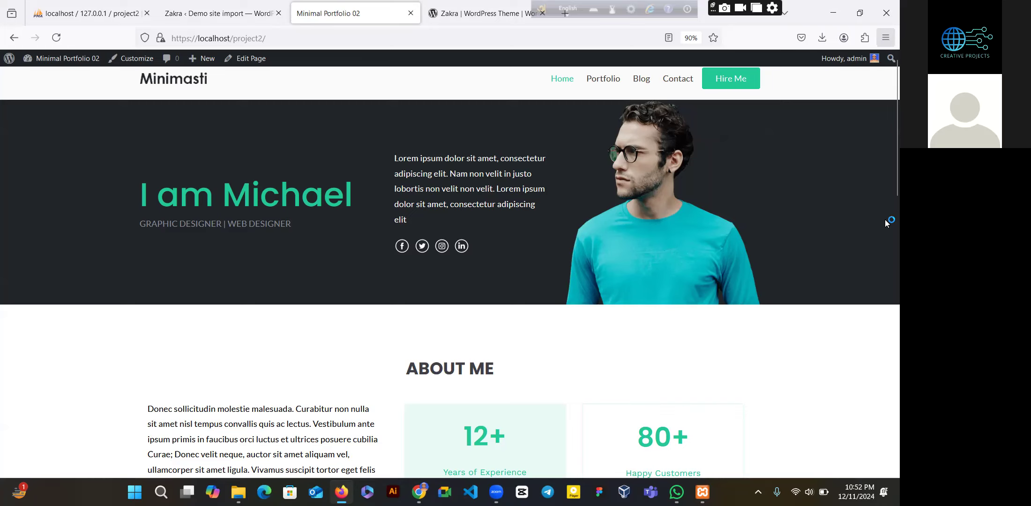
- Look over the homepage, then open it with Edit Page in the block editor
{"action": "scroll", "coordinate": [885, 230], "scroll_direction": "down", "scroll_amount": 5}
{"action": "scroll", "coordinate": [871, 178], "scroll_direction": "up", "scroll_amount": 5}
{"action": "scroll", "coordinate": [885, 220], "scroll_direction": "down", "scroll_amount": 6}
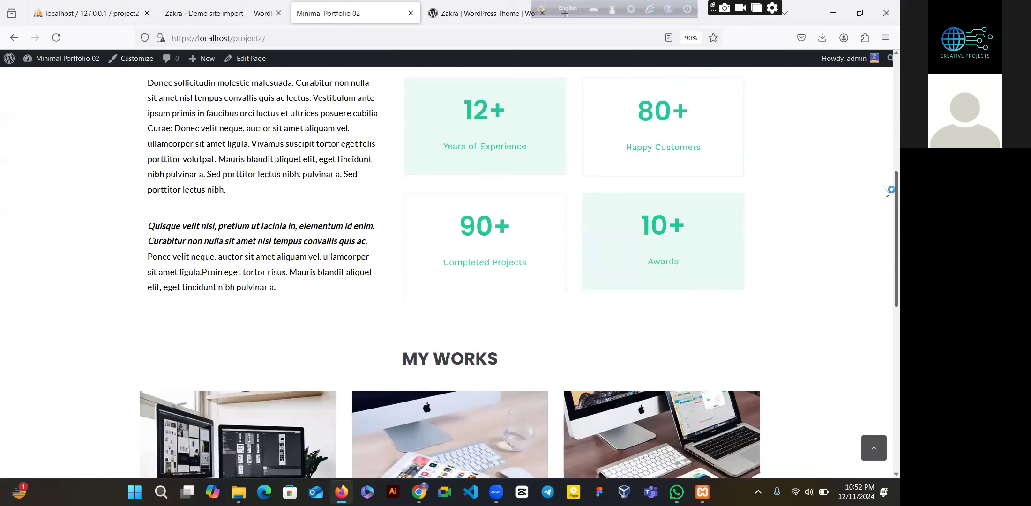
{"action": "scroll", "coordinate": [887, 193], "scroll_direction": "up", "scroll_amount": 5}
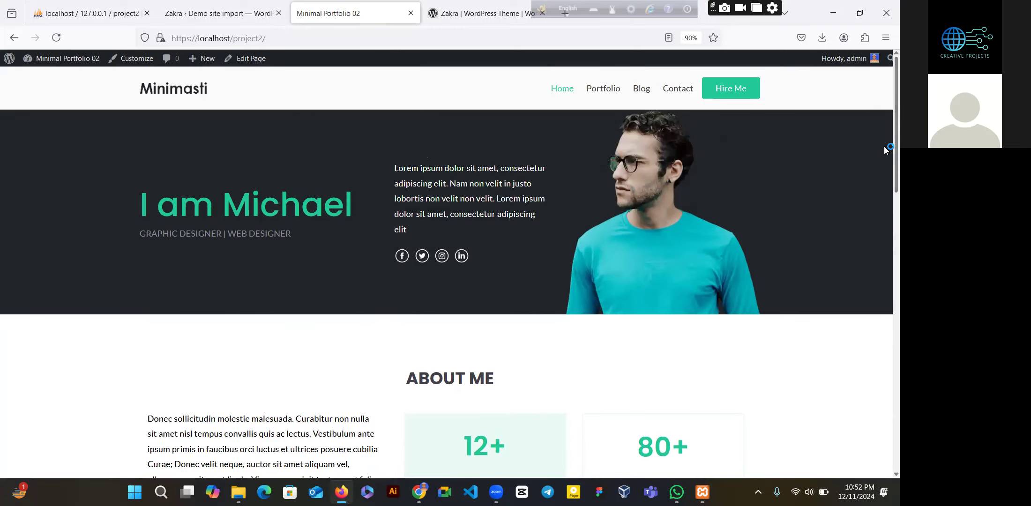
{"action": "scroll", "coordinate": [884, 195], "scroll_direction": "down", "scroll_amount": 6}
{"action": "scroll", "coordinate": [884, 178], "scroll_direction": "up", "scroll_amount": 6}
{"action": "scroll", "coordinate": [885, 262], "scroll_direction": "down", "scroll_amount": 6}
{"action": "scroll", "coordinate": [885, 225], "scroll_direction": "up", "scroll_amount": 3}
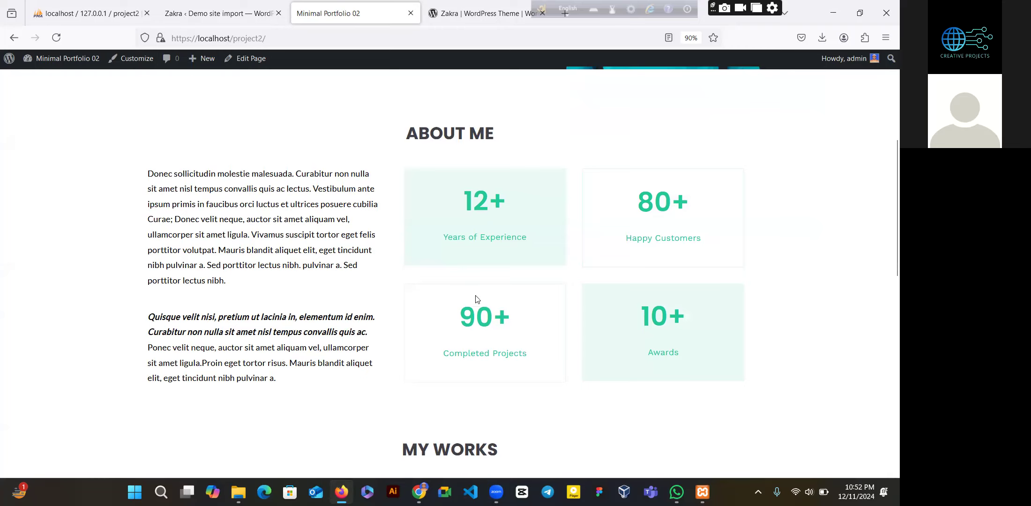
{"action": "left_click_drag", "start_coordinate": [885, 246], "coordinate": [887, 409]}
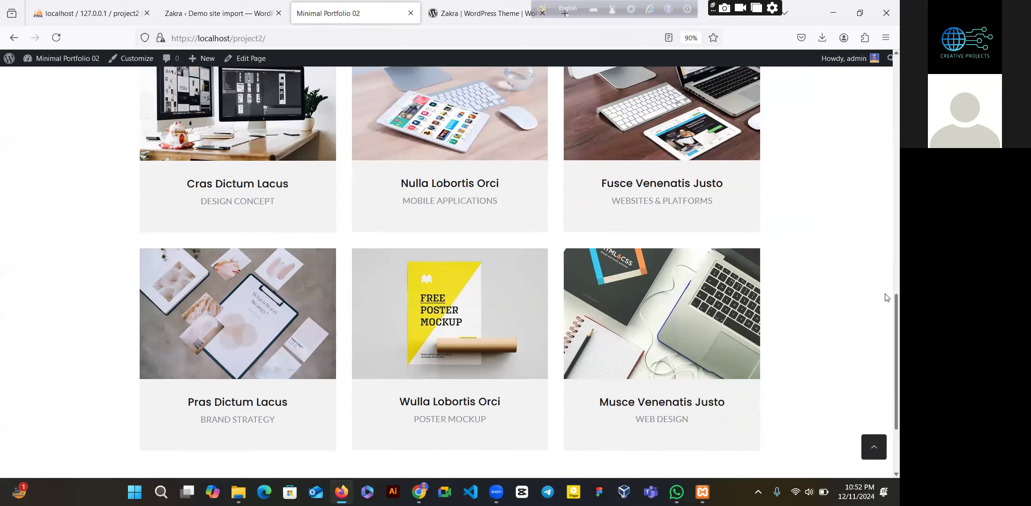
{"action": "left_click_drag", "start_coordinate": [887, 297], "coordinate": [887, 60]}
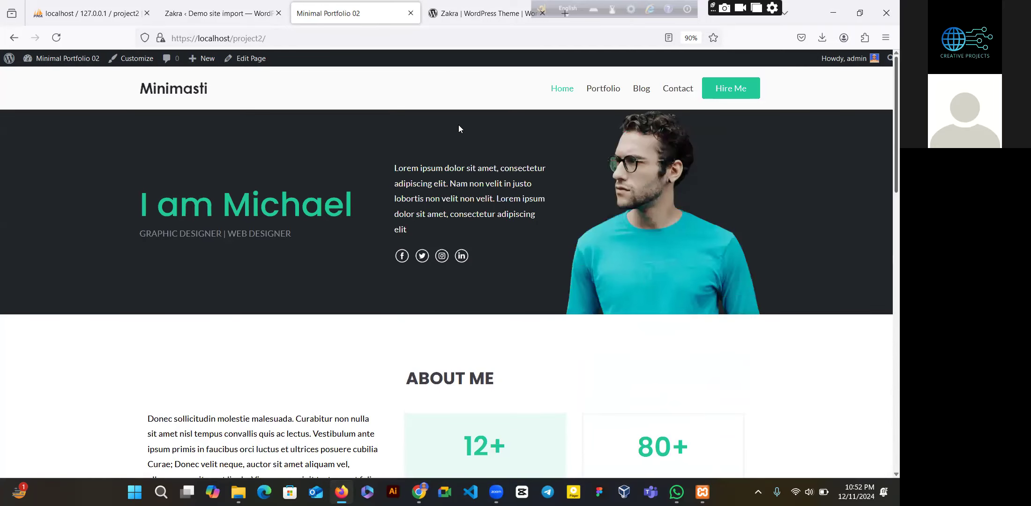
{"action": "left_click", "coordinate": [250, 59]}
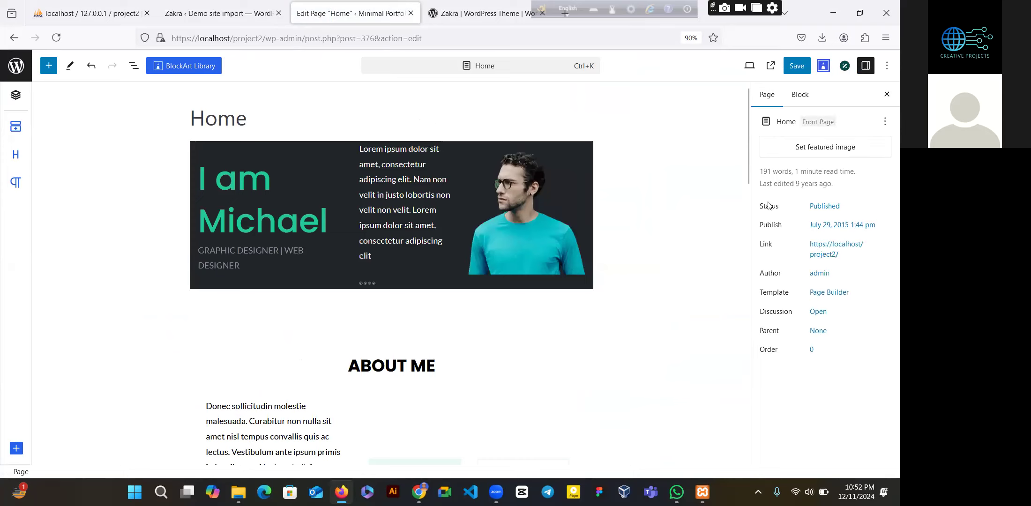
- Replace 'Michael' in the hero H1 heading with the site owner's name, correcting typos
{"action": "double_click", "coordinate": [276, 220]}
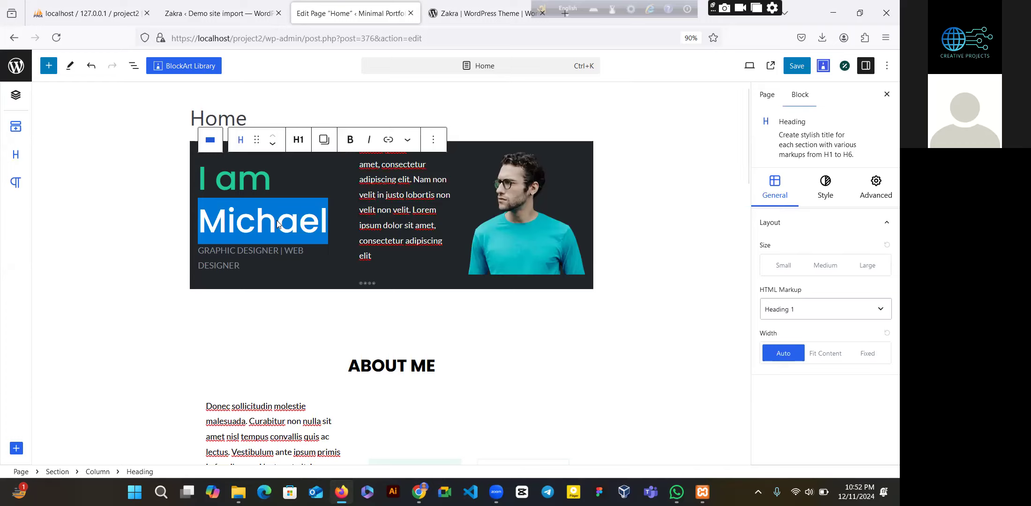
{"action": "type", "text": "Monir"}
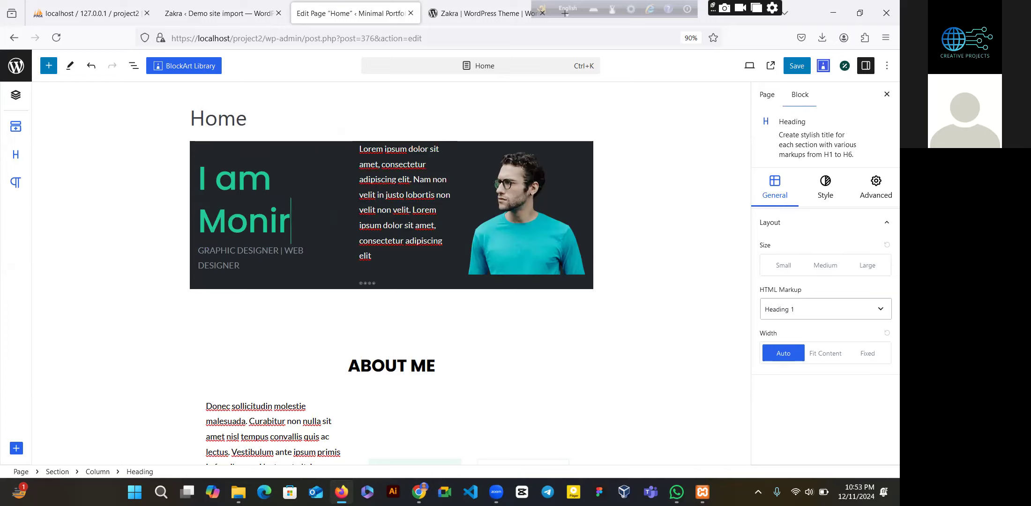
{"action": "key", "text": "BackSpace"}
{"action": "key", "text": "BackSpace"}
{"action": "key", "text": "BackSpace"}
{"action": "key", "text": "BackSpace"}
{"action": "key", "text": "BackSpace"}
{"action": "type", "text": "Saiye"}
{"action": "key", "text": "BackSpace"}
{"action": "key", "text": "BackSpace"}
{"action": "key", "text": "BackSpace"}
{"action": "key", "text": "BackSpace"}
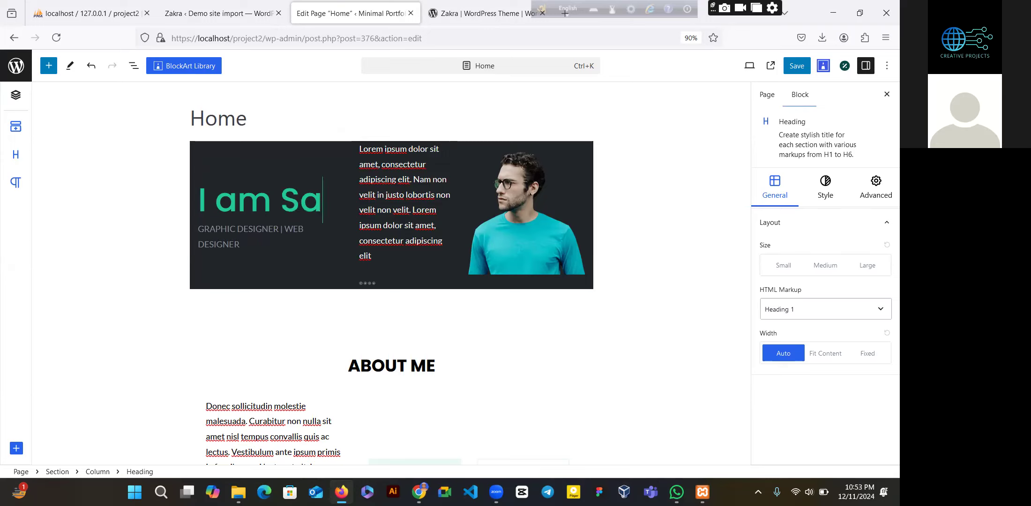
{"action": "type", "text": "ayem"}
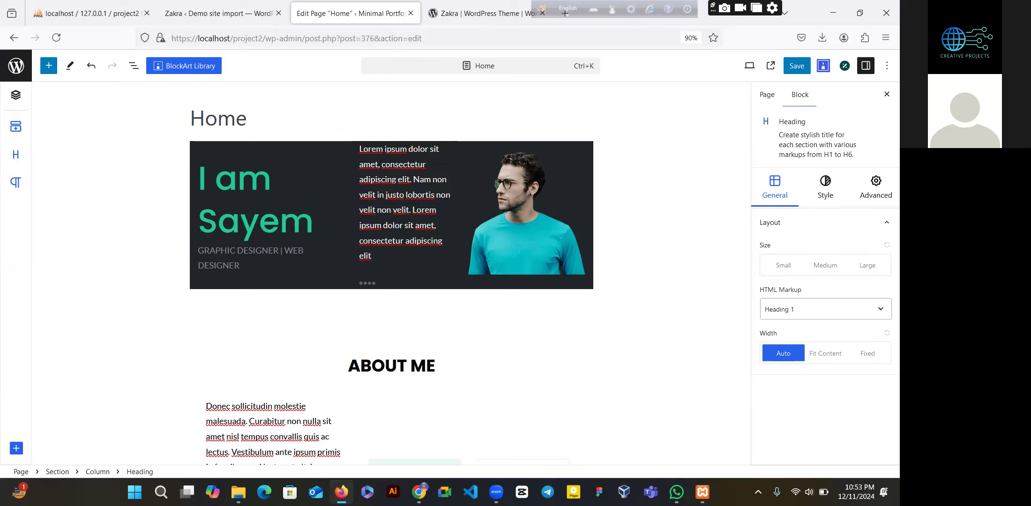
{"action": "left_click", "coordinate": [249, 264]}
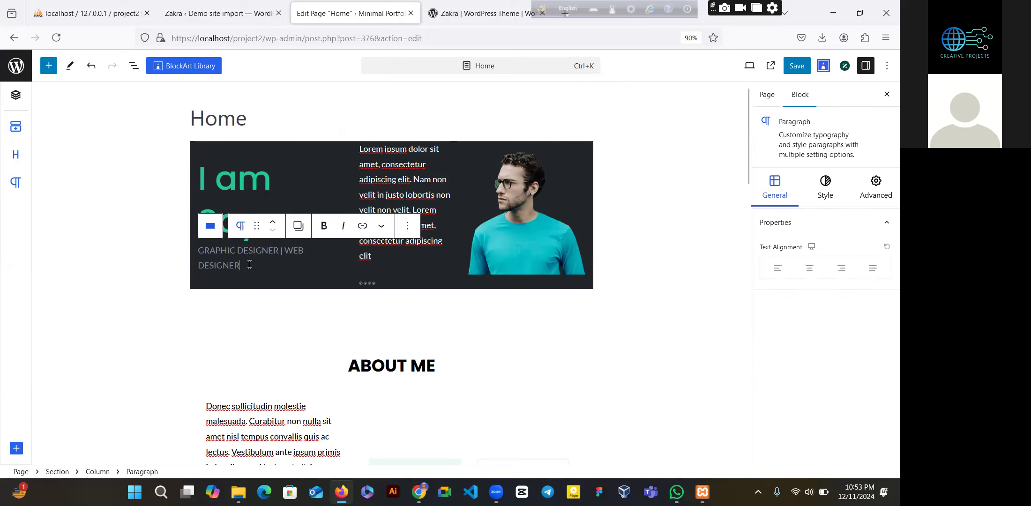
- Replace the hero image with my pic-Photoroom.png-Photoroom.png uploaded from Desktop > code hell > img
{"action": "left_click", "coordinate": [458, 226]}
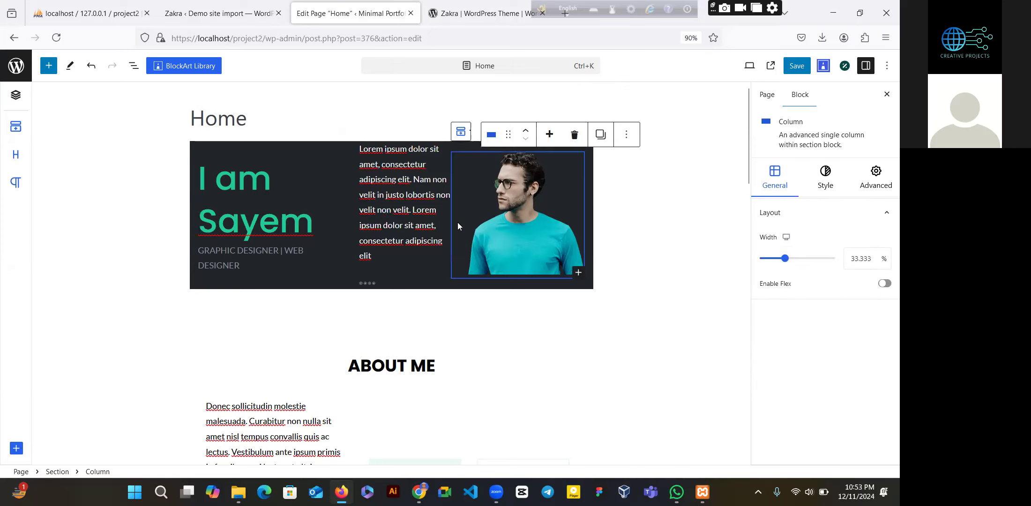
{"action": "left_click", "coordinate": [489, 216]}
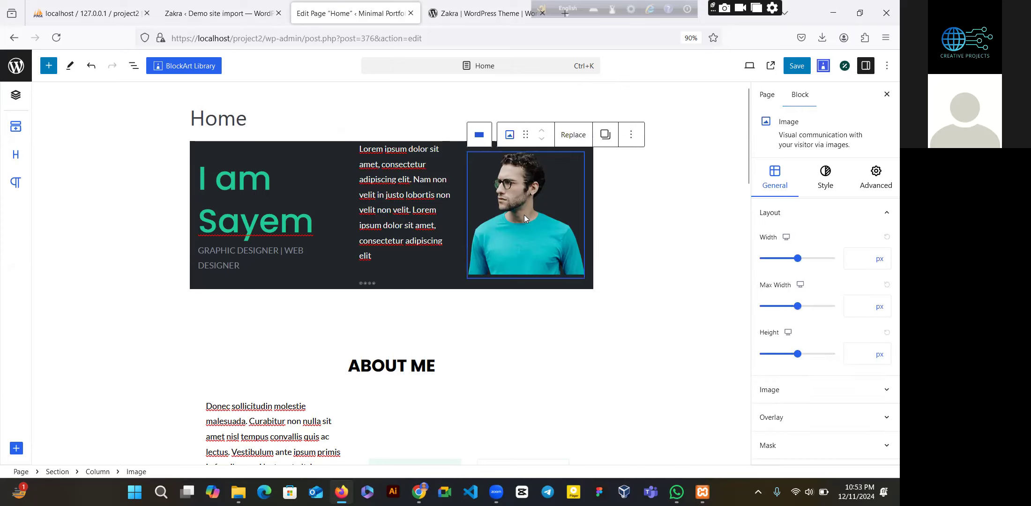
{"action": "left_click", "coordinate": [583, 143]}
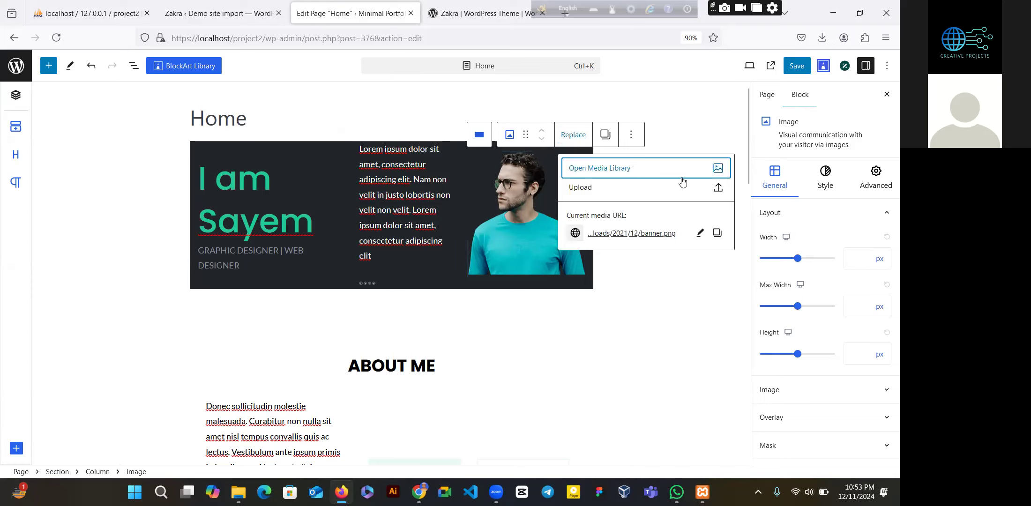
{"action": "left_click", "coordinate": [720, 190]}
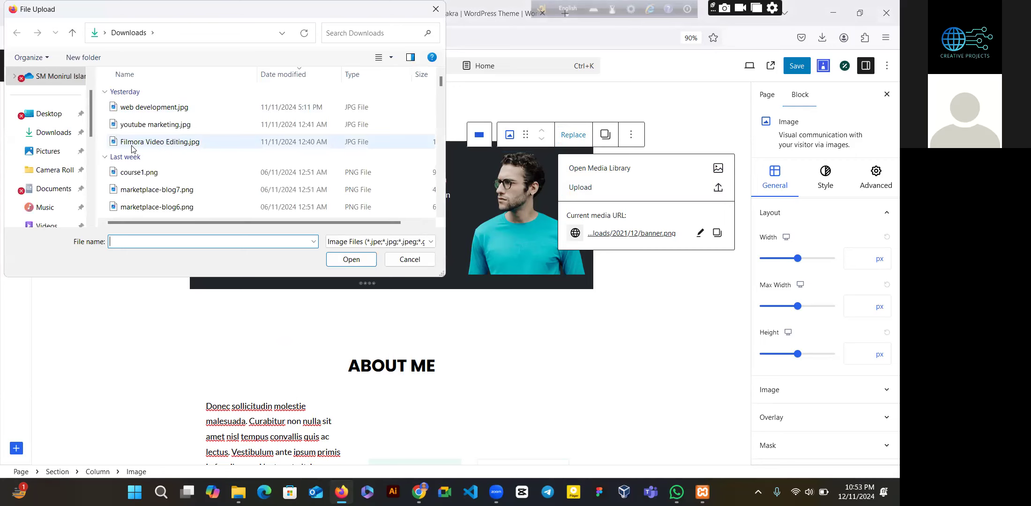
{"action": "left_click", "coordinate": [62, 117]}
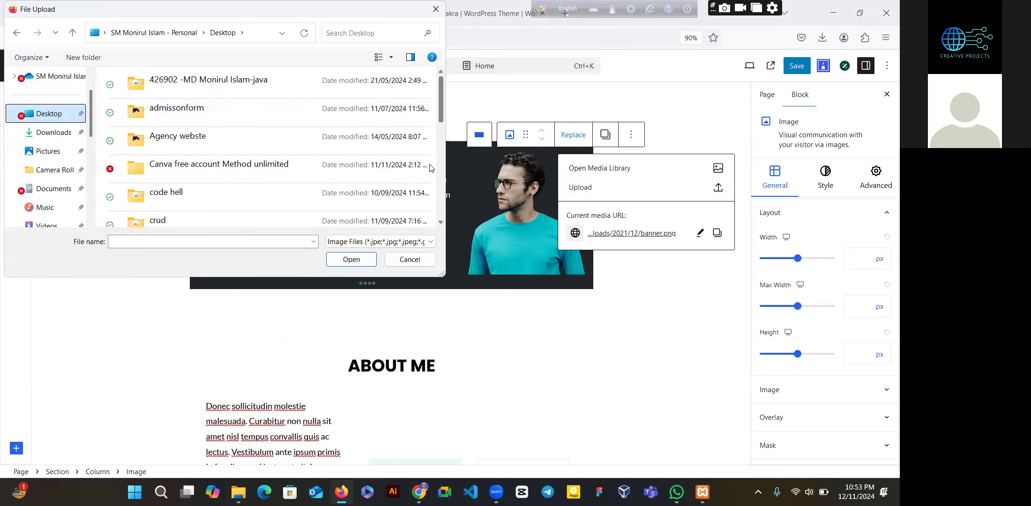
{"action": "double_click", "coordinate": [268, 192]}
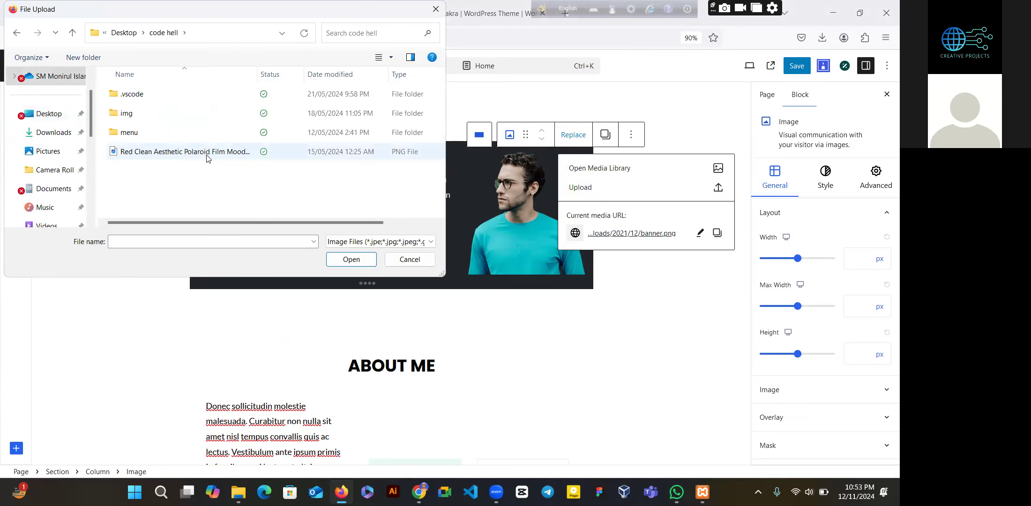
{"action": "double_click", "coordinate": [174, 109]}
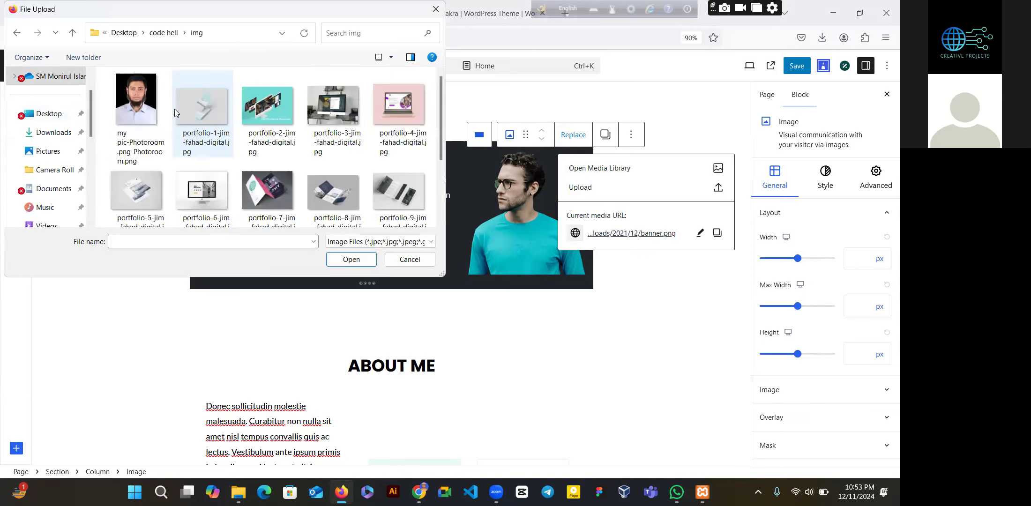
{"action": "left_click", "coordinate": [143, 108]}
{"action": "left_click", "coordinate": [359, 265]}
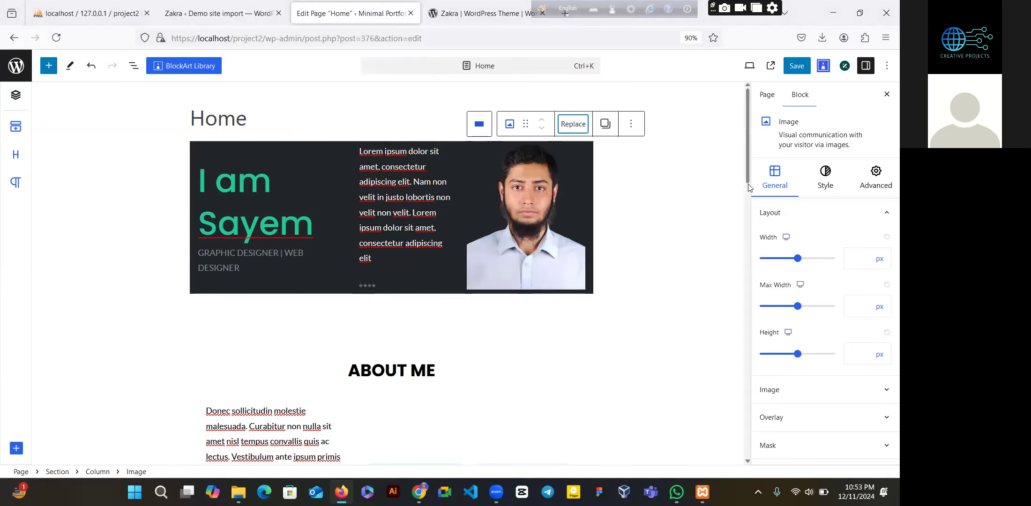
{"action": "scroll", "coordinate": [749, 188], "scroll_direction": "down", "scroll_amount": 8}
{"action": "scroll", "coordinate": [748, 187], "scroll_direction": "up", "scroll_amount": 8}
{"action": "scroll", "coordinate": [749, 188], "scroll_direction": "down", "scroll_amount": 6}
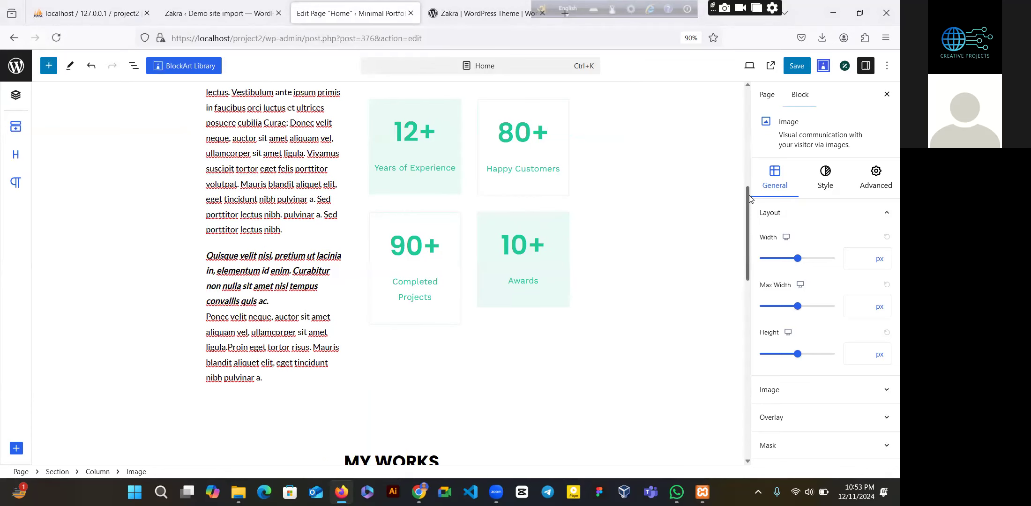
{"action": "scroll", "coordinate": [740, 174], "scroll_direction": "up", "scroll_amount": 6}
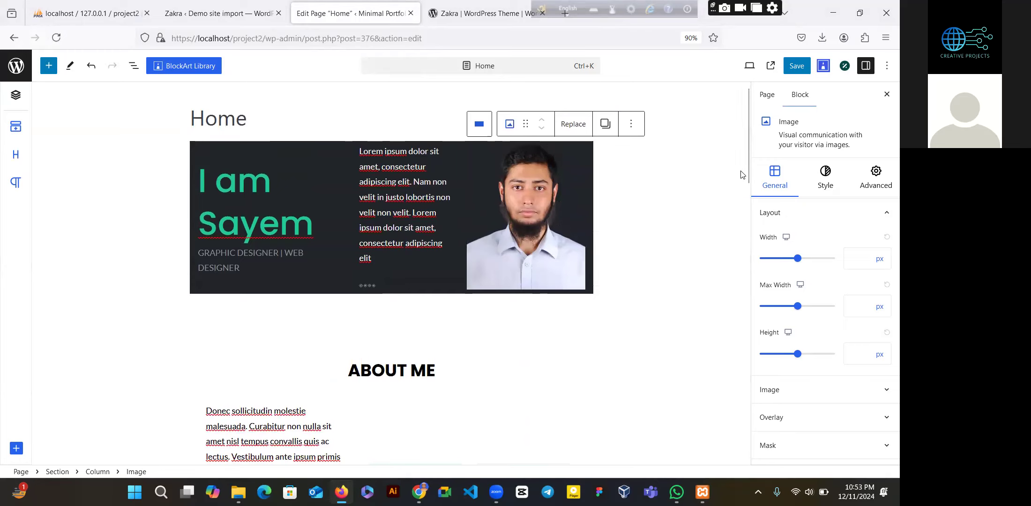
- Rewrite the hero intro paragraph as a hard-working full stack web developer, expert in WordPress and digital Marketing
{"action": "double_click", "coordinate": [393, 214]}
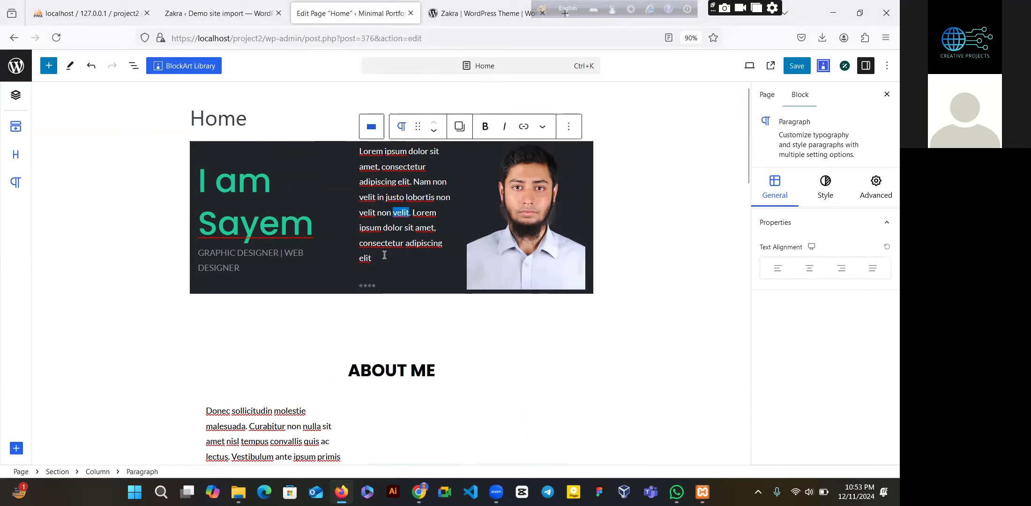
{"action": "left_click_drag", "start_coordinate": [383, 257], "coordinate": [360, 156]}
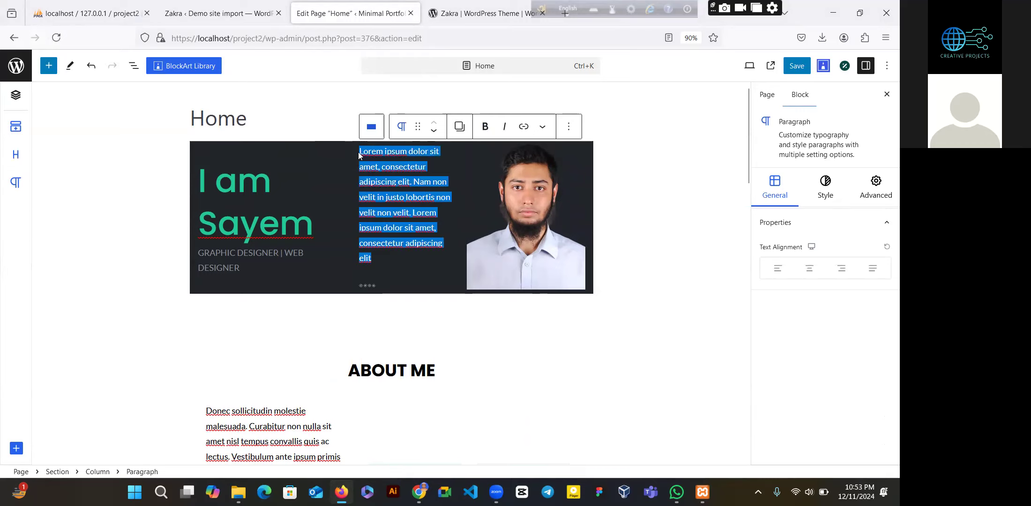
{"action": "type", "text": "I am a"}
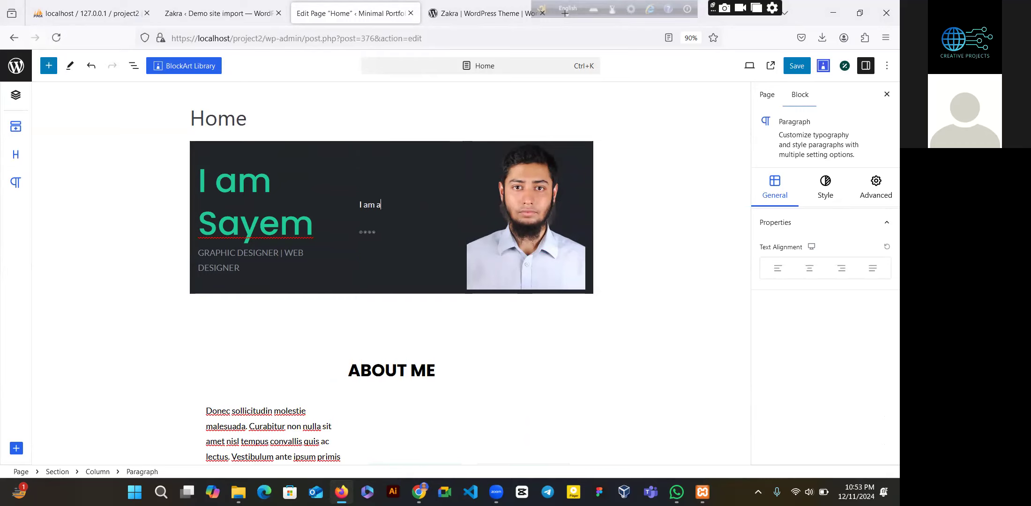
{"action": "type", "text": " full stack web s develo"}
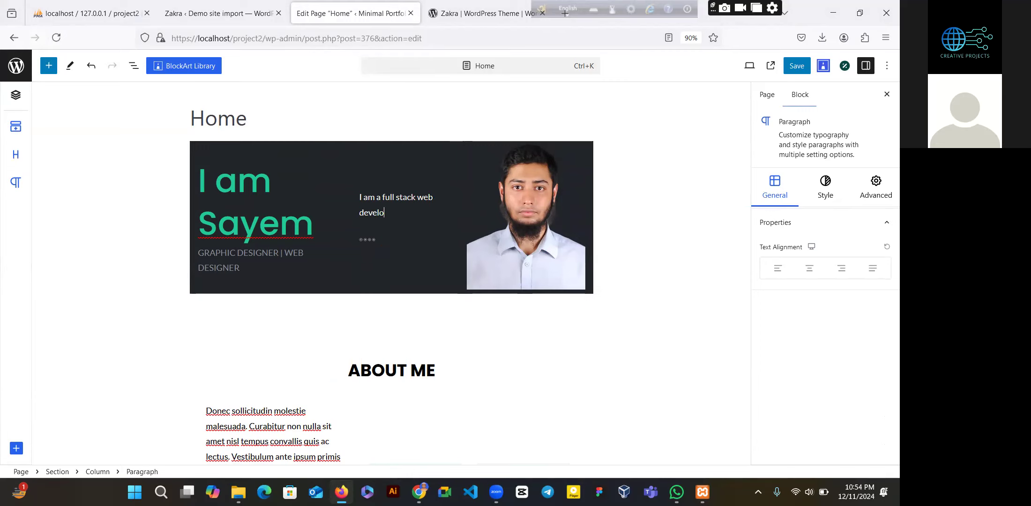
{"action": "type", "text": "per ."}
{"action": "type", "text": " I"}
{"action": "type", "text": " I"}
{"action": "type", "text": " work hard"}
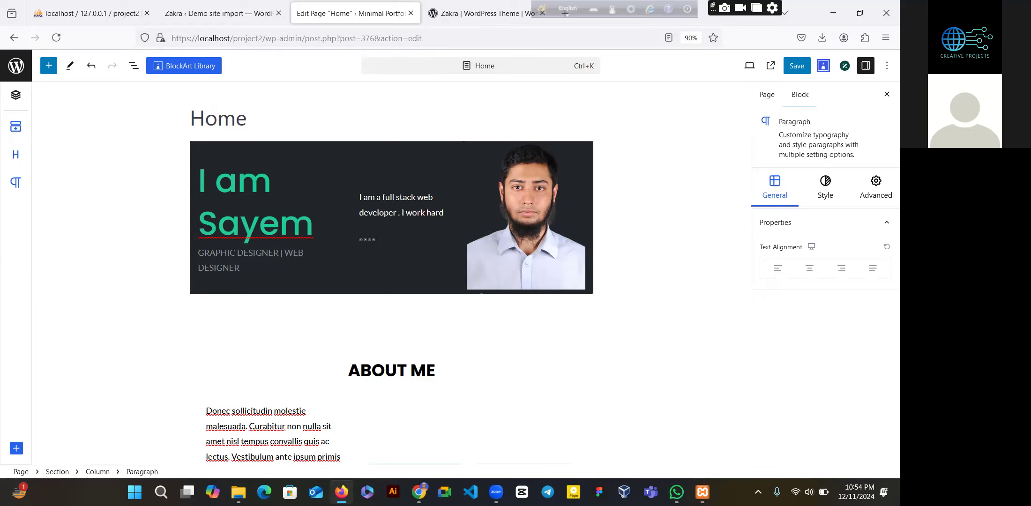
{"action": "type", "text": ", I am als"}
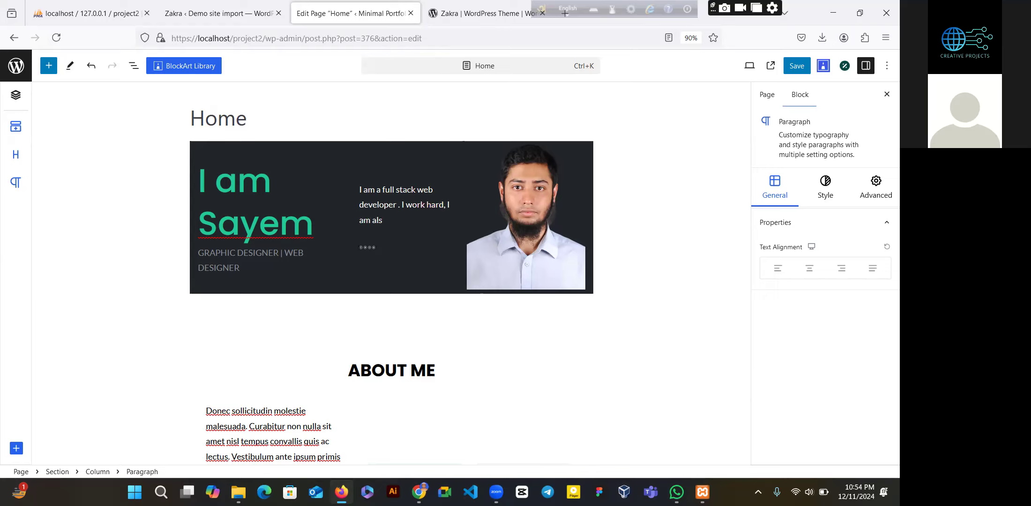
{"action": "type", "text": "o epxpert wordpress a"}
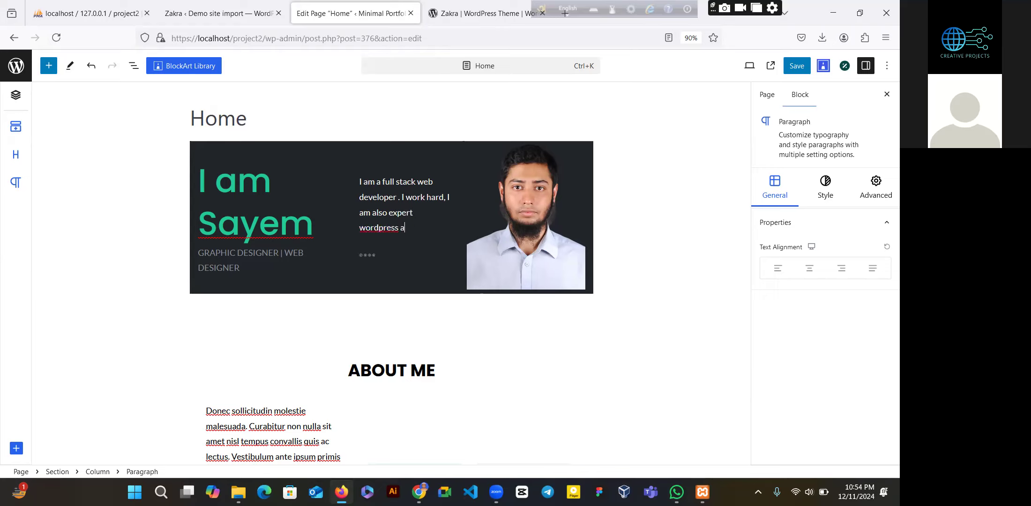
{"action": "type", "text": "dnnd digig"}
{"action": "key", "text": "BackSpace"}
{"action": "type", "text": "tal Marketing"}
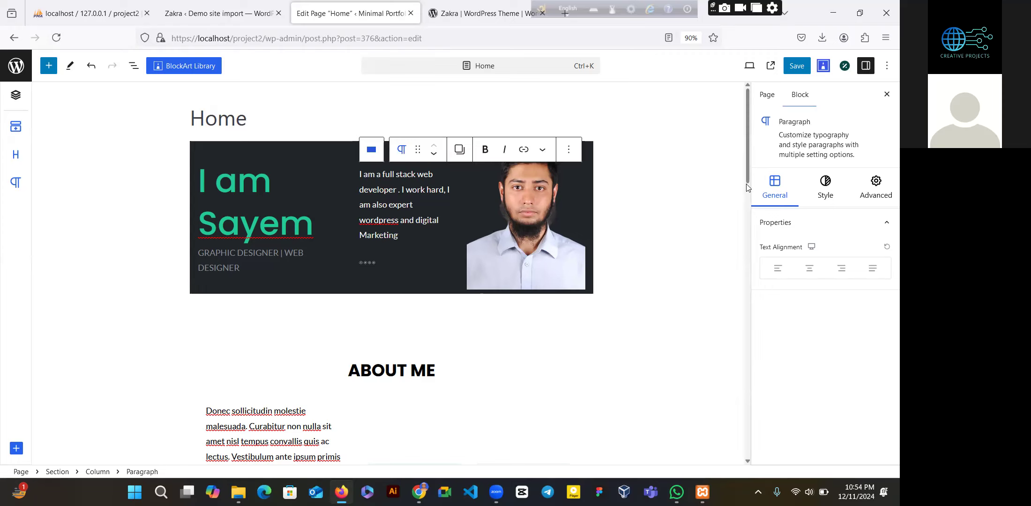
- Change the Completed Projects stat from 90+ to 60+
{"action": "scroll", "coordinate": [745, 187], "scroll_direction": "down", "scroll_amount": 8}
{"action": "scroll", "coordinate": [746, 185], "scroll_direction": "up", "scroll_amount": 8}
{"action": "scroll", "coordinate": [749, 192], "scroll_direction": "down", "scroll_amount": 7}
{"action": "scroll", "coordinate": [751, 195], "scroll_direction": "down", "scroll_amount": 1}
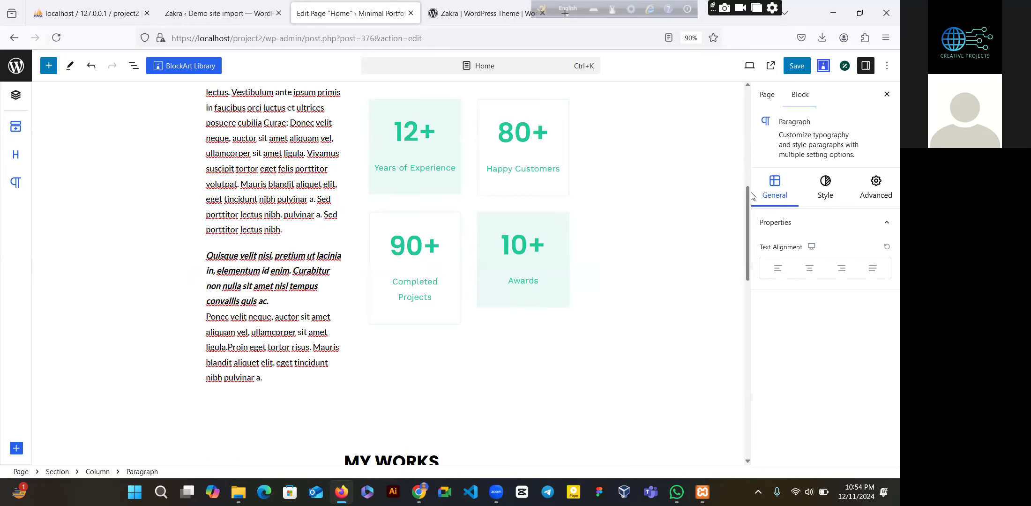
{"action": "left_click", "coordinate": [415, 244]}
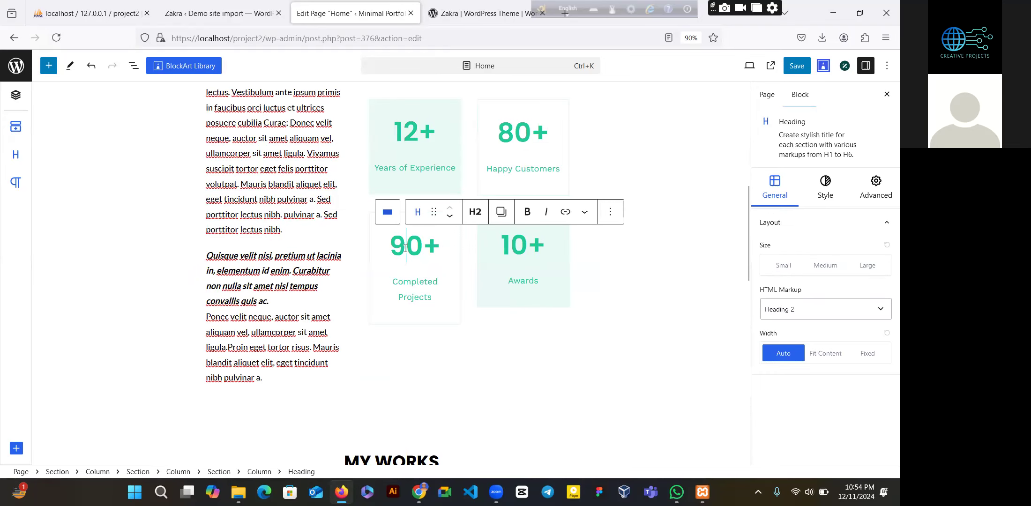
{"action": "key", "text": "BackSpace"}
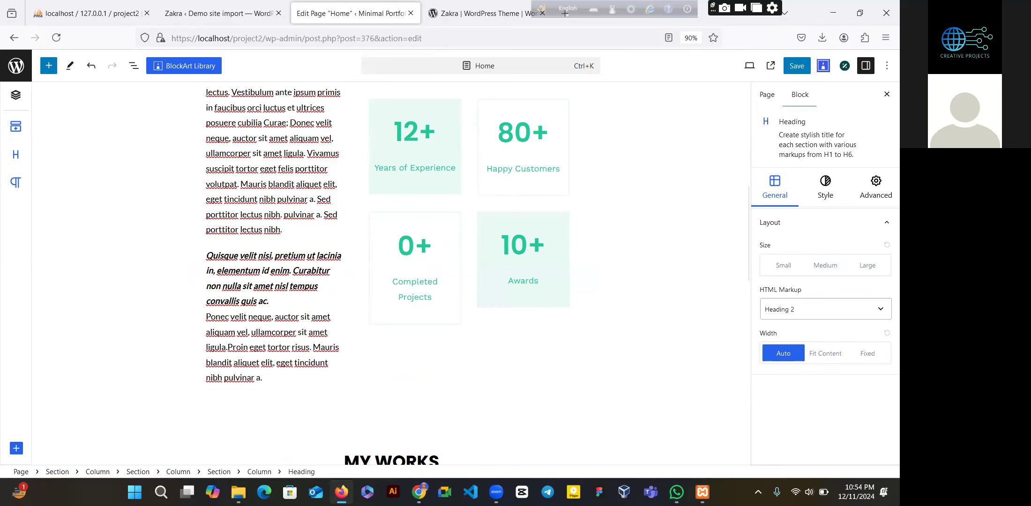
{"action": "type", "text": "6"}
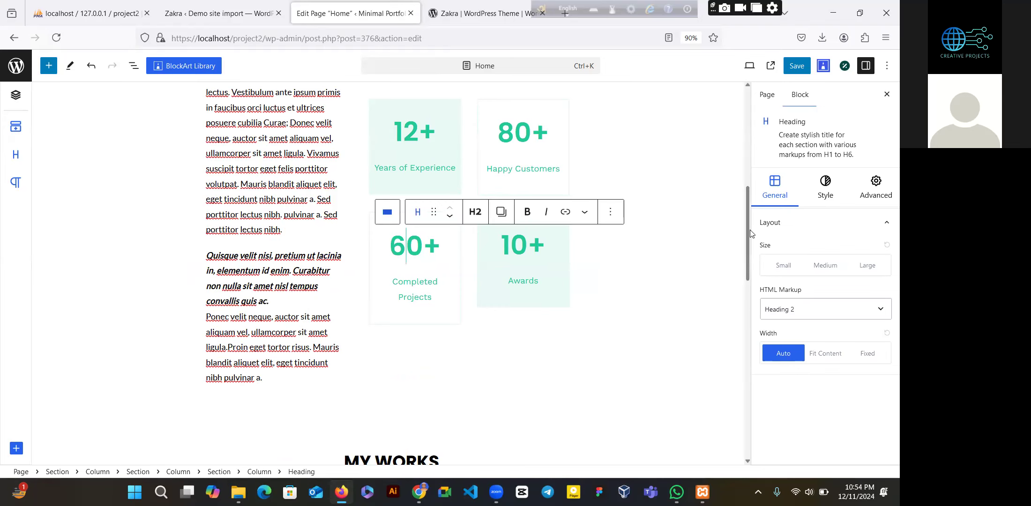
- Save the updated Home page
{"action": "left_click_drag", "start_coordinate": [748, 239], "coordinate": [746, 338]}
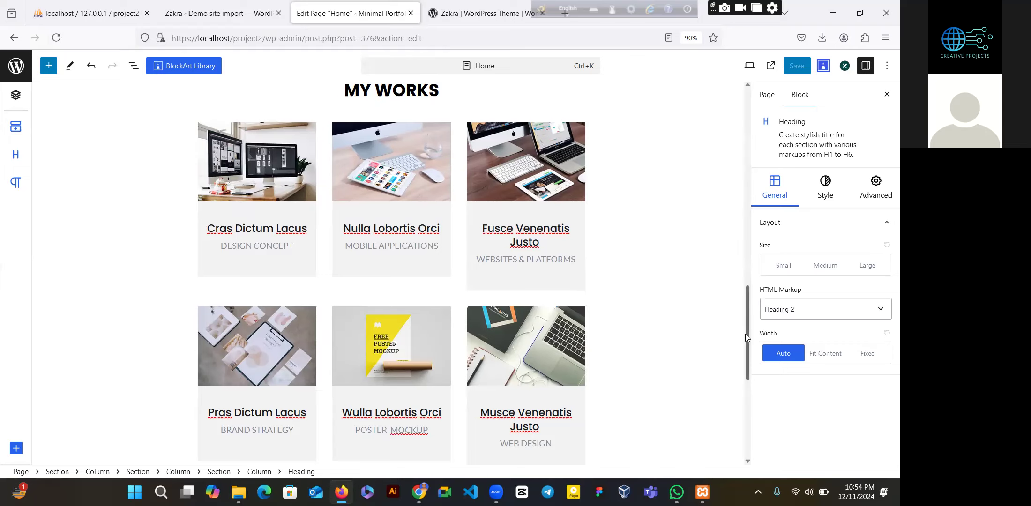
{"action": "scroll", "coordinate": [746, 334], "scroll_direction": "down", "scroll_amount": 6}
{"action": "scroll", "coordinate": [746, 365], "scroll_direction": "up", "scroll_amount": 15}
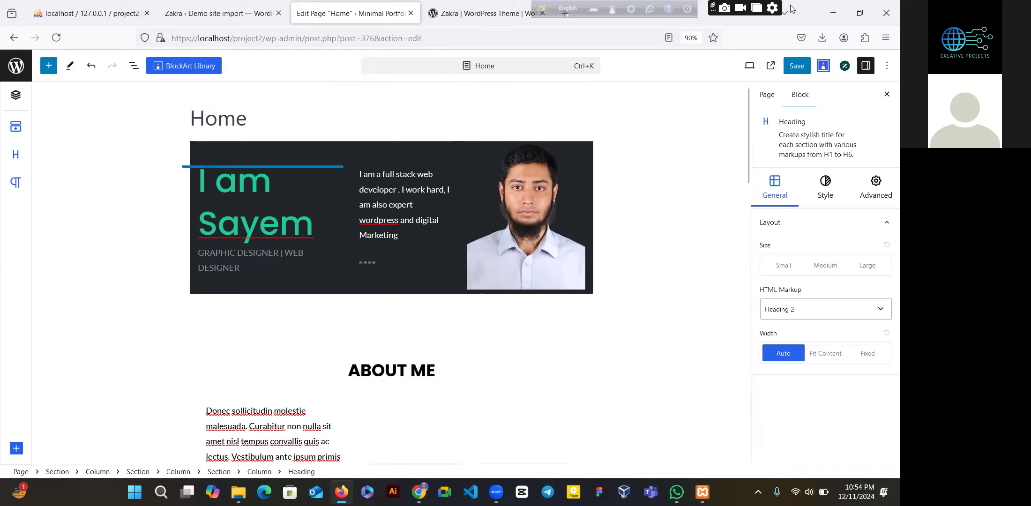
{"action": "left_click", "coordinate": [798, 68]}
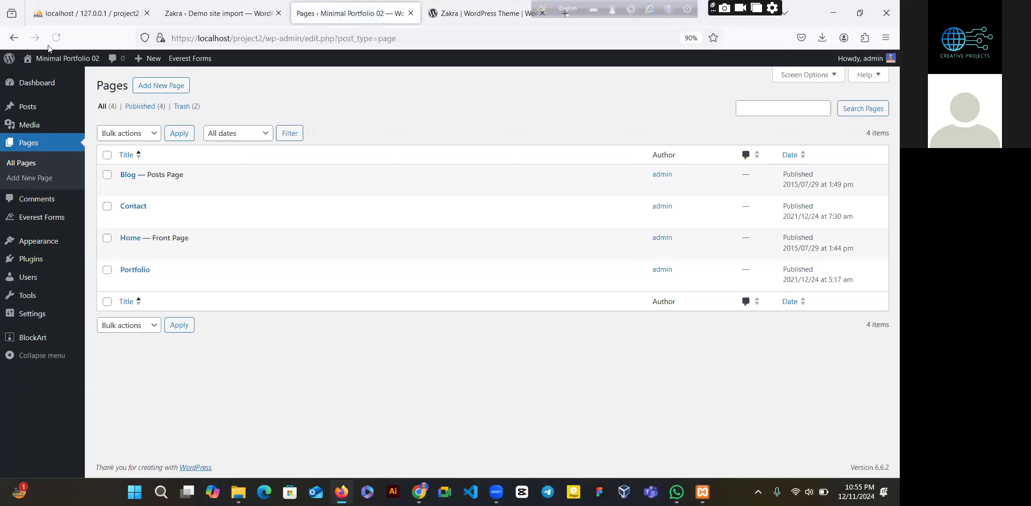
- Open the site homepage from the admin bar in a new tab and view it
{"action": "right_click", "coordinate": [48, 59]}
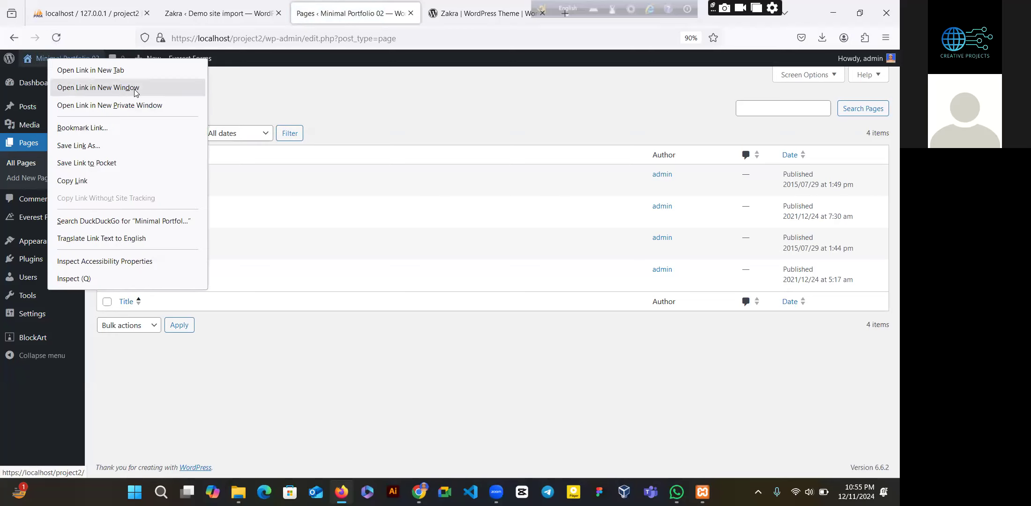
{"action": "left_click", "coordinate": [63, 71]}
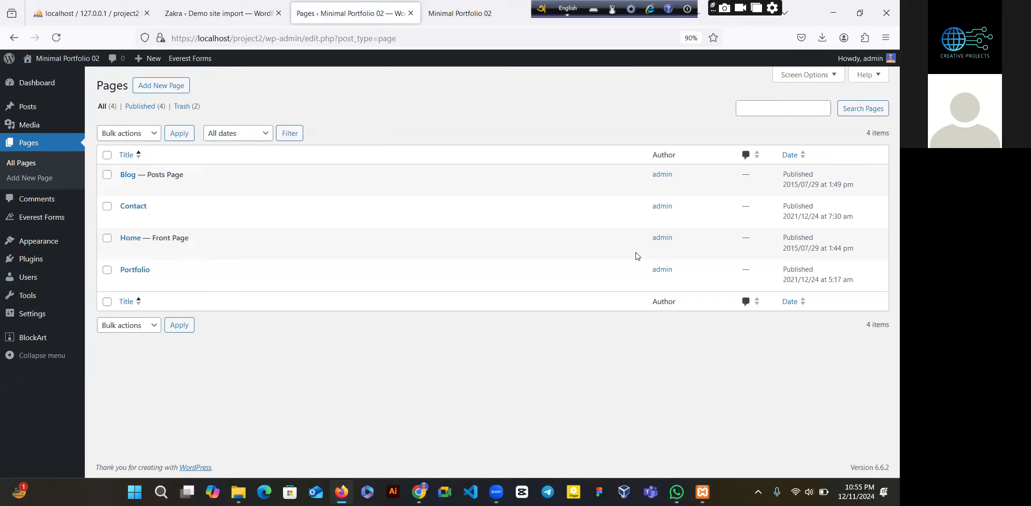
{"action": "left_click", "coordinate": [446, 7]}
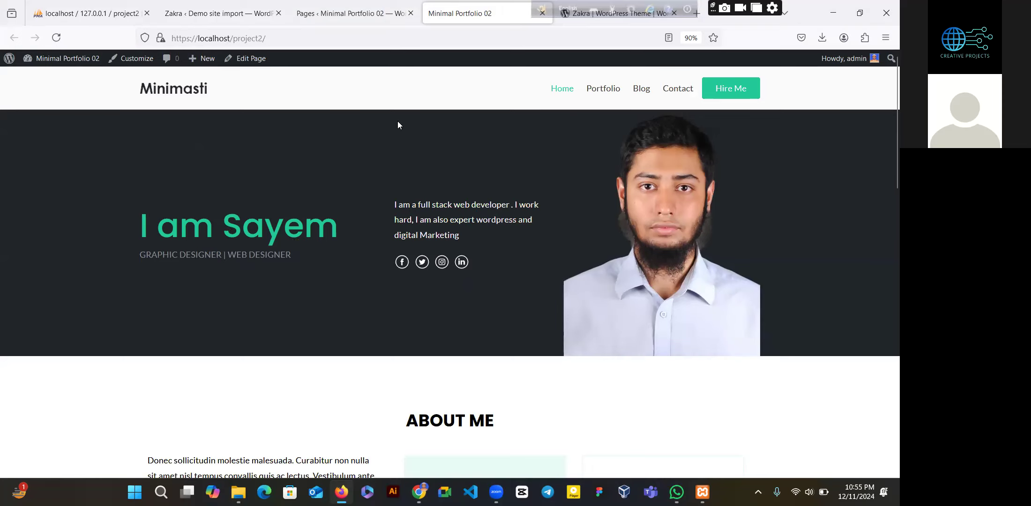
{"action": "scroll", "coordinate": [424, 206], "scroll_direction": "down", "scroll_amount": 2}
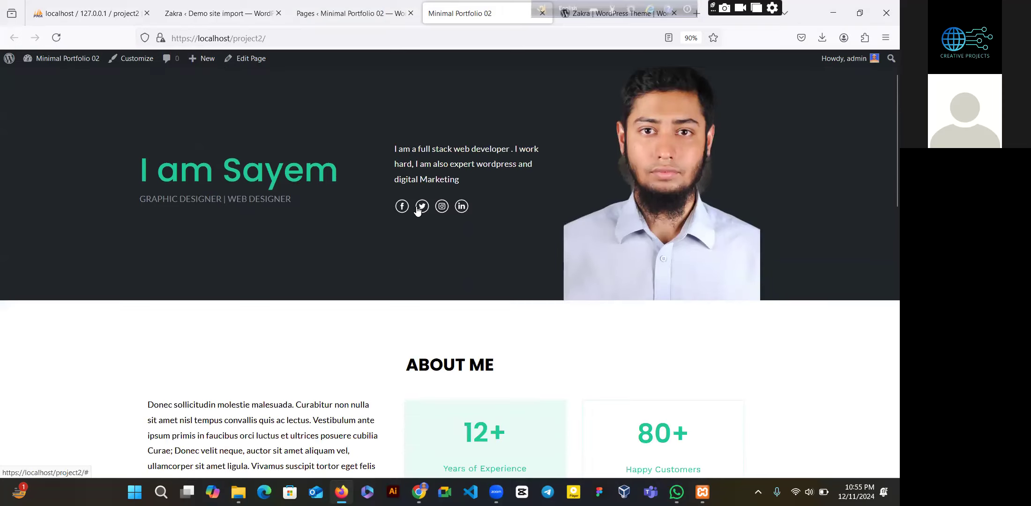
{"action": "left_click", "coordinate": [404, 209]}
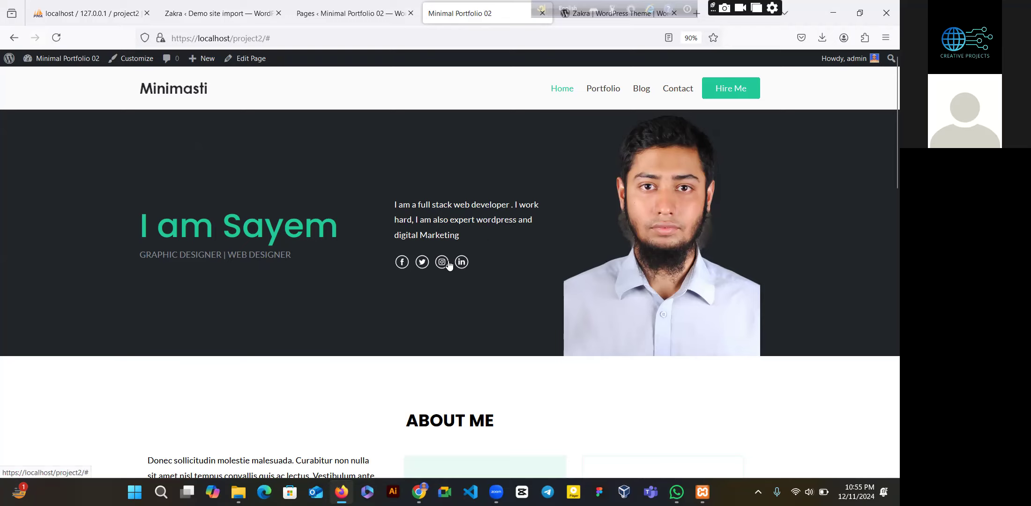
{"action": "scroll", "coordinate": [884, 142], "scroll_direction": "down", "scroll_amount": 6}
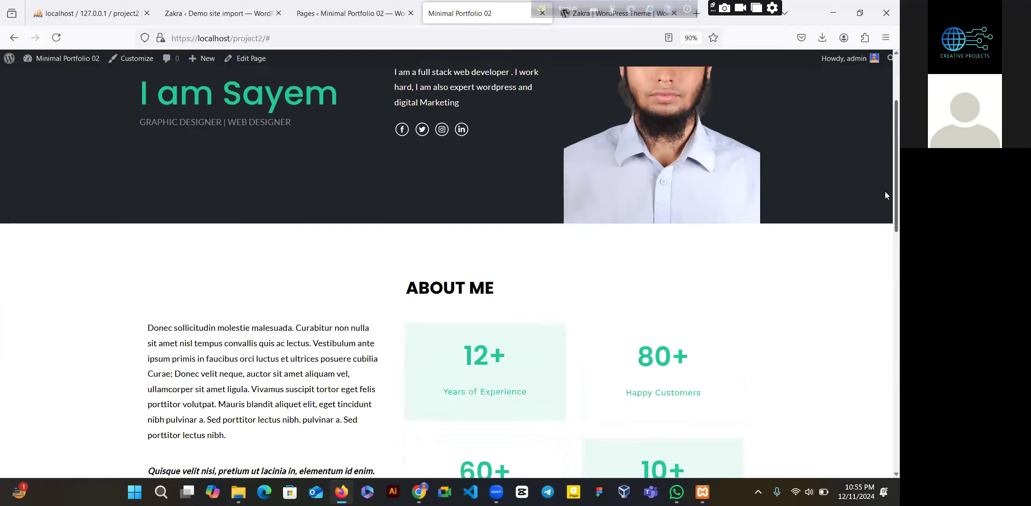
{"action": "scroll", "coordinate": [884, 162], "scroll_direction": "up", "scroll_amount": 6}
{"action": "scroll", "coordinate": [884, 141], "scroll_direction": "down", "scroll_amount": 7}
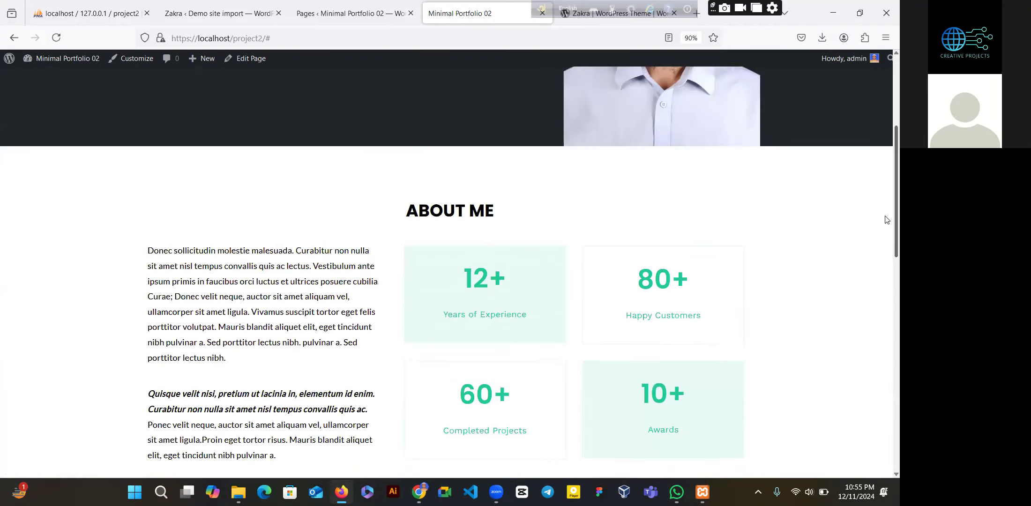
{"action": "scroll", "coordinate": [887, 391], "scroll_direction": "down", "scroll_amount": 3}
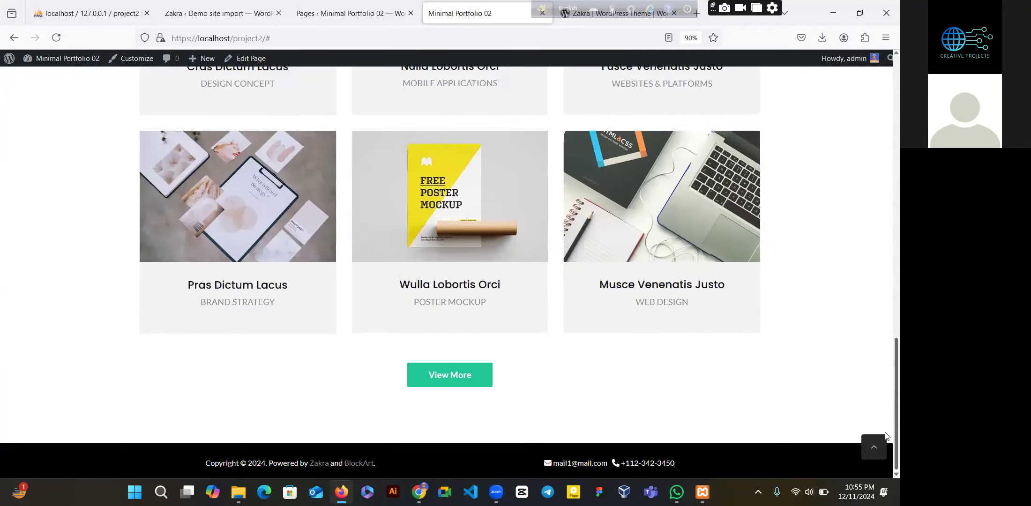
{"action": "scroll", "coordinate": [870, 341], "scroll_direction": "up", "scroll_amount": 10}
{"action": "scroll", "coordinate": [885, 162], "scroll_direction": "down", "scroll_amount": 5}
{"action": "scroll", "coordinate": [885, 126], "scroll_direction": "up", "scroll_amount": 5}
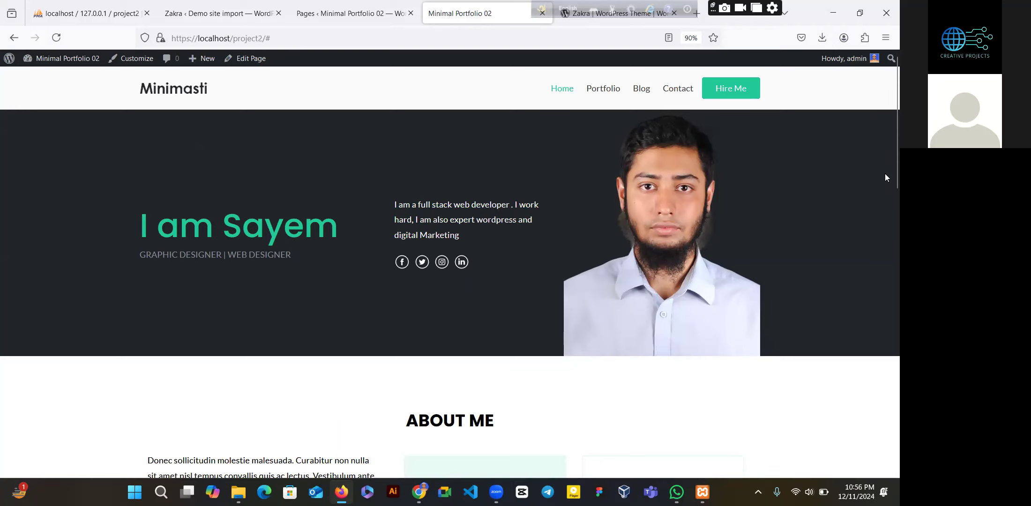
{"action": "scroll", "coordinate": [885, 178], "scroll_direction": "down", "scroll_amount": 6}
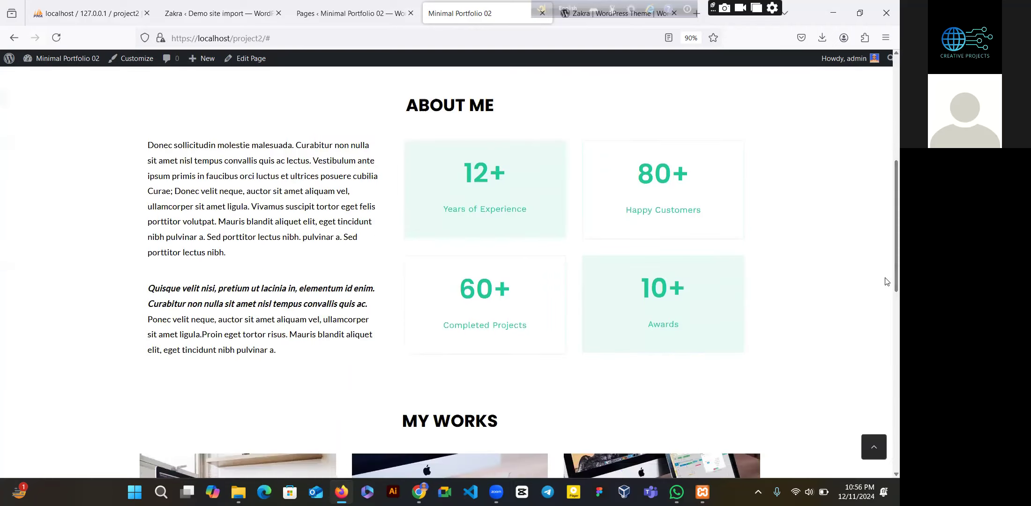